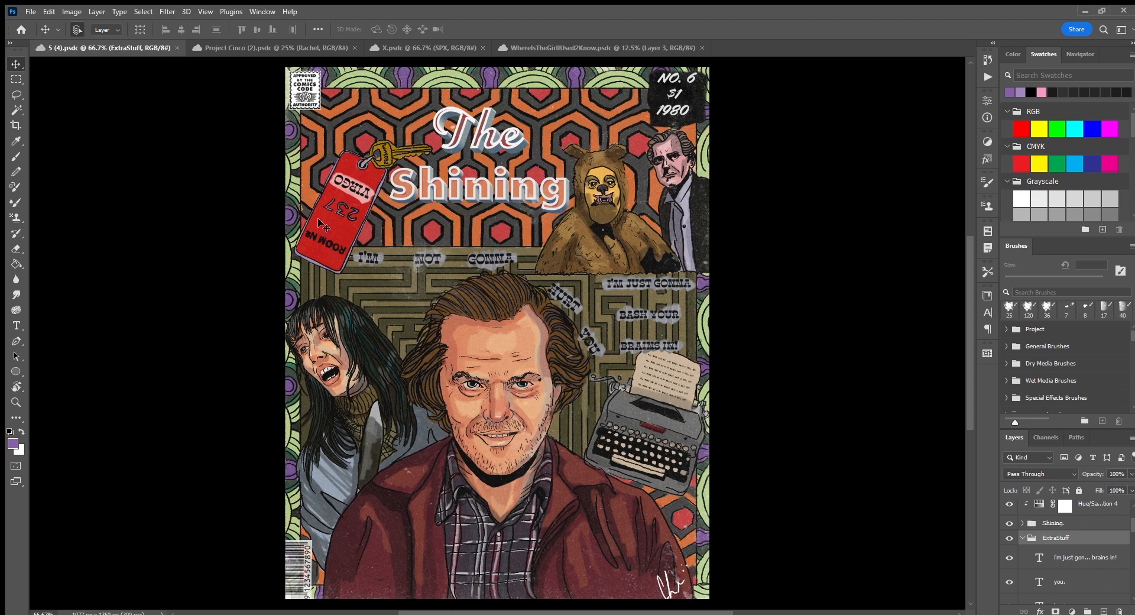
Review the artwork in each open document, Project Cinco (2), X, S (4) and WhereIsTheGirlIUsed2Know, and toggle the grid overlay.
{"action": "left_click", "coordinate": [225, 47]}
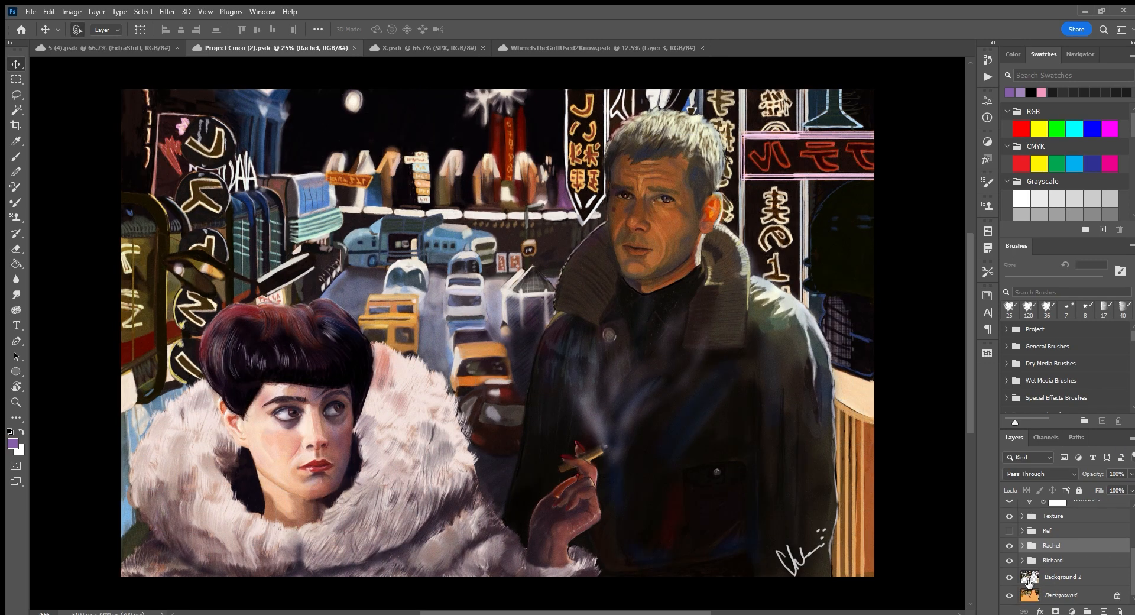
{"action": "left_click", "coordinate": [398, 47]}
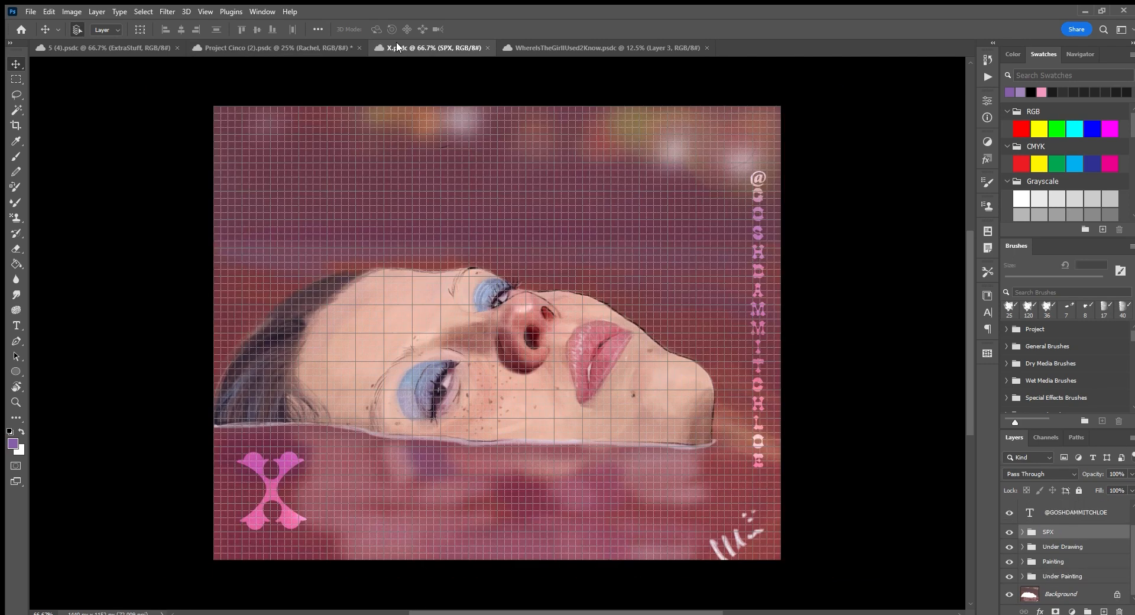
{"action": "left_click", "coordinate": [316, 48]}
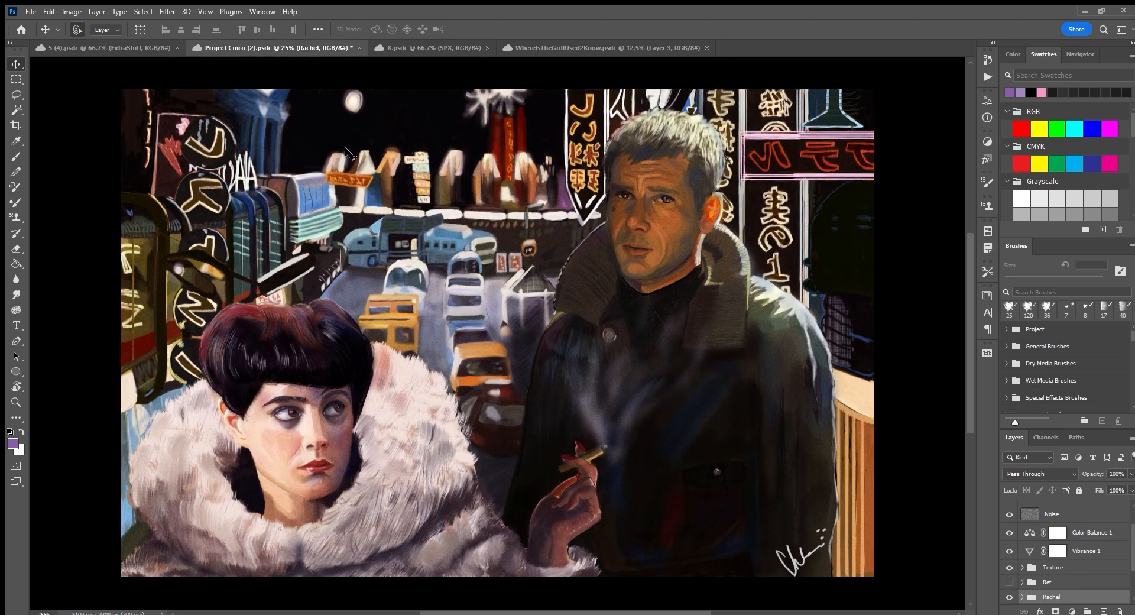
{"action": "left_click", "coordinate": [412, 46]}
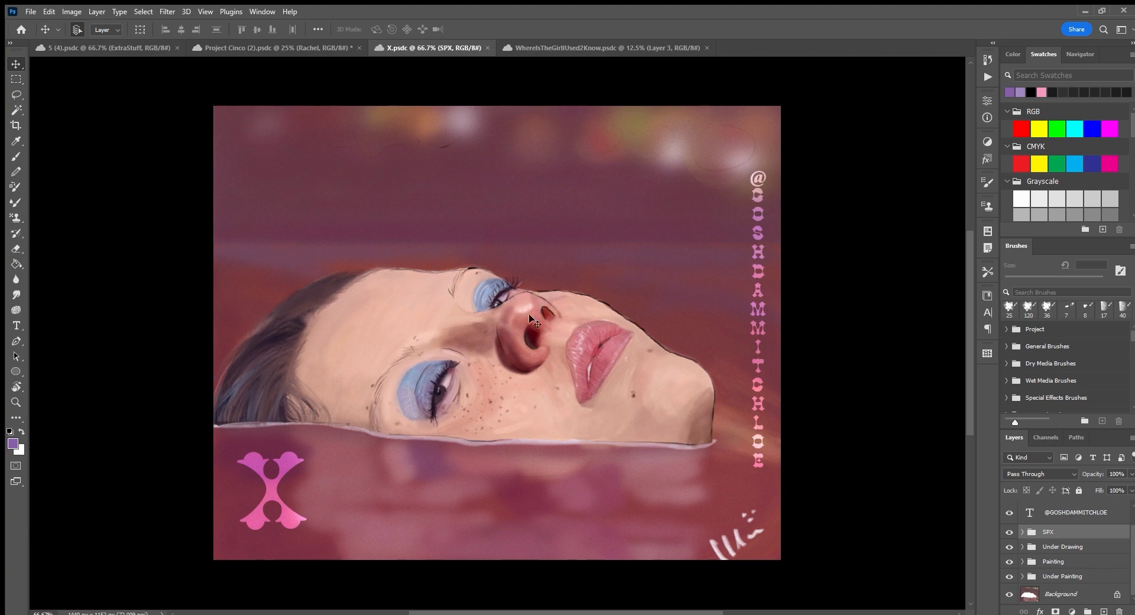
{"action": "left_click", "coordinate": [98, 39]}
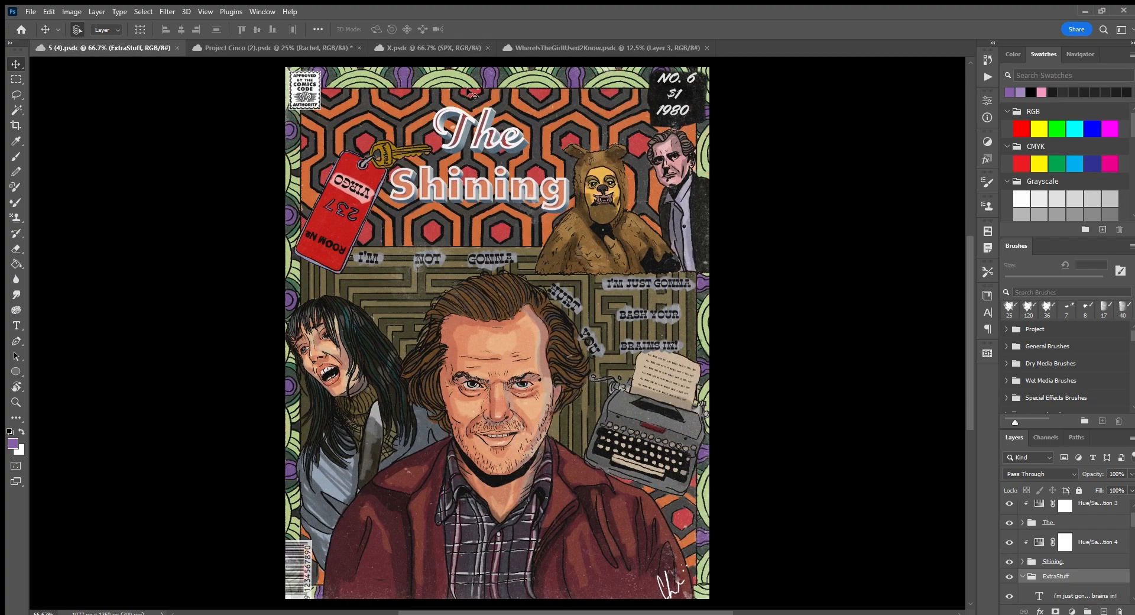
{"action": "left_click", "coordinate": [552, 44]}
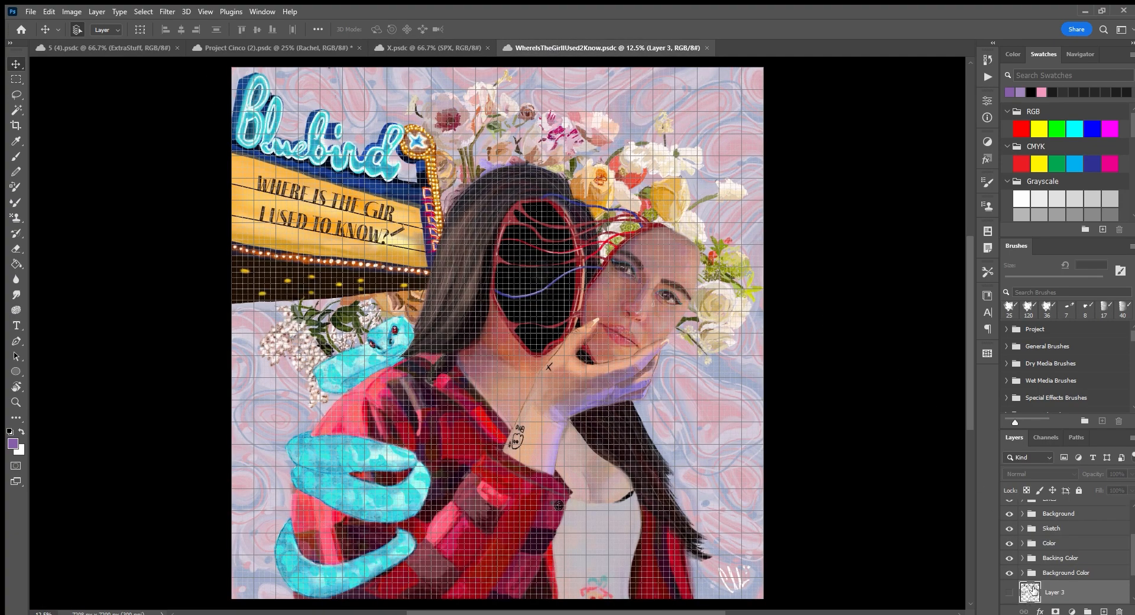
{"action": "key", "text": "ctrl+apostrophe"}
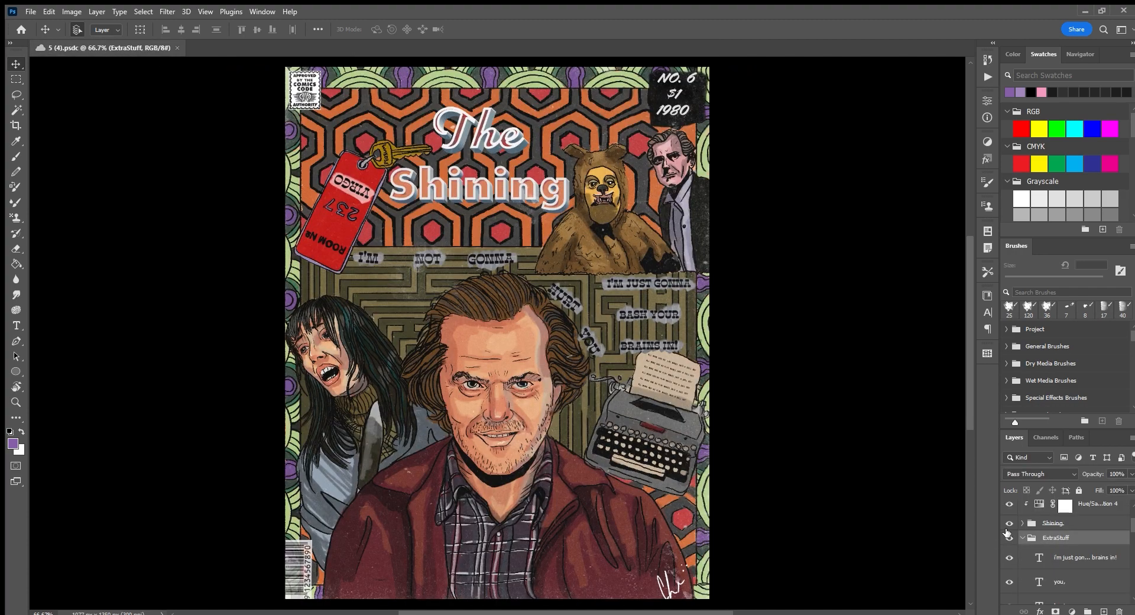
Expand the SPX group to examine the overlay and texture layers inside it, and collapse it again.
{"action": "scroll", "coordinate": [1021, 530], "scroll_direction": "up", "scroll_amount": 3}
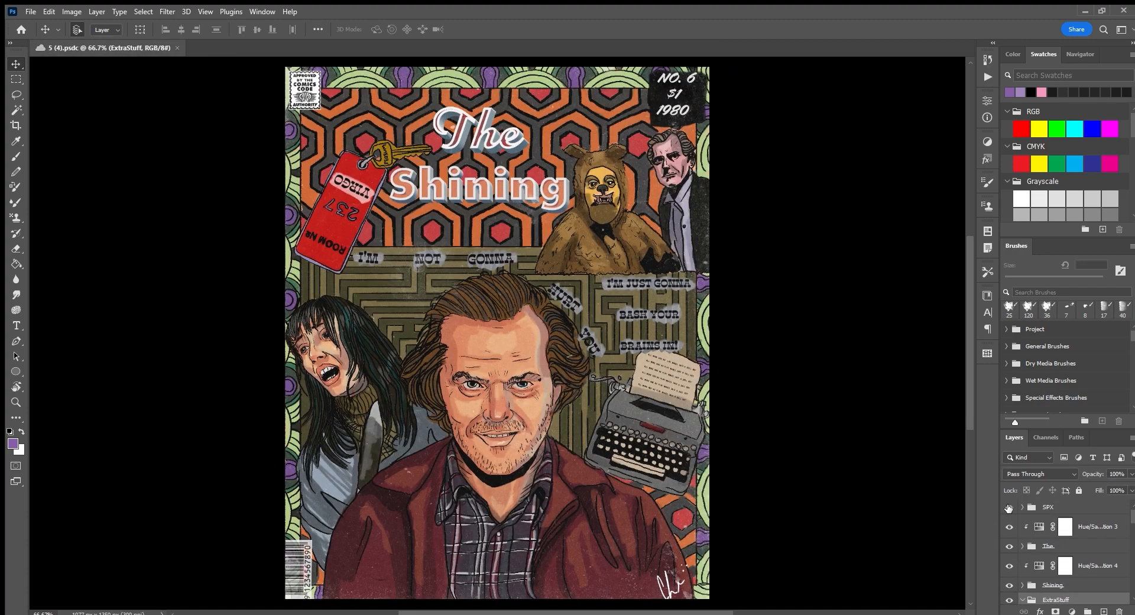
{"action": "left_click", "coordinate": [1022, 507]}
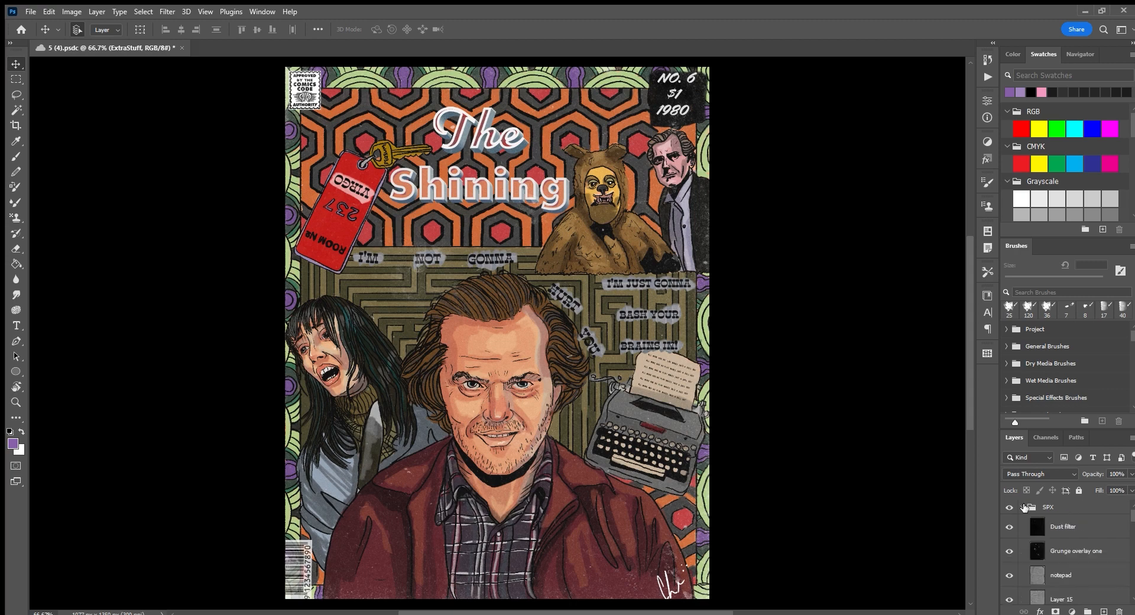
{"action": "left_click", "coordinate": [1022, 507]}
Collapse the ExtraStuff group and look over the list of main layer groups in the Shining artwork.
{"action": "scroll", "coordinate": [1026, 549], "scroll_direction": "down", "scroll_amount": 3}
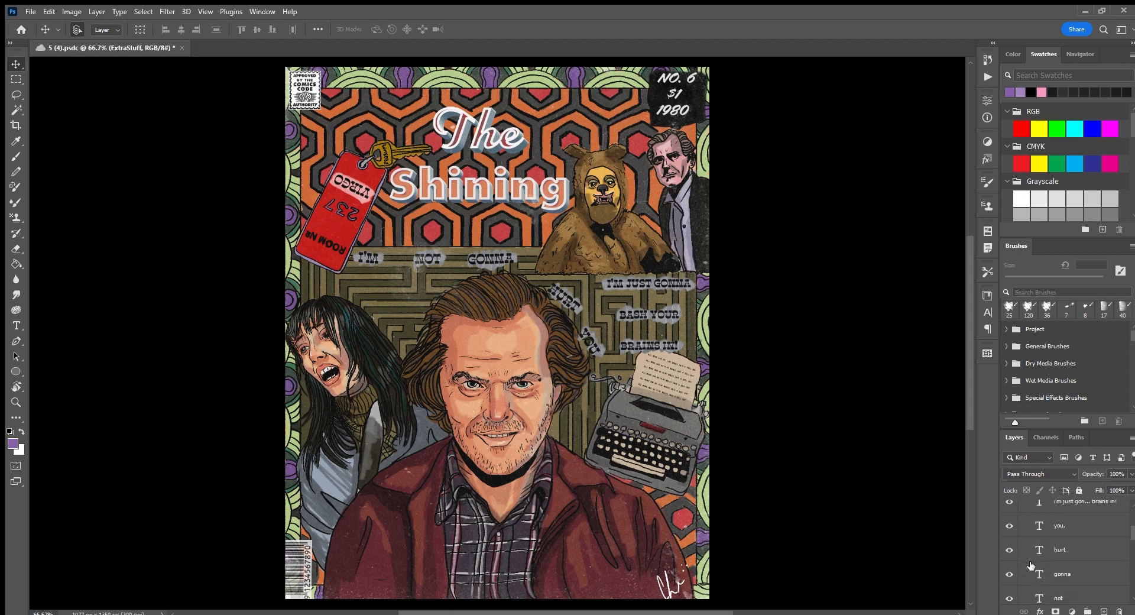
{"action": "scroll", "coordinate": [1027, 564], "scroll_direction": "up", "scroll_amount": 3}
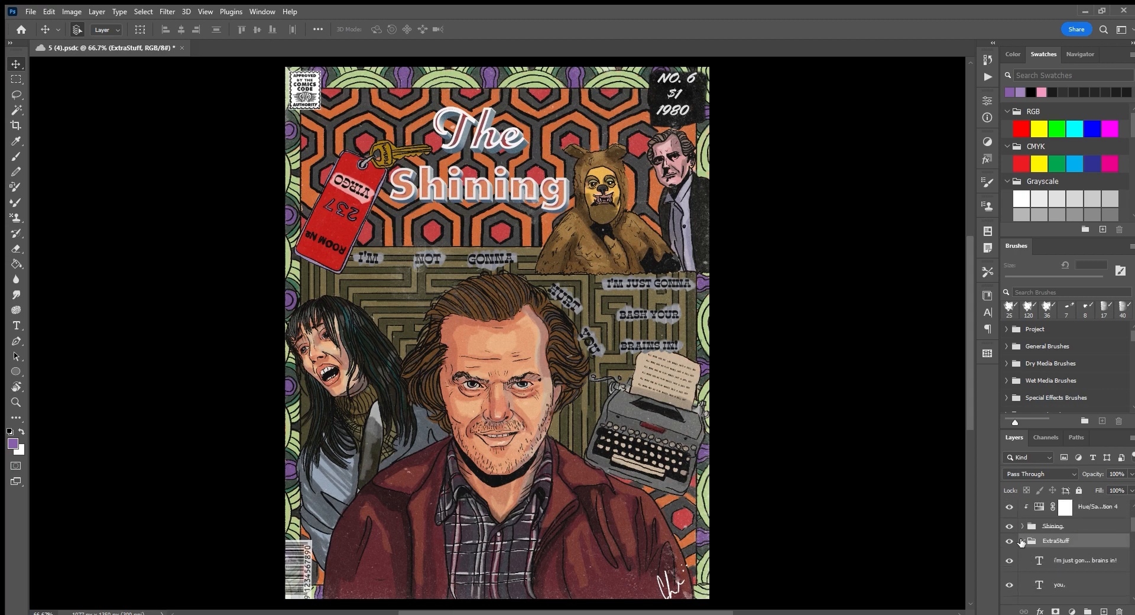
{"action": "left_click", "coordinate": [1022, 540]}
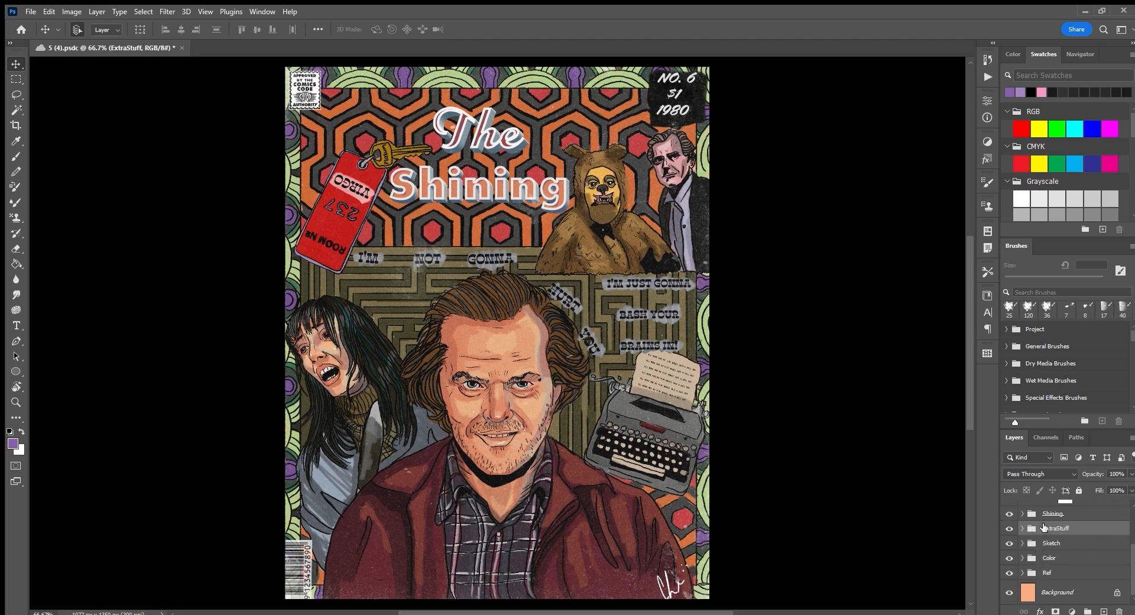
{"action": "scroll", "coordinate": [1041, 516], "scroll_direction": "up", "scroll_amount": 3}
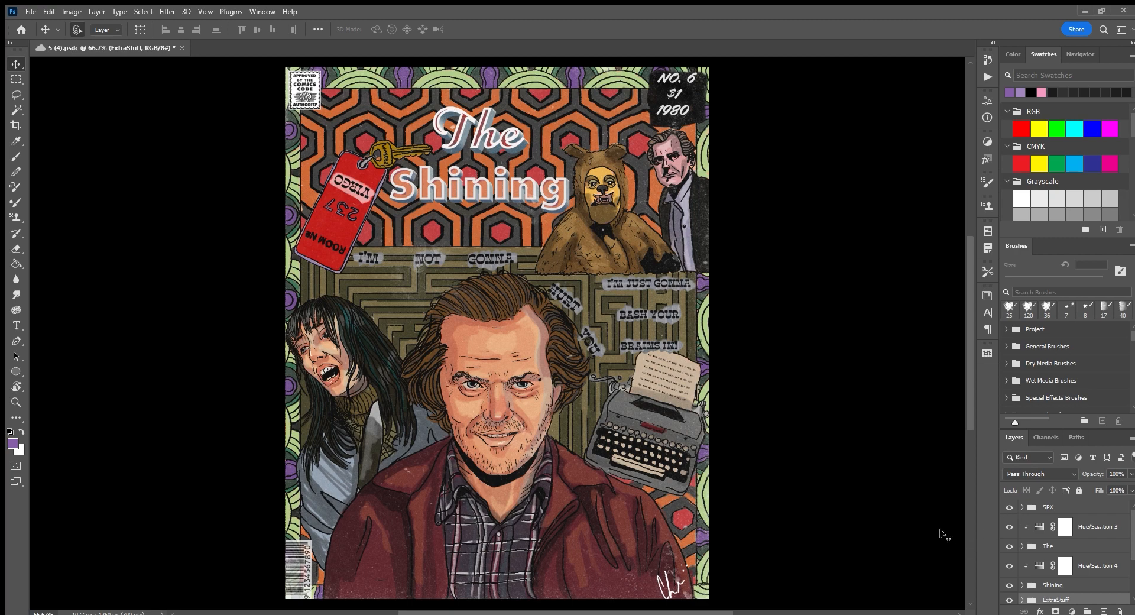
{"action": "scroll", "coordinate": [880, 543], "scroll_direction": "up", "scroll_amount": 2}
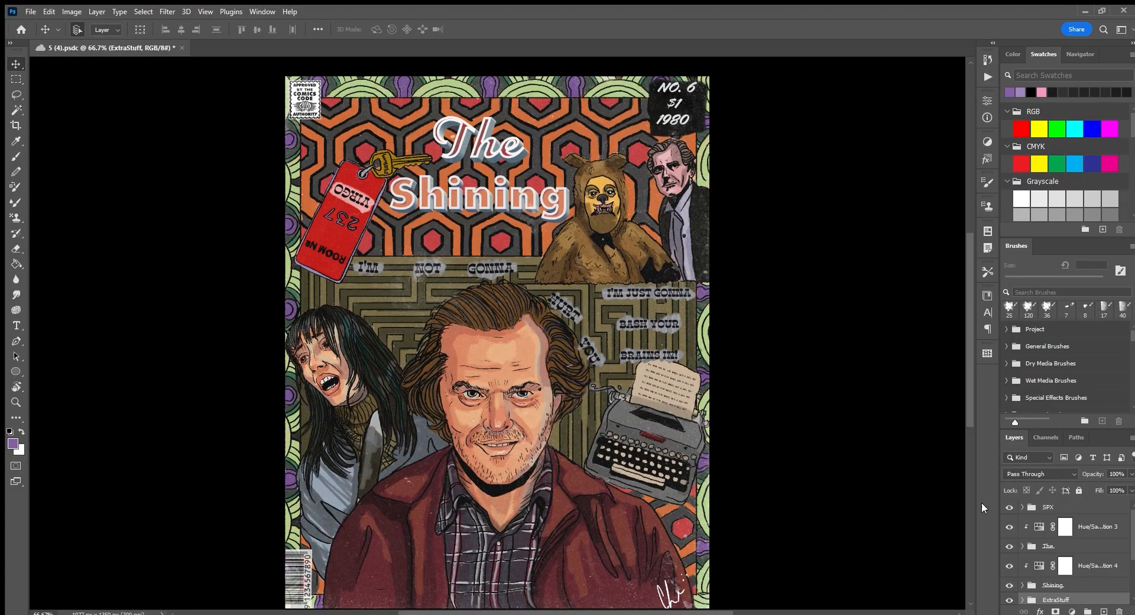
Hide all layer groups from Color up to SPX, leaving only the Background layer visible.
{"action": "scroll", "coordinate": [1043, 582], "scroll_direction": "down", "scroll_amount": 3}
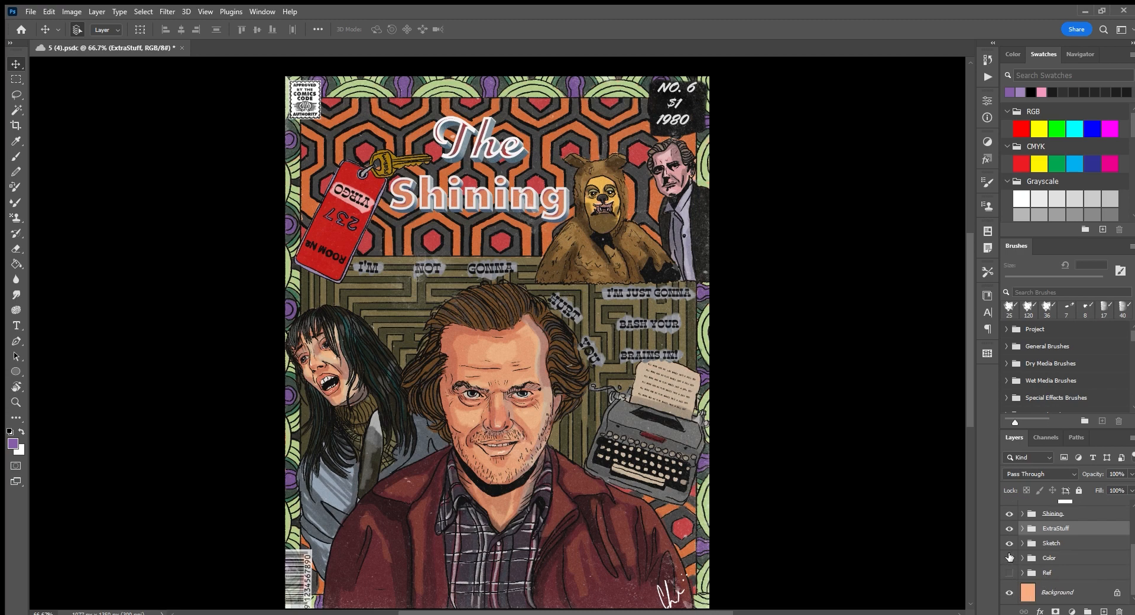
{"action": "left_click_drag", "start_coordinate": [1008, 557], "coordinate": [1009, 512]}
{"action": "scroll", "coordinate": [1023, 568], "scroll_direction": "up", "scroll_amount": 2}
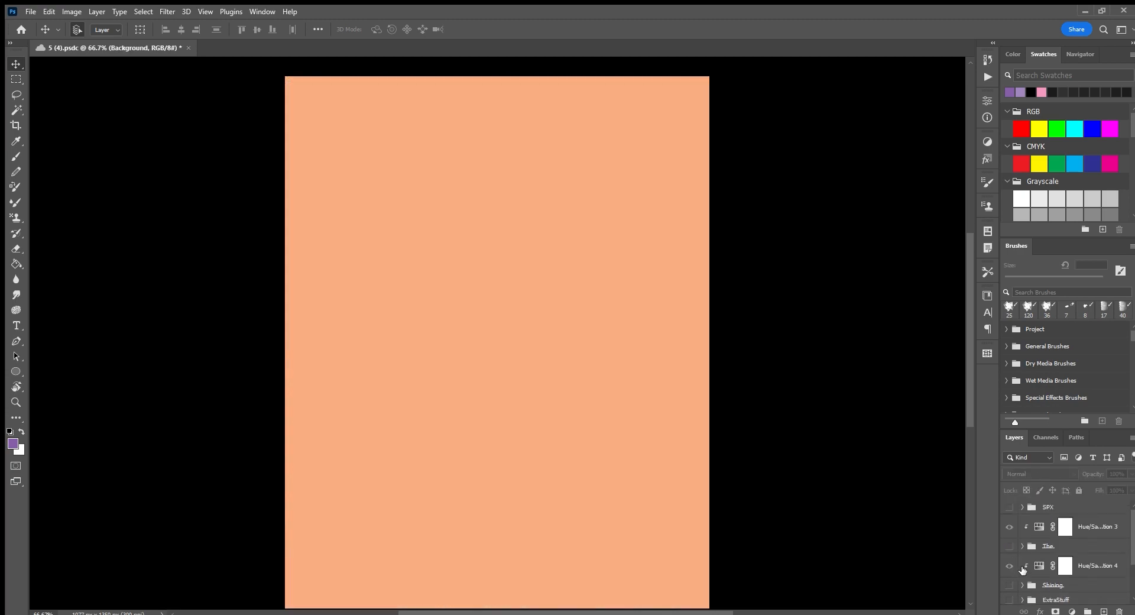
{"action": "scroll", "coordinate": [1023, 571], "scroll_direction": "down", "scroll_amount": 2}
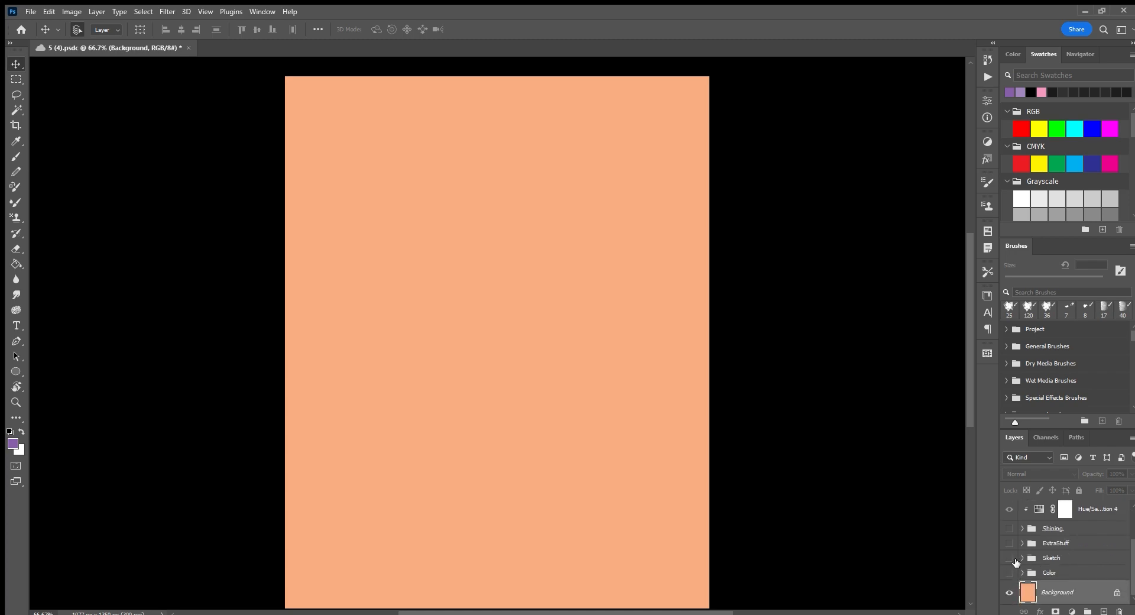
Show the Sketch group's line art over the plain background and expand the group.
{"action": "left_click", "coordinate": [1008, 570]}
{"action": "left_click", "coordinate": [1009, 571]}
{"action": "left_click", "coordinate": [1010, 558]}
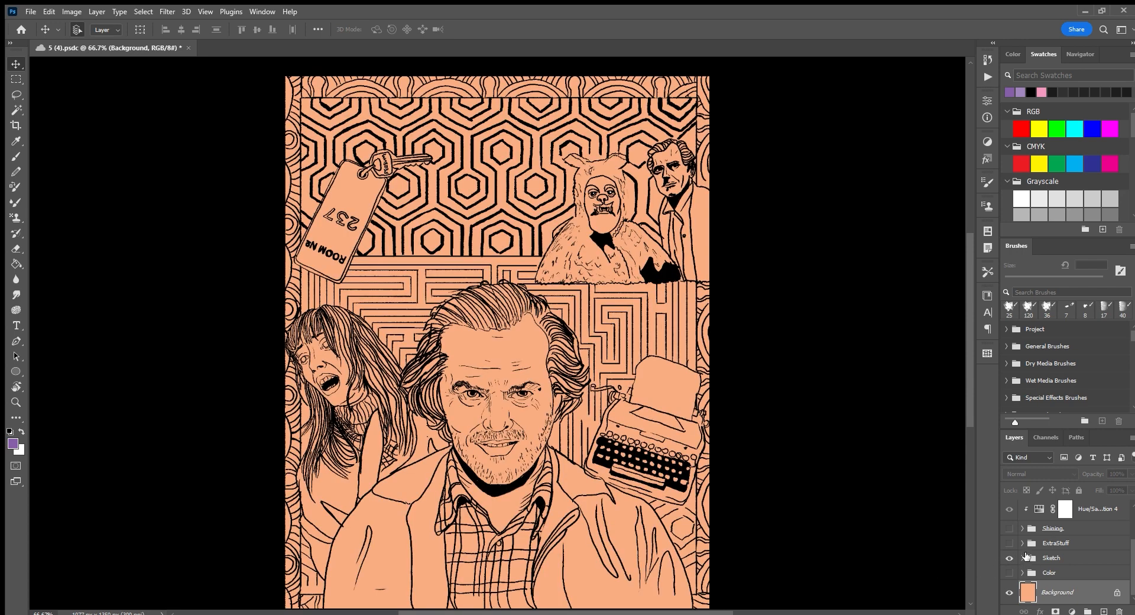
{"action": "left_click", "coordinate": [1022, 557]}
Hide every layer inside the Sketch group, from Background and Maze up to TypeWriter, except Jack.
{"action": "scroll", "coordinate": [1016, 562], "scroll_direction": "down", "scroll_amount": 3}
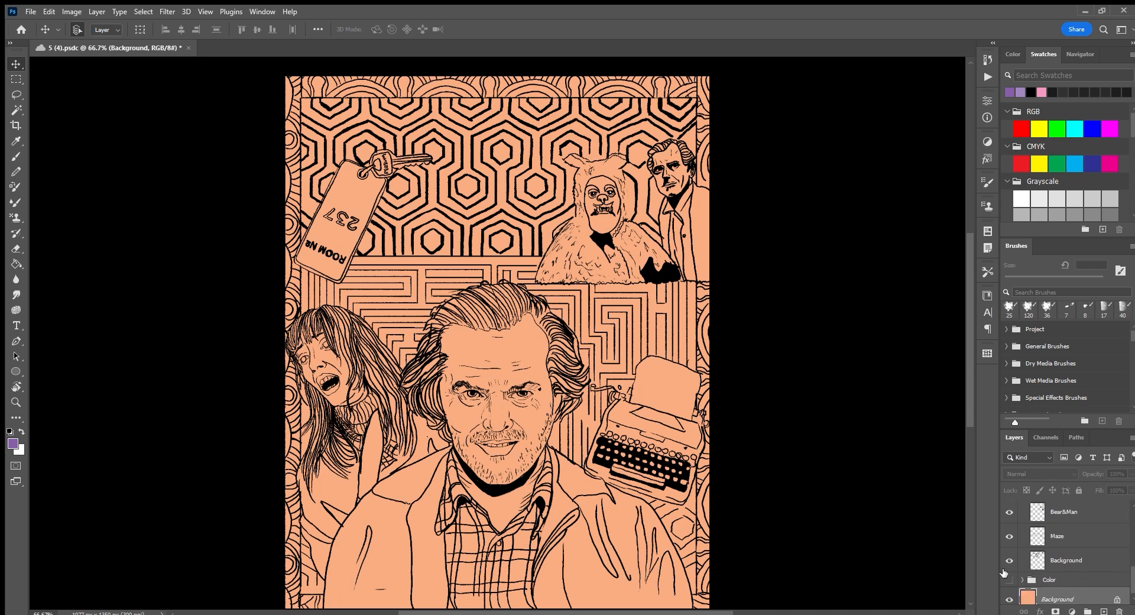
{"action": "left_click", "coordinate": [1009, 560]}
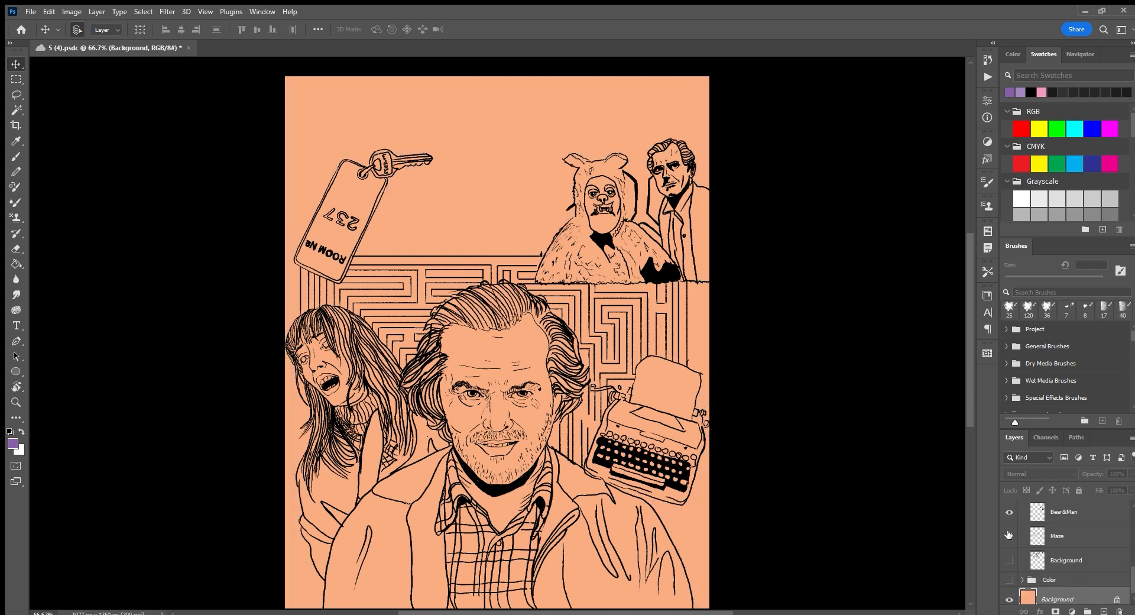
{"action": "left_click", "coordinate": [1008, 536]}
{"action": "scroll", "coordinate": [1008, 541], "scroll_direction": "up", "scroll_amount": 1}
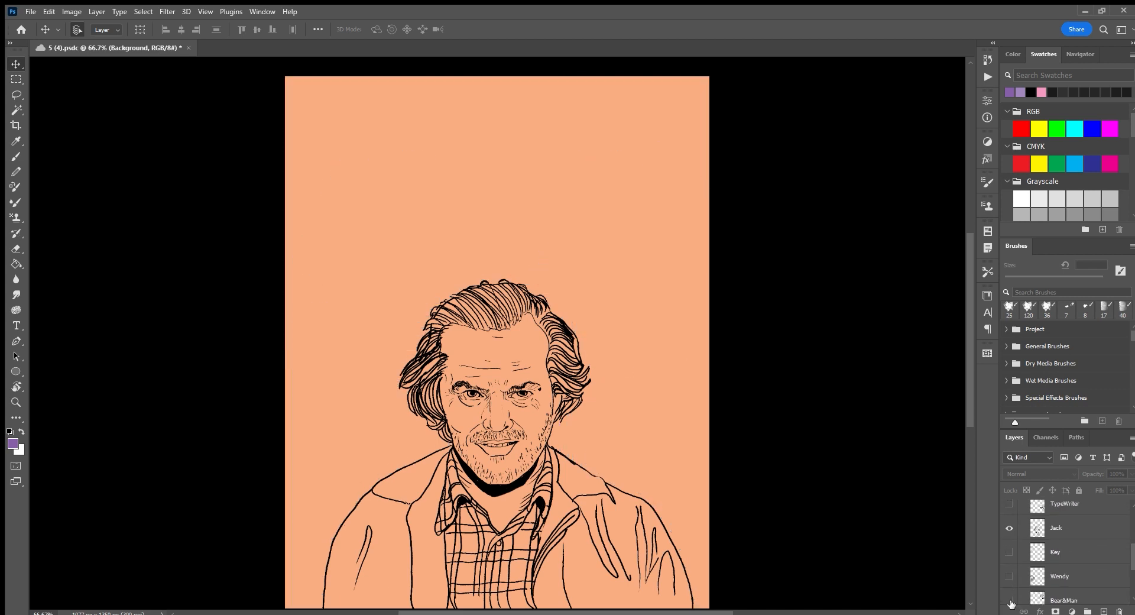
{"action": "scroll", "coordinate": [1034, 565], "scroll_direction": "up", "scroll_amount": 3}
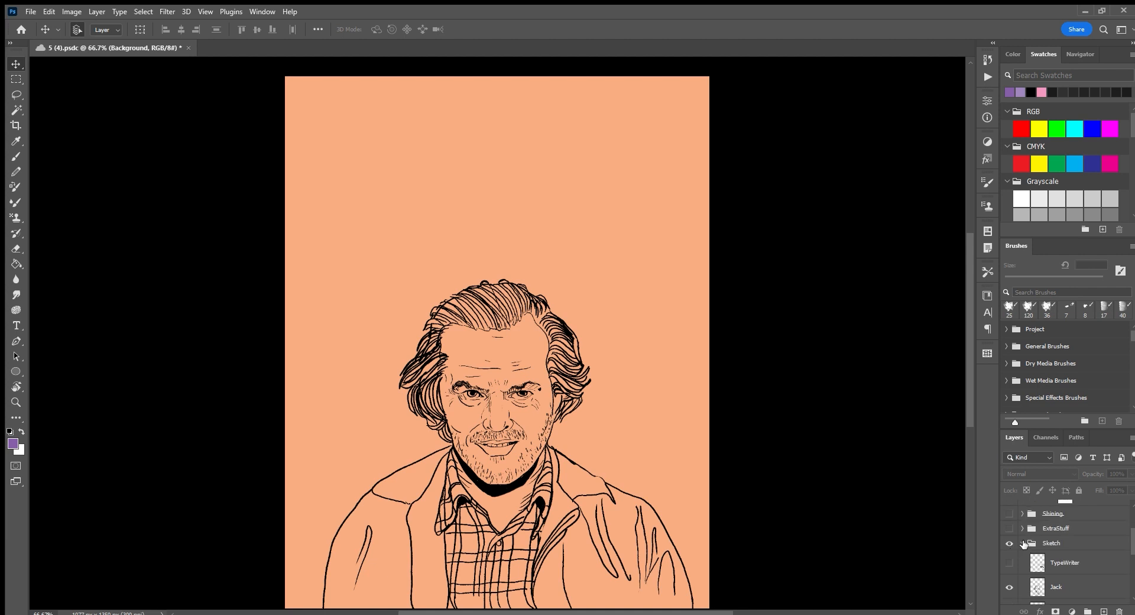
Collapse the Sketch group and hide it.
{"action": "left_click", "coordinate": [1022, 543]}
{"action": "left_click", "coordinate": [1048, 559]}
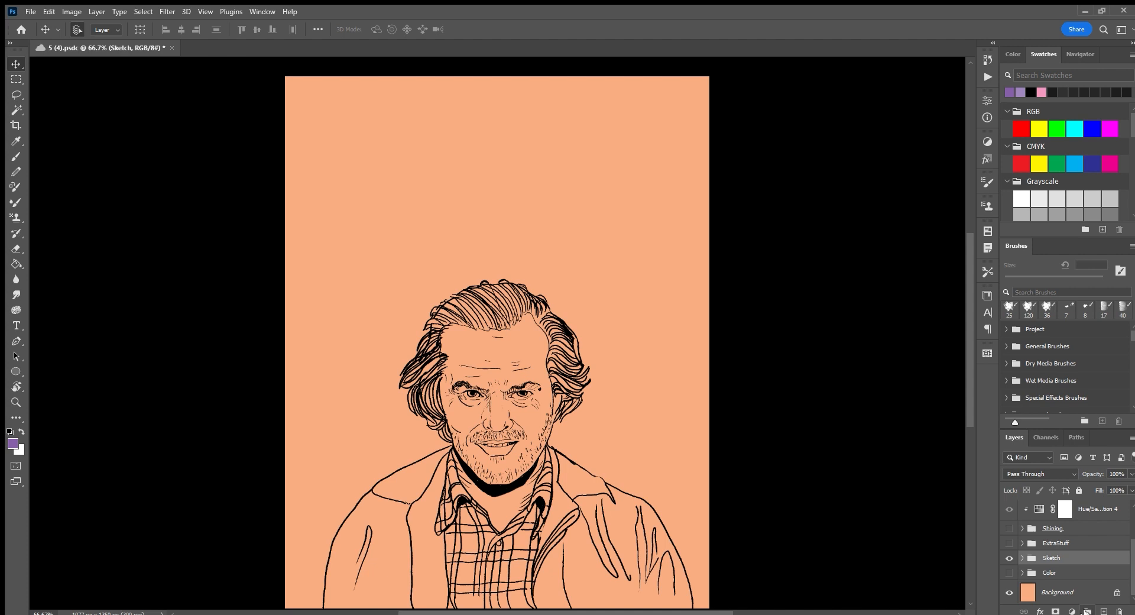
{"action": "left_click", "coordinate": [1009, 557]}
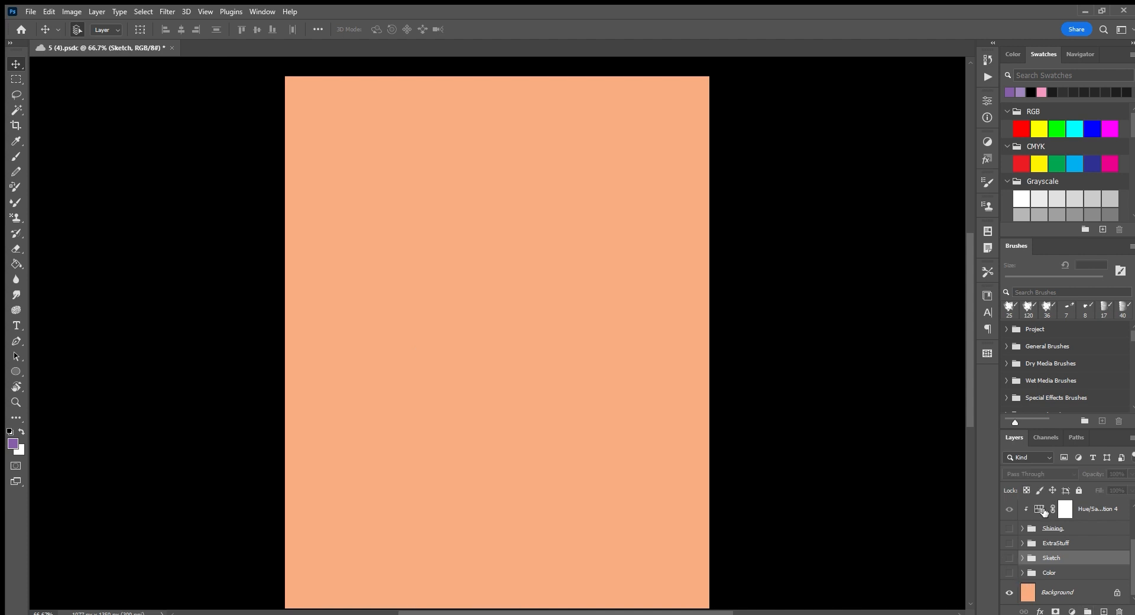
Create a new layer group directly above the Background layer, add an empty layer inside it, and collapse the group.
{"action": "left_click", "coordinate": [1045, 594]}
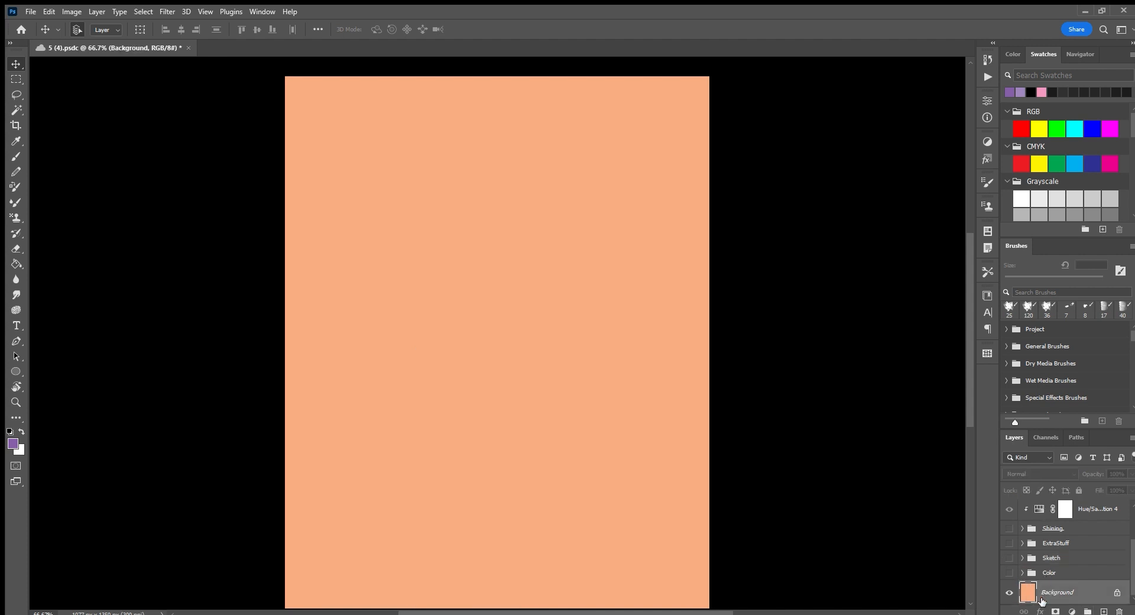
{"action": "left_click", "coordinate": [1087, 611]}
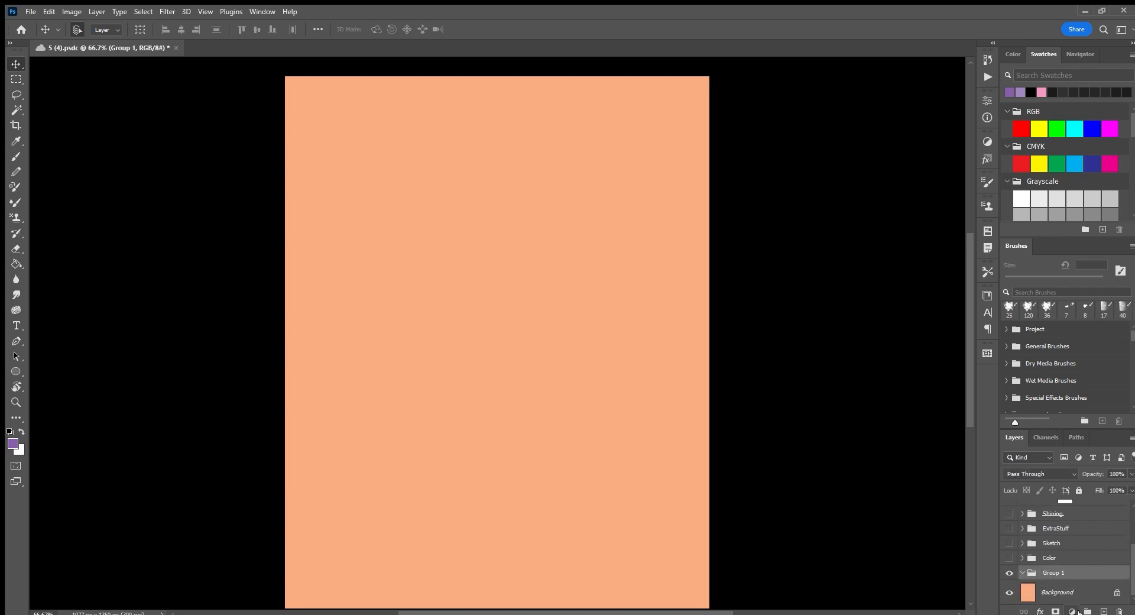
{"action": "left_click", "coordinate": [1101, 611]}
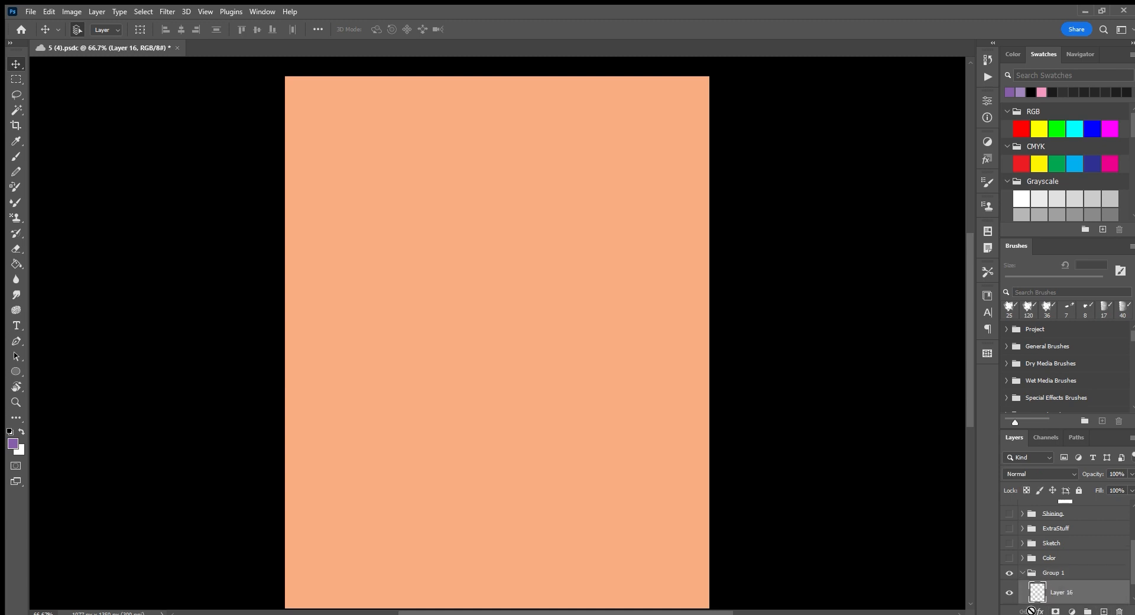
{"action": "scroll", "coordinate": [1040, 600], "scroll_direction": "up", "scroll_amount": 1}
{"action": "scroll", "coordinate": [1040, 598], "scroll_direction": "down", "scroll_amount": 2}
{"action": "left_click", "coordinate": [1022, 548]}
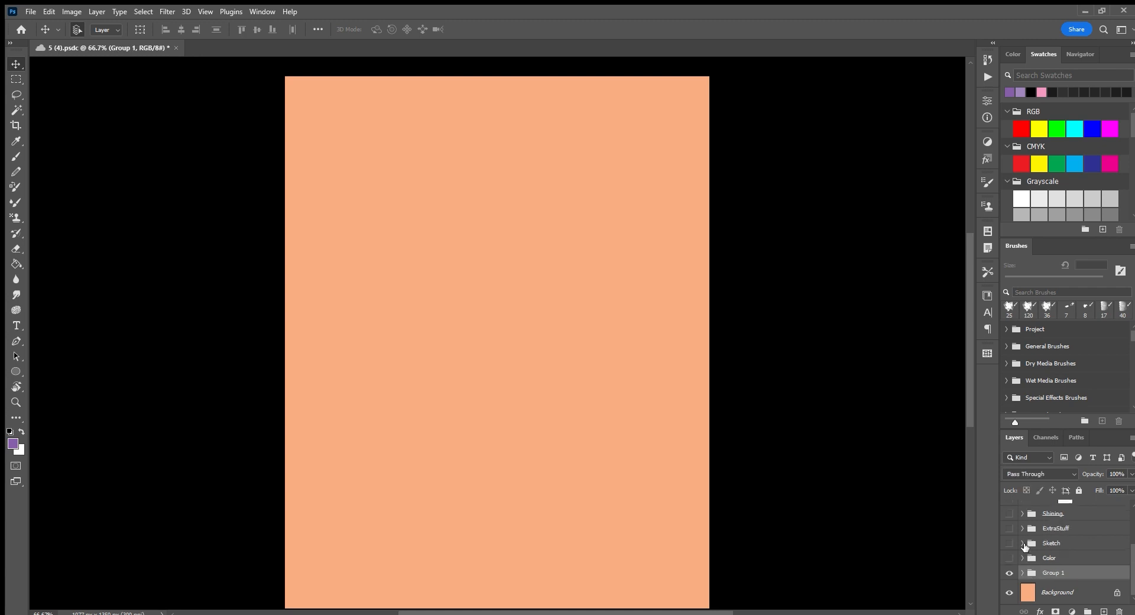
Open the names of the new group and the empty layer inside it for editing.
{"action": "double_click", "coordinate": [1055, 571]}
{"action": "left_click", "coordinate": [1023, 572]}
{"action": "double_click", "coordinate": [1066, 593]}
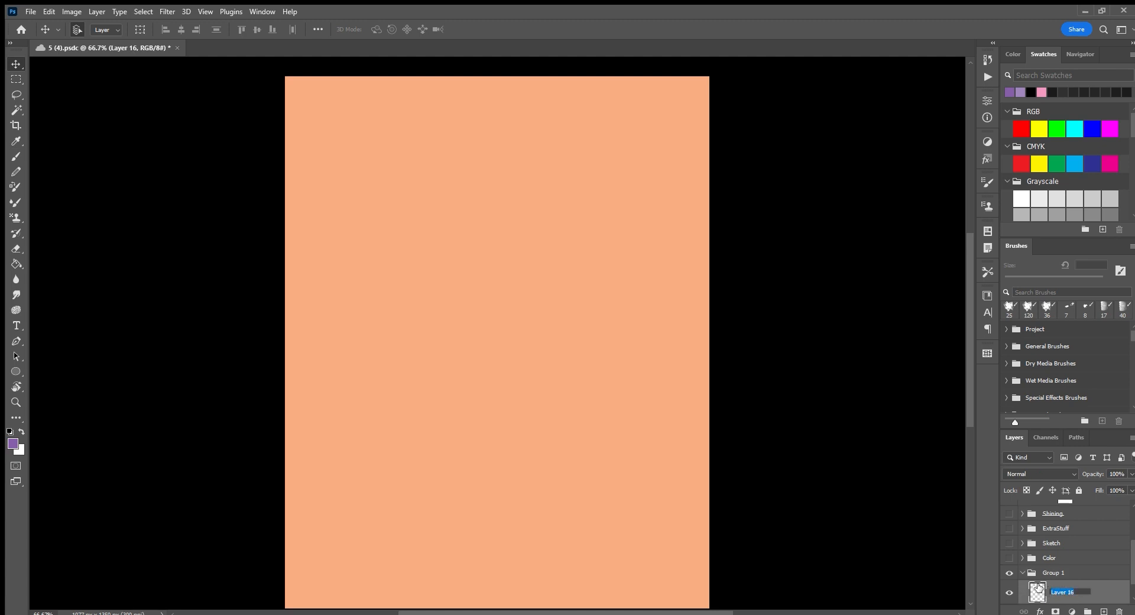
Delete the new group together with the empty layer inside it.
{"action": "left_click", "coordinate": [1048, 574]}
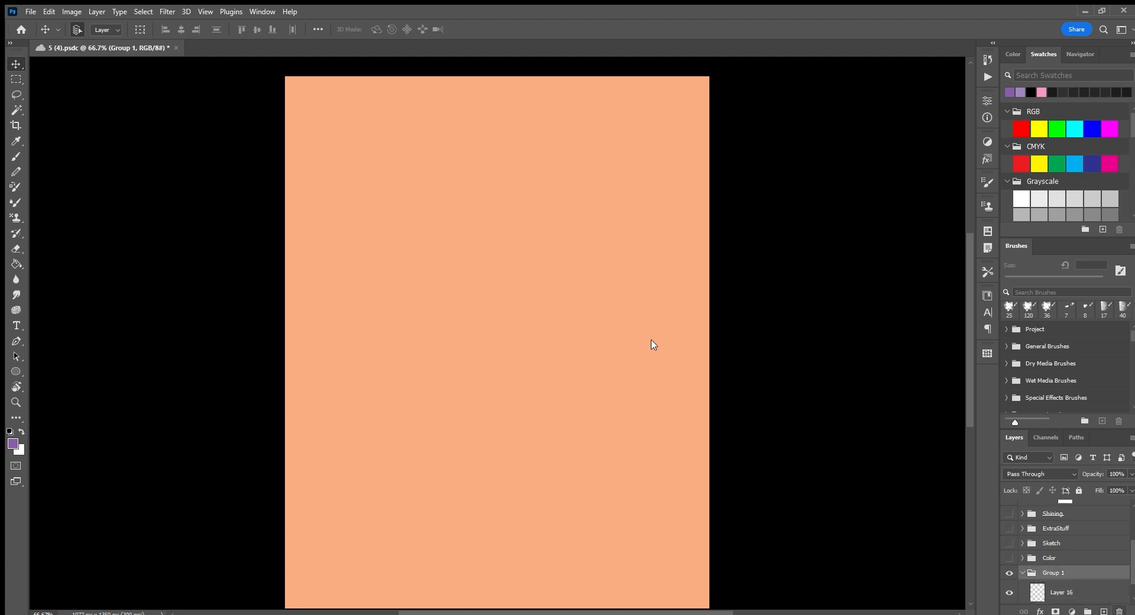
{"action": "left_click", "coordinate": [566, 230]}
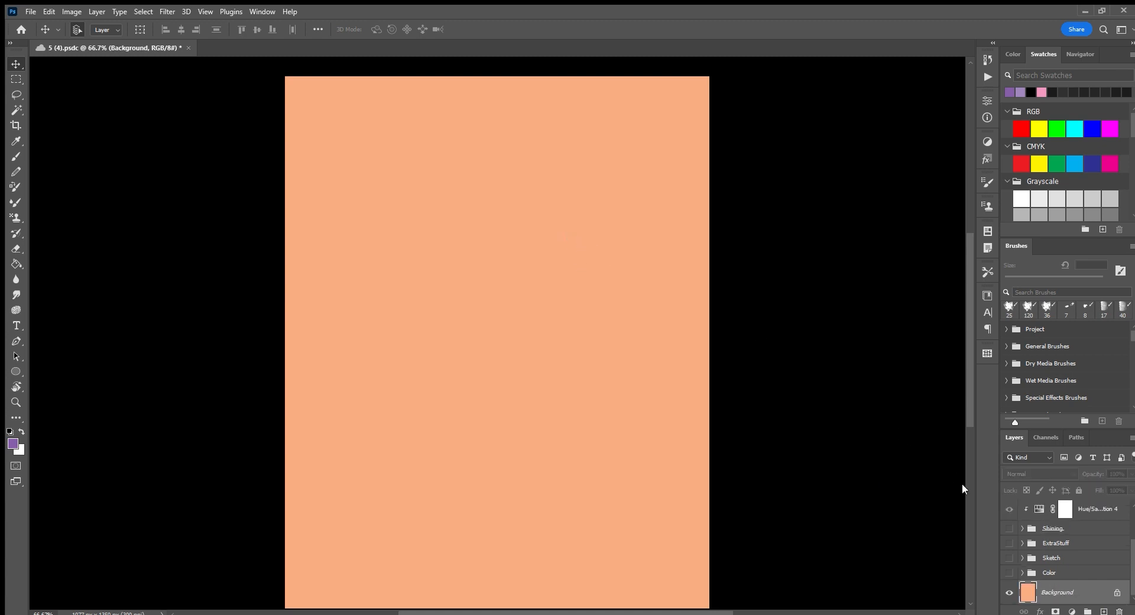
Expand the Sketch group, hide its Jack layer while the group is shown, and hide the group again.
{"action": "left_click", "coordinate": [1022, 557]}
{"action": "scroll", "coordinate": [1023, 558], "scroll_direction": "down", "scroll_amount": 1}
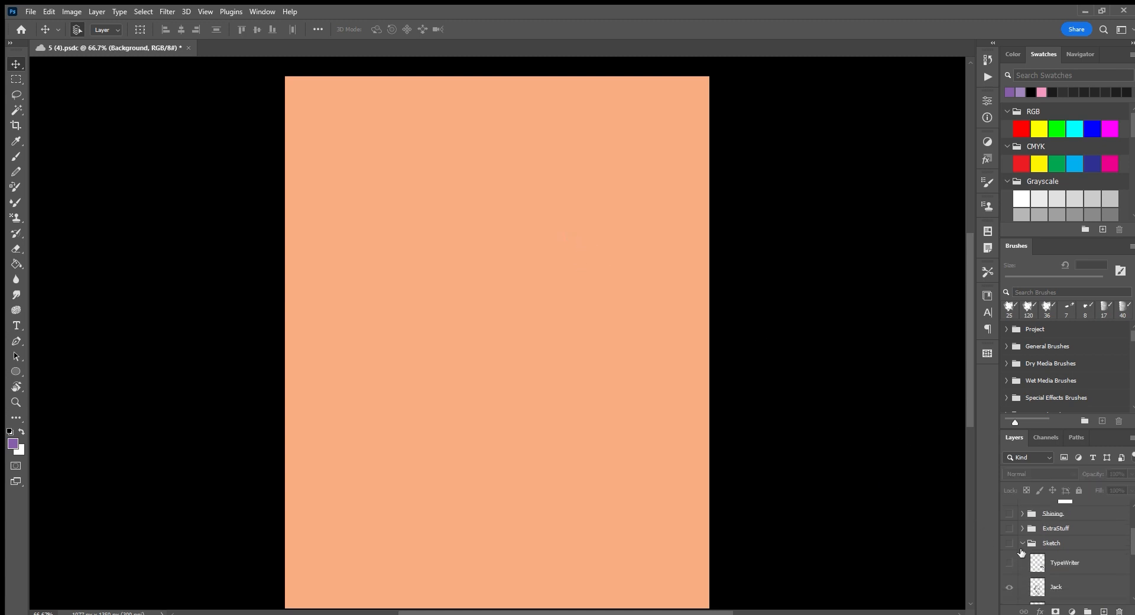
{"action": "scroll", "coordinate": [1043, 562], "scroll_direction": "down", "scroll_amount": 1}
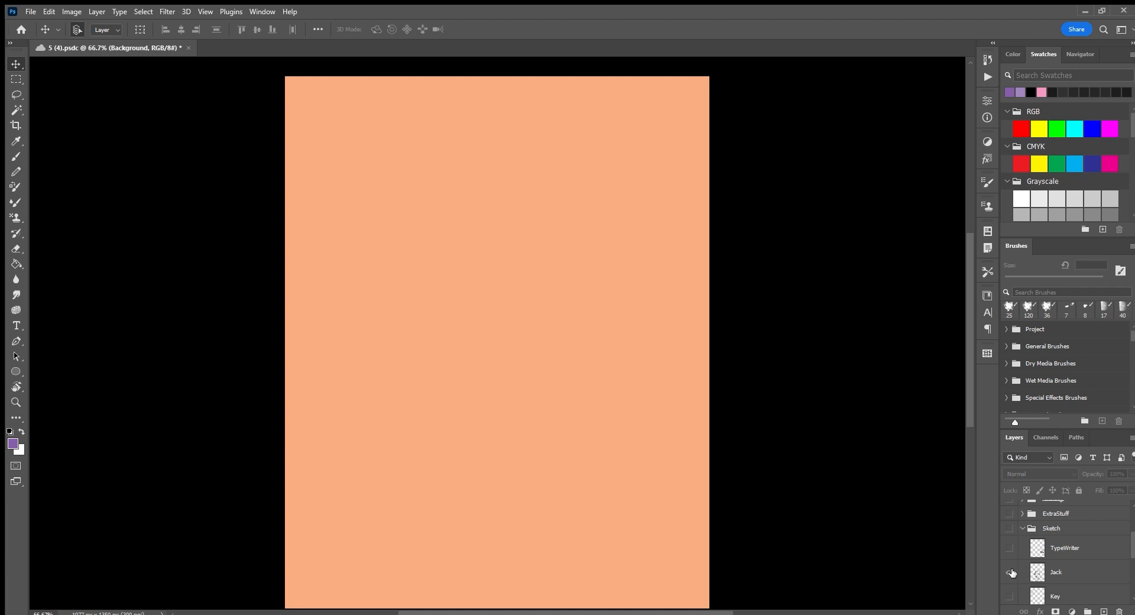
{"action": "left_click", "coordinate": [1009, 528]}
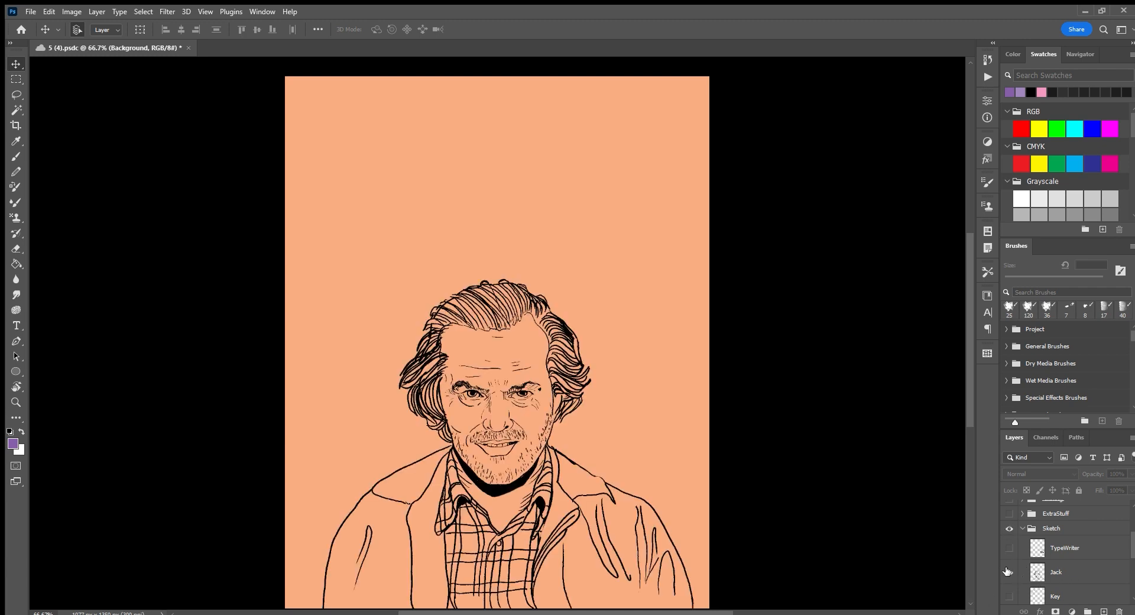
{"action": "left_click", "coordinate": [1009, 571]}
{"action": "left_click", "coordinate": [1008, 528]}
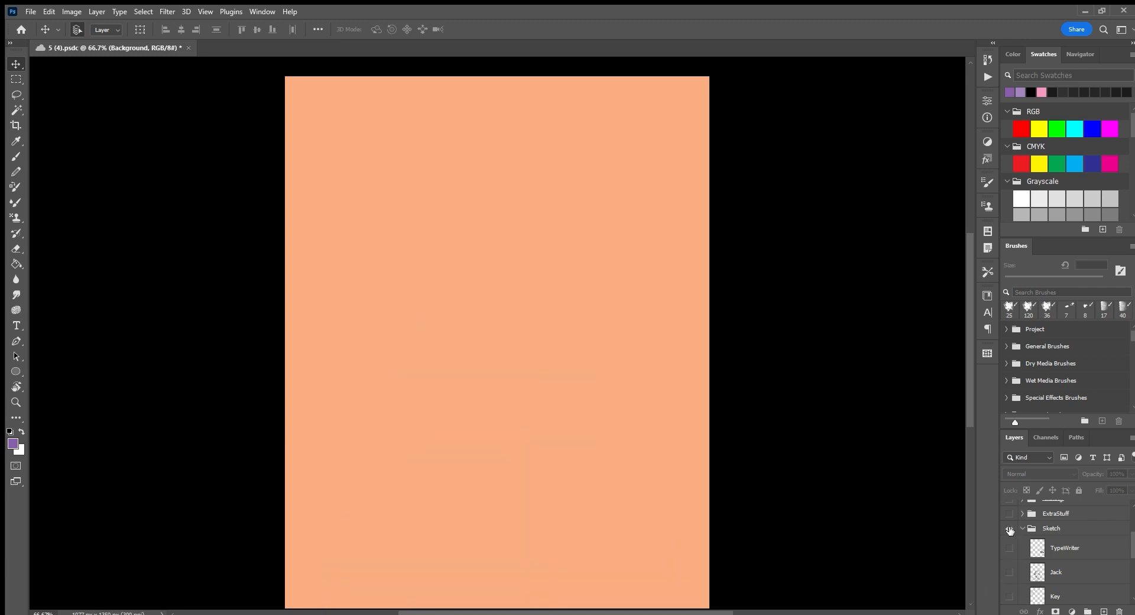
Show the Sketch group with its Jack layer as the group's only visible layer.
{"action": "left_click", "coordinate": [1009, 529]}
{"action": "left_click", "coordinate": [1009, 571]}
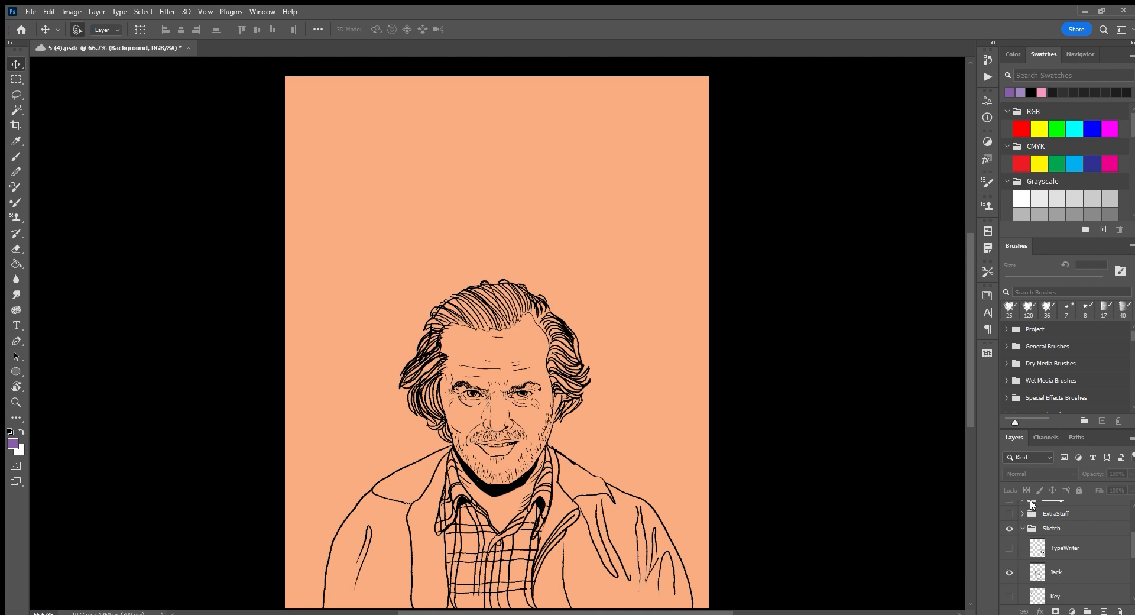
{"action": "left_click", "coordinate": [1008, 573]}
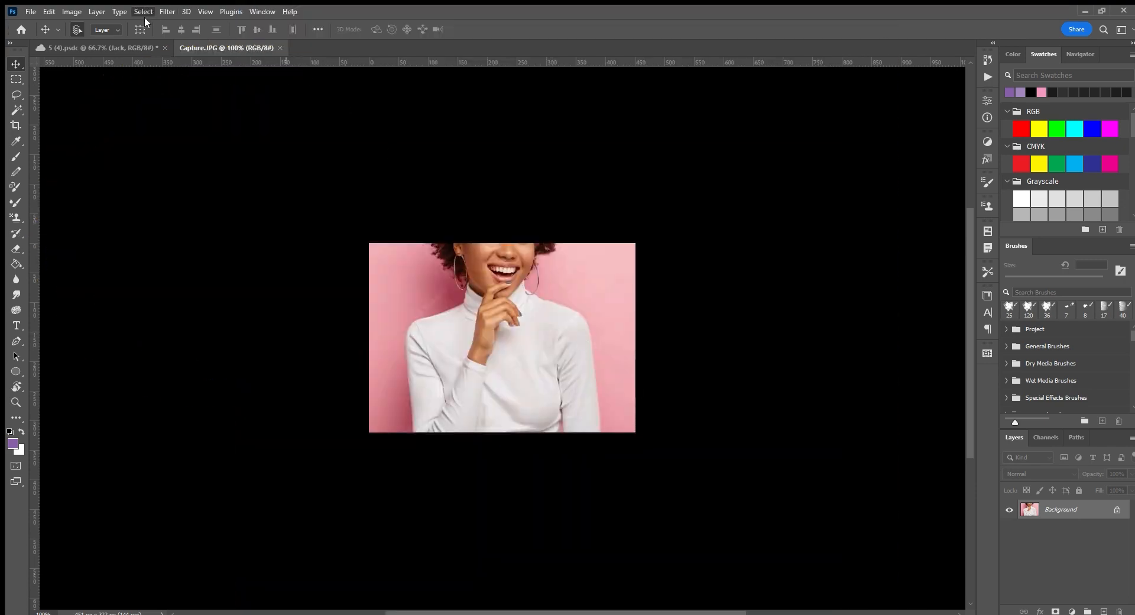
Copy the whole Capture.JPG image and return to the 5 (4).psdc artwork.
{"action": "key", "text": "ctrl+a"}
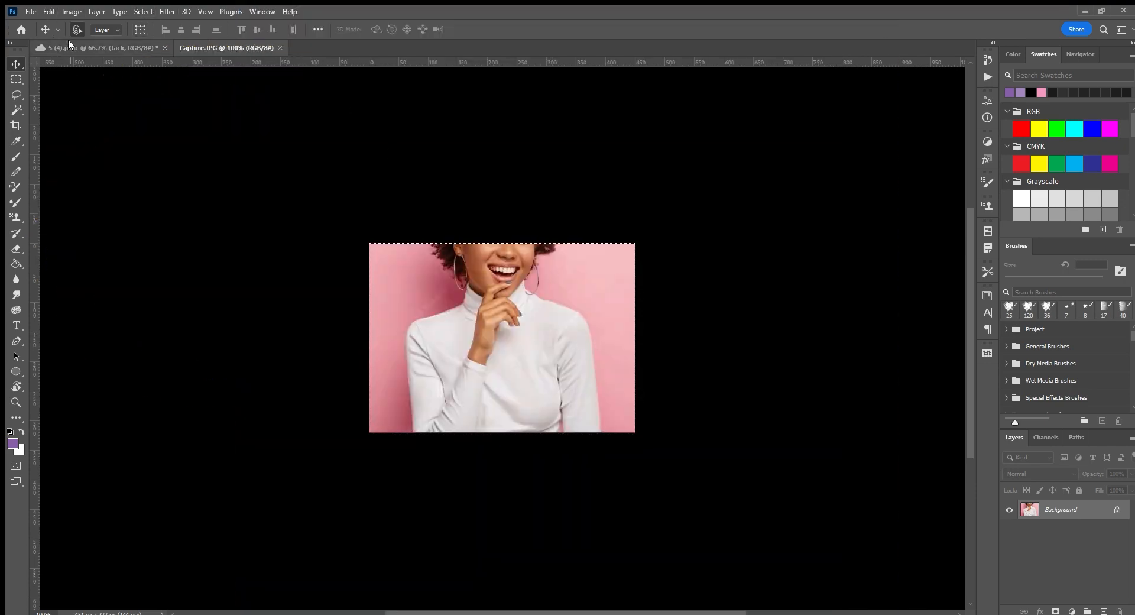
{"action": "left_click", "coordinate": [83, 47]}
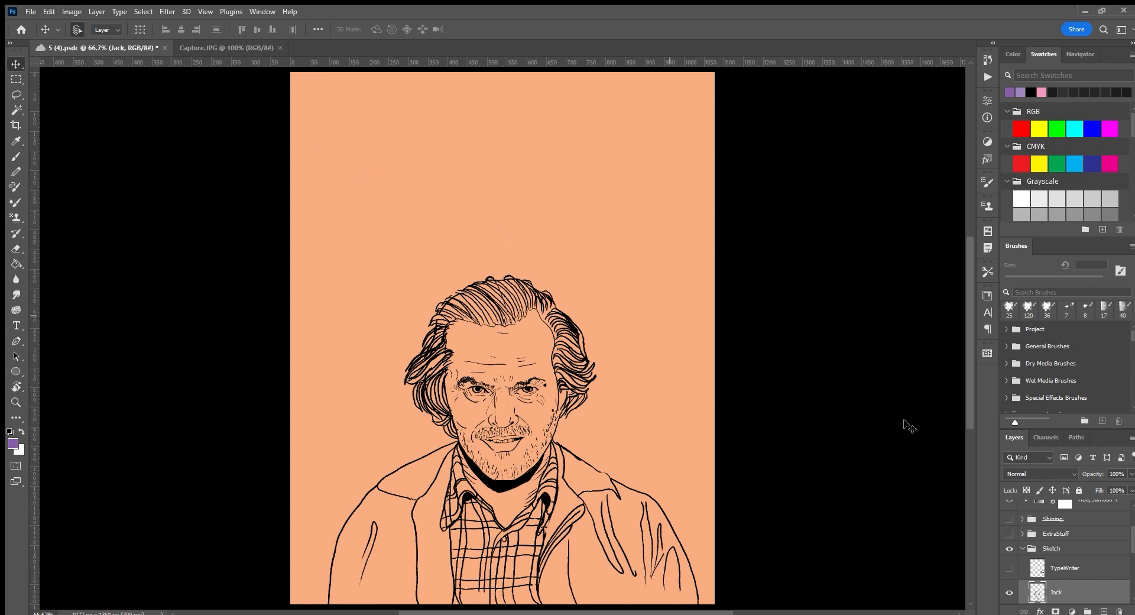
Create a new layer group directly above the Background layer and add an empty layer inside it.
{"action": "scroll", "coordinate": [1058, 582], "scroll_direction": "down", "scroll_amount": 5}
{"action": "left_click", "coordinate": [1046, 576]}
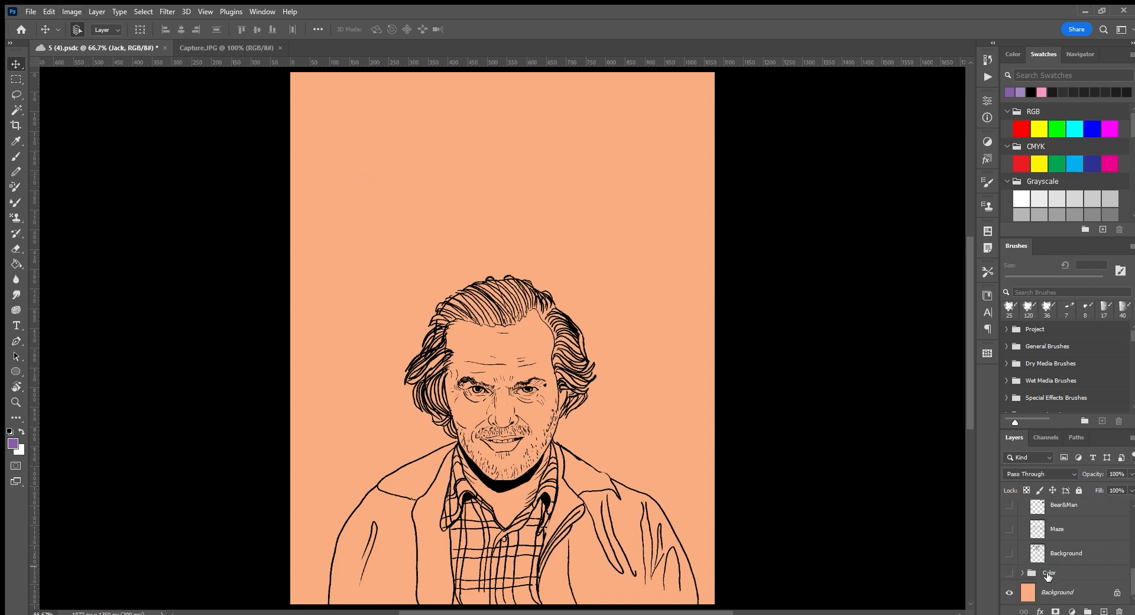
{"action": "left_click", "coordinate": [1087, 611]}
{"action": "left_click_drag", "start_coordinate": [1058, 592], "coordinate": [1058, 593]}
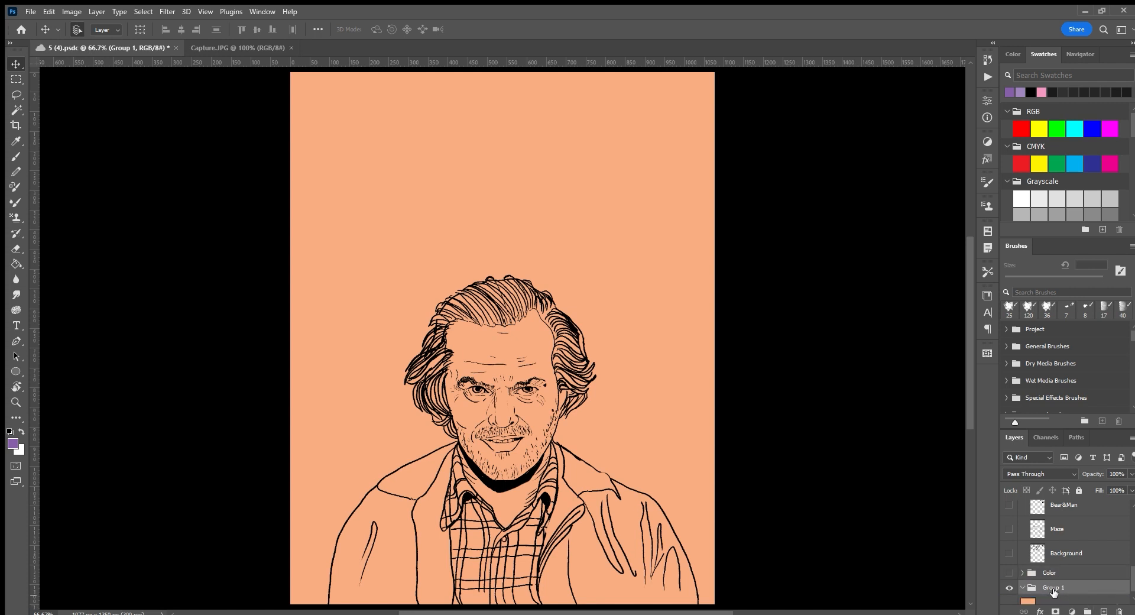
{"action": "key", "text": "ctrl+s"}
{"action": "left_click", "coordinate": [1103, 611]}
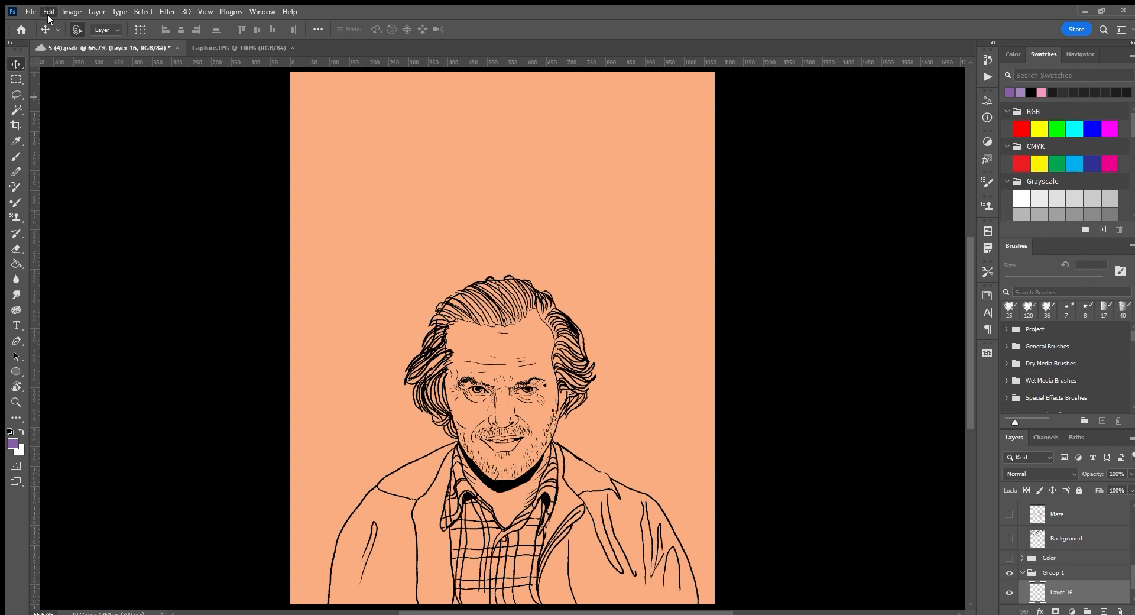
Paste the copied photo into the new layer, enlarge it to 173.75%, and move it partly beyond the canvas's left edge.
{"action": "key", "text": "ctrl+v"}
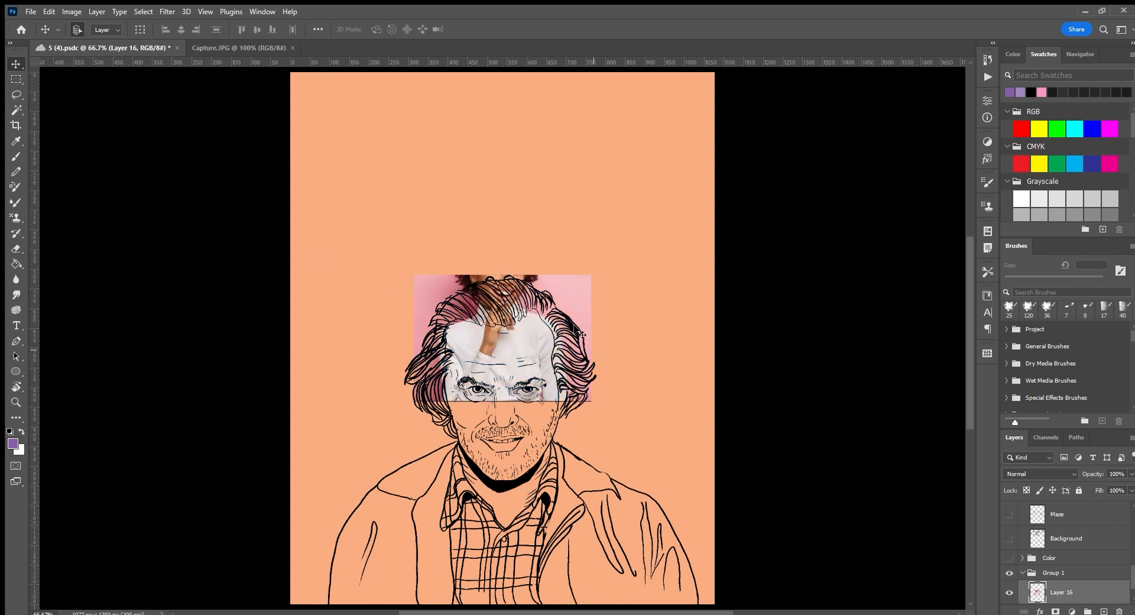
{"action": "left_click_drag", "start_coordinate": [567, 296], "coordinate": [483, 163]}
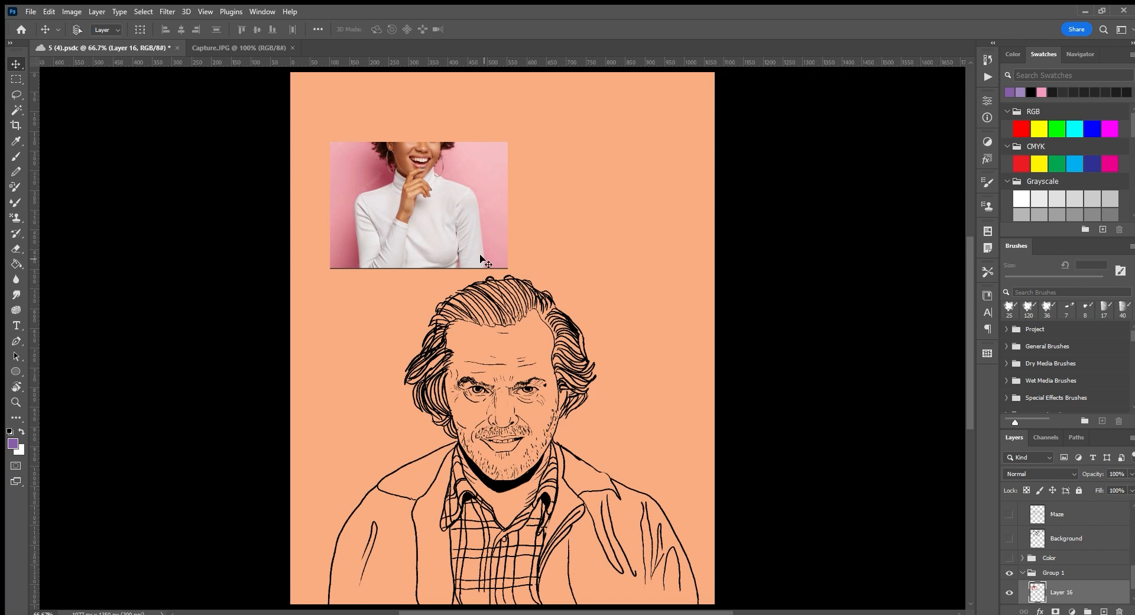
{"action": "key", "text": "ctrl+t"}
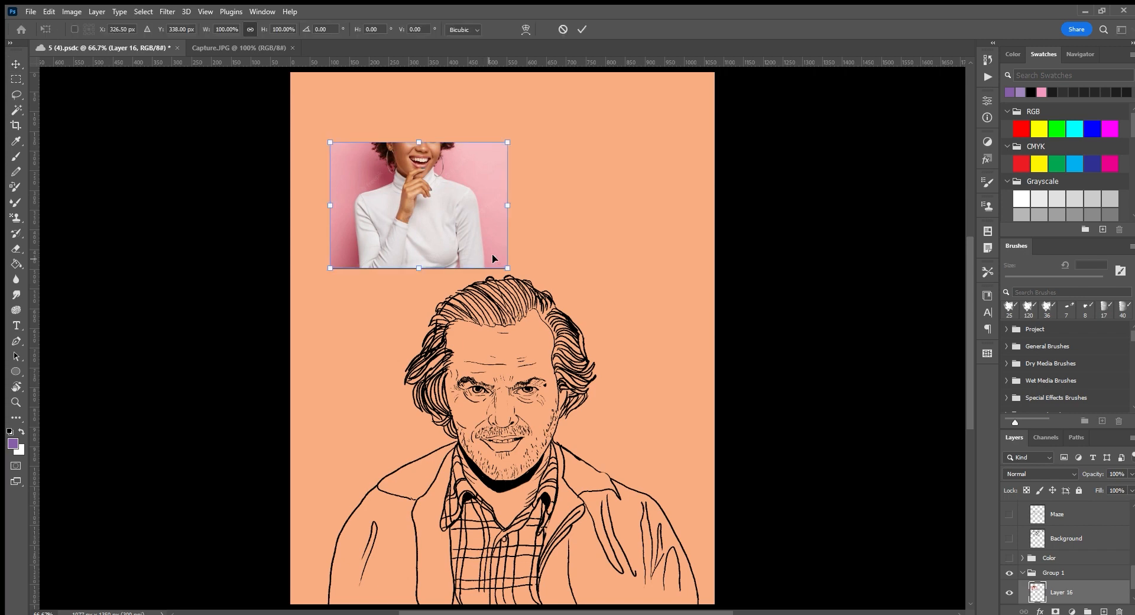
{"action": "left_click_drag", "start_coordinate": [506, 269], "coordinate": [600, 332]}
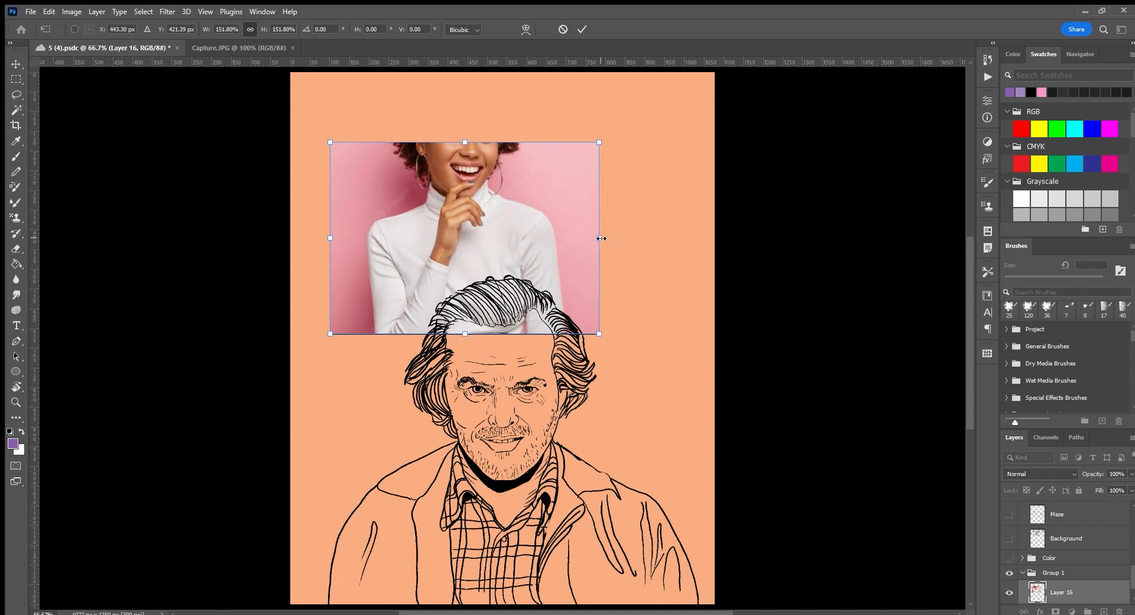
{"action": "left_click_drag", "start_coordinate": [600, 238], "coordinate": [638, 231]}
{"action": "left_click_drag", "start_coordinate": [569, 207], "coordinate": [433, 207]}
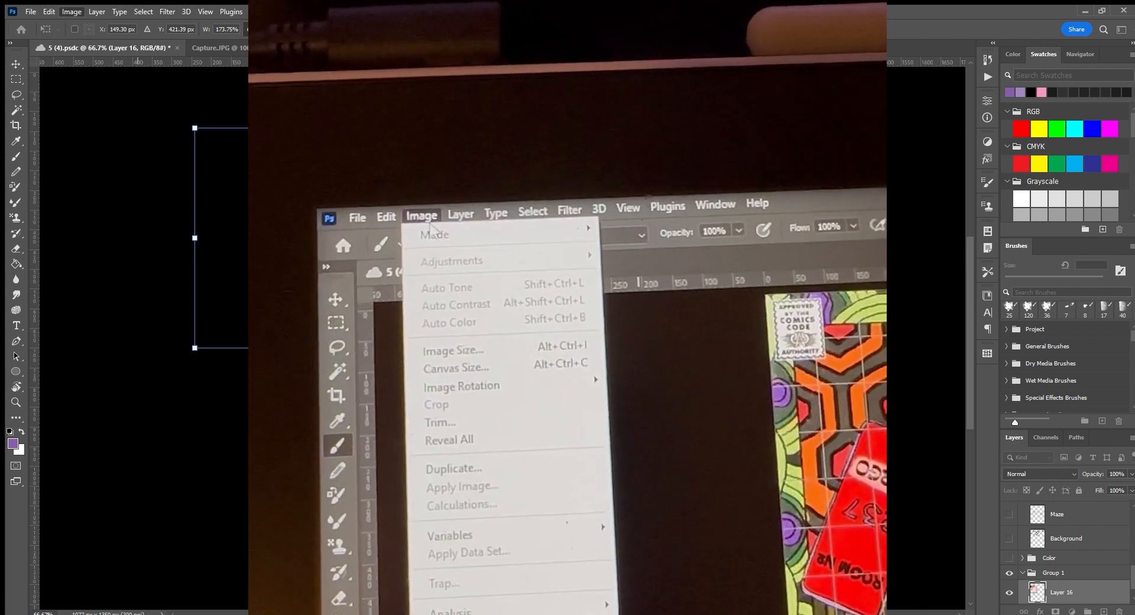
{"action": "key", "text": "Return"}
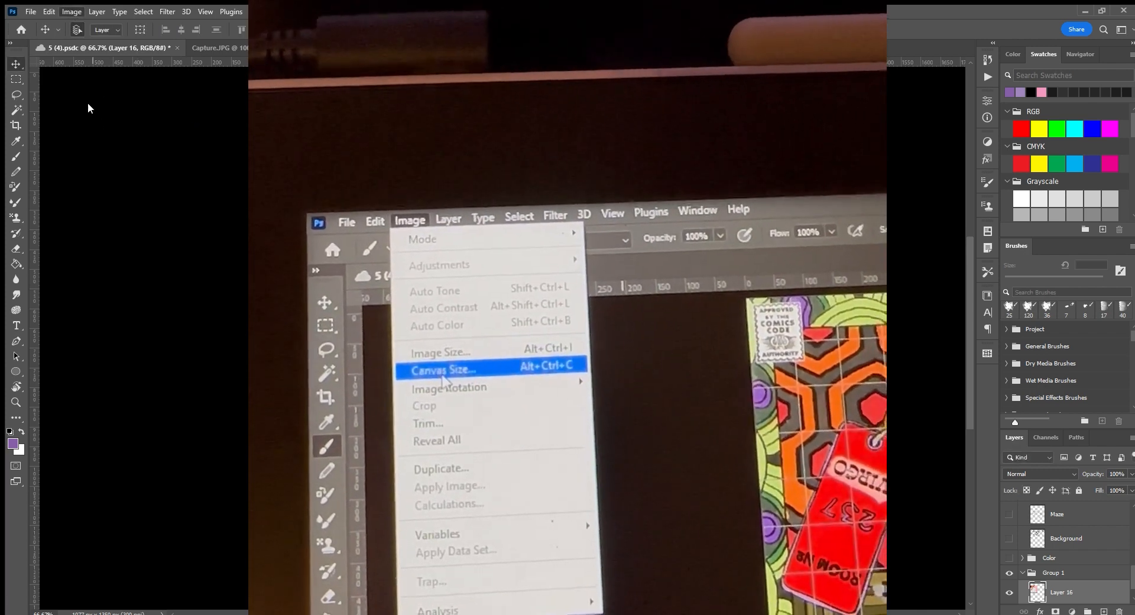
Widen the canvas to 2000 px, adding the extra space to the left of the artwork.
{"action": "left_click", "coordinate": [88, 104]}
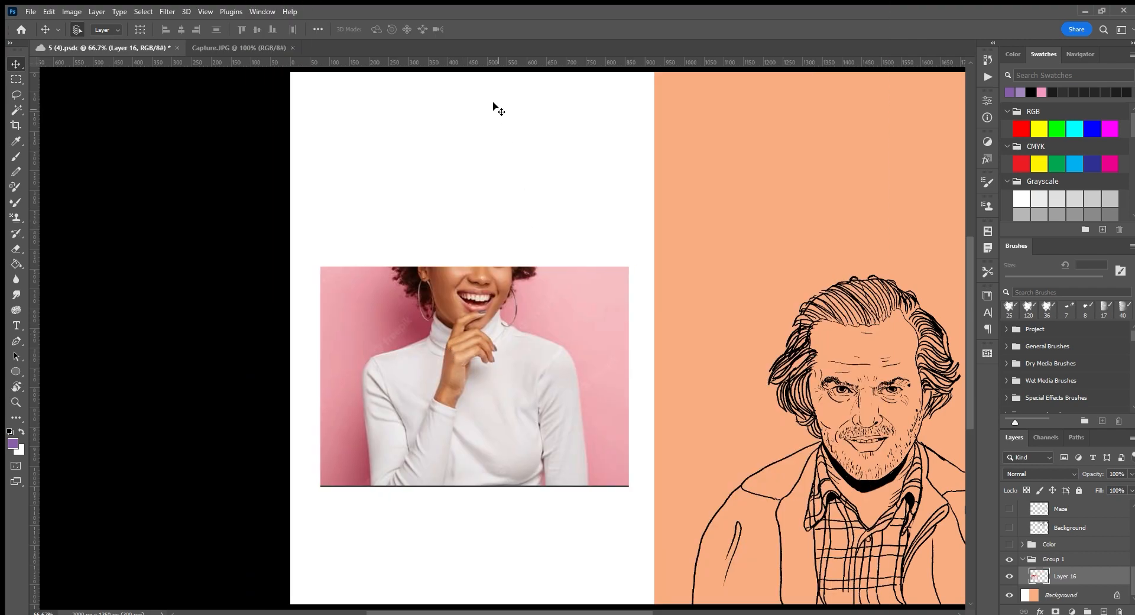
Place two horizontal guides across the pasted photo, one at the mouth and one at the collar.
{"action": "left_click_drag", "start_coordinate": [504, 63], "coordinate": [518, 287]}
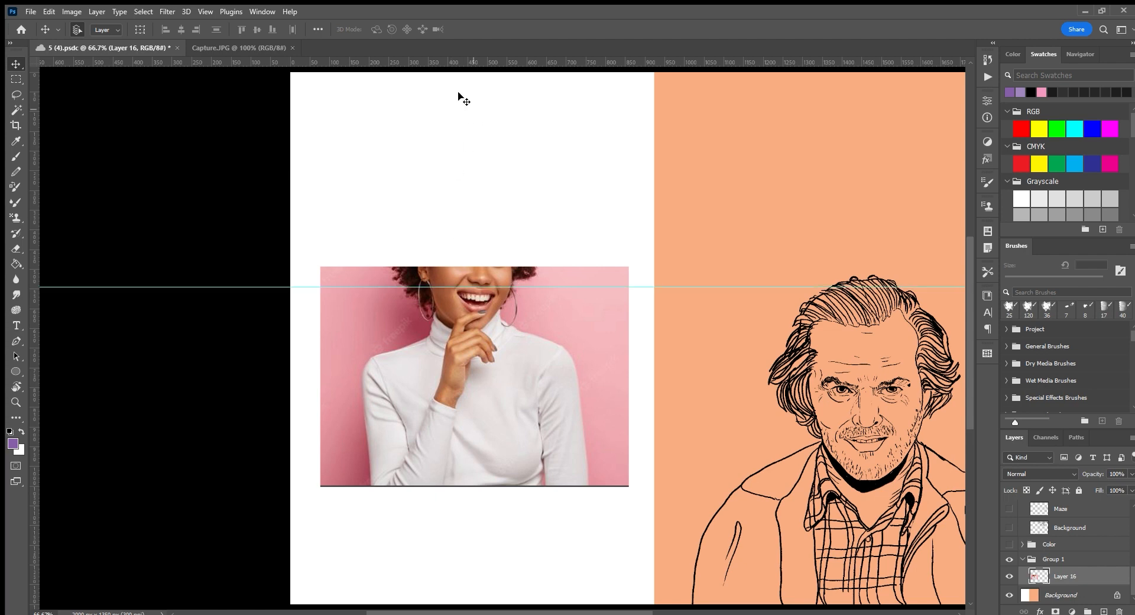
{"action": "left_click_drag", "start_coordinate": [452, 52], "coordinate": [467, 153]}
{"action": "left_click_drag", "start_coordinate": [482, 72], "coordinate": [536, 331]}
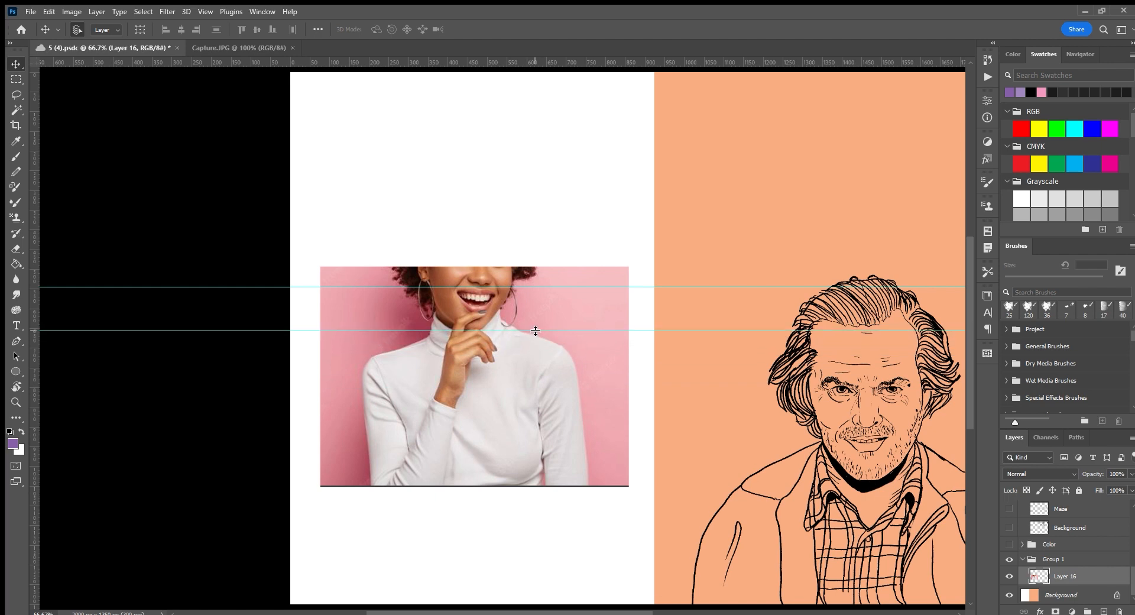
{"action": "left_click", "coordinate": [222, 254]}
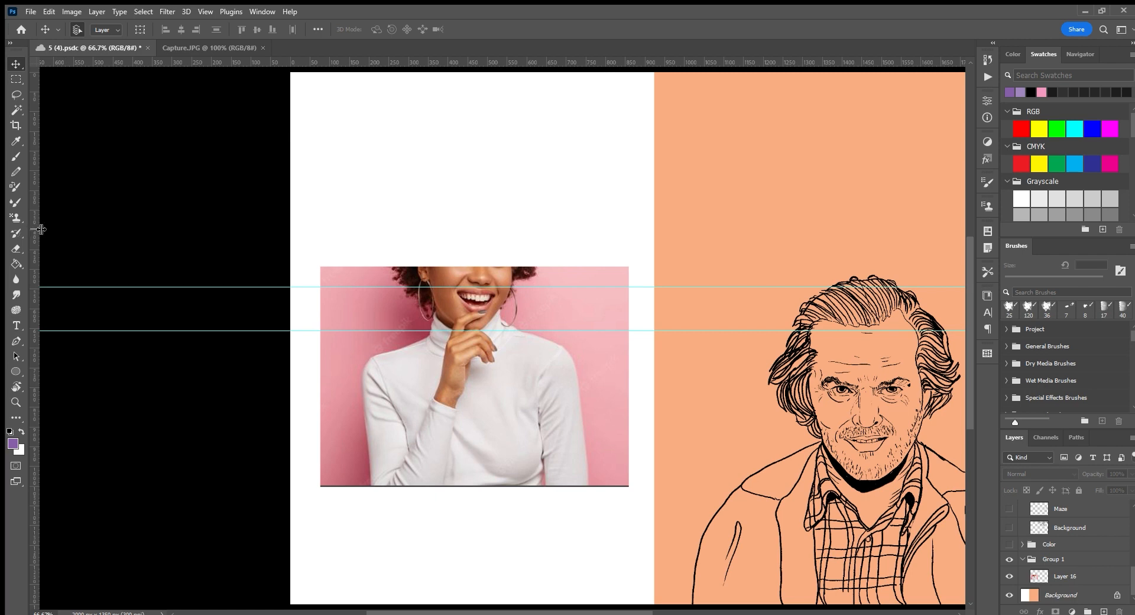
Remove both horizontal guides from the canvas.
{"action": "mouse_move", "coordinate": [41, 229]}
{"action": "left_mouse_down"}
{"action": "mouse_move", "coordinate": [489, 256]}
{"action": "mouse_move", "coordinate": [36, 220]}
{"action": "left_mouse_up"}
{"action": "left_click_drag", "start_coordinate": [91, 286], "coordinate": [95, 59]}
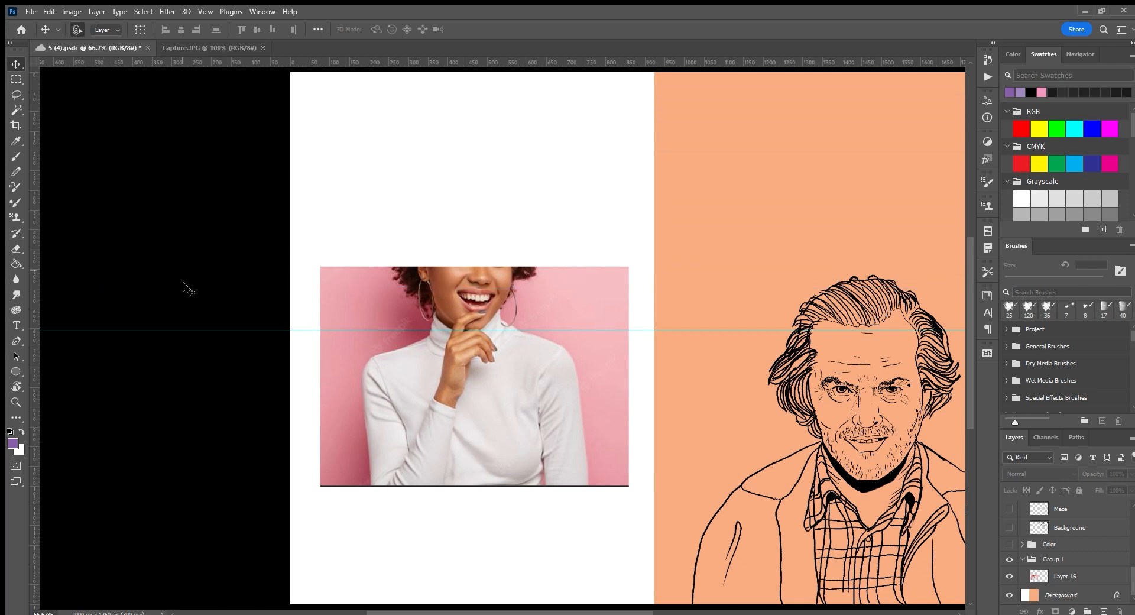
{"action": "left_click_drag", "start_coordinate": [198, 329], "coordinate": [255, 54]}
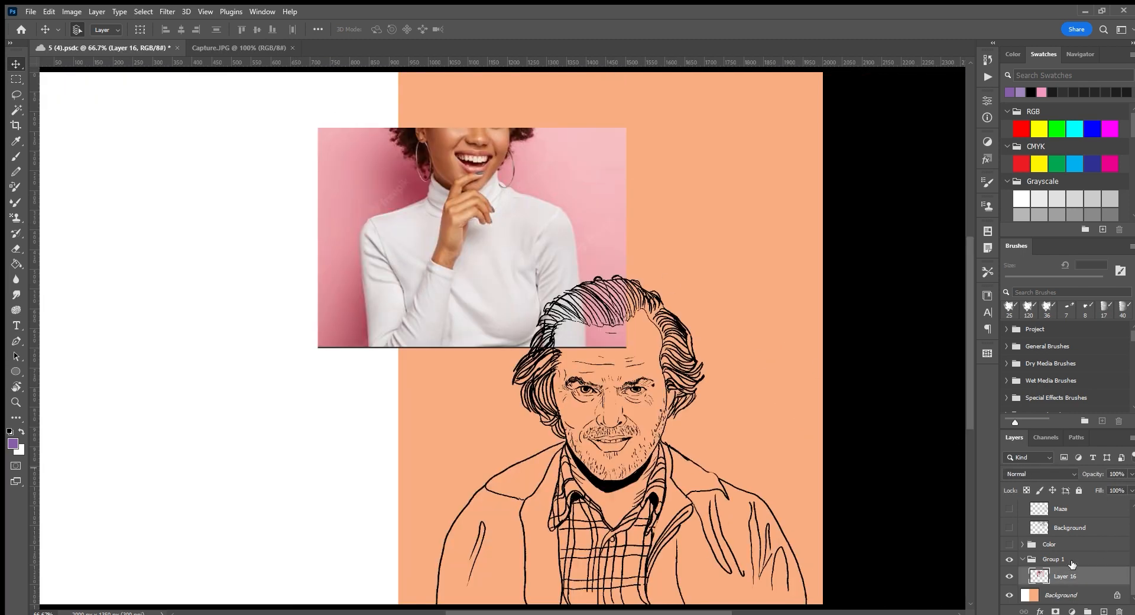
Delete the new group together with the photo layer inside it.
{"action": "left_click", "coordinate": [1074, 560]}
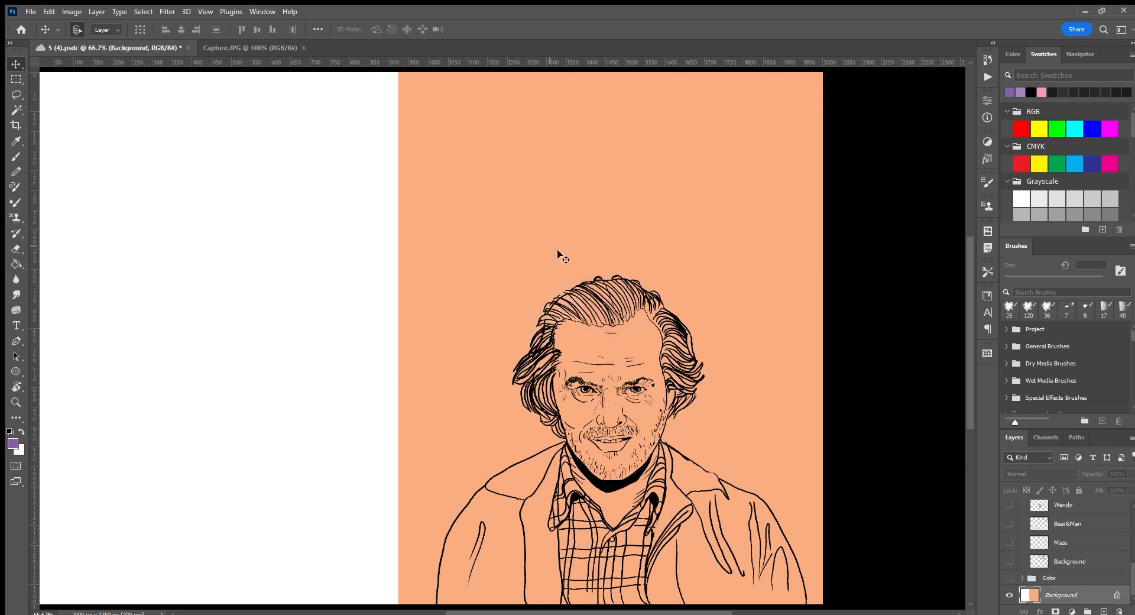
{"action": "key", "text": "Delete"}
Undo the group deletion, the canvas widening, and the insertion of the photo and its group.
{"action": "left_click", "coordinate": [897, 231]}
{"action": "key", "text": "ctrl+g"}
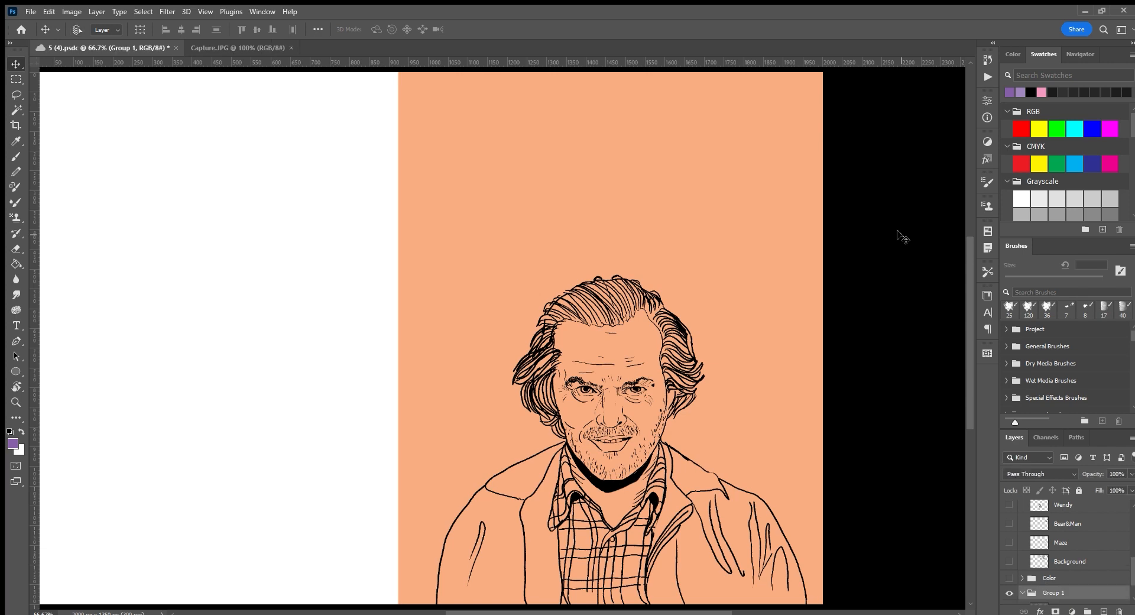
{"action": "key", "text": "ctrl+v"}
{"action": "key", "text": "ctrl+z"}
{"action": "key", "text": "ctrl+z"}
{"action": "key", "text": "ctrl+z"}
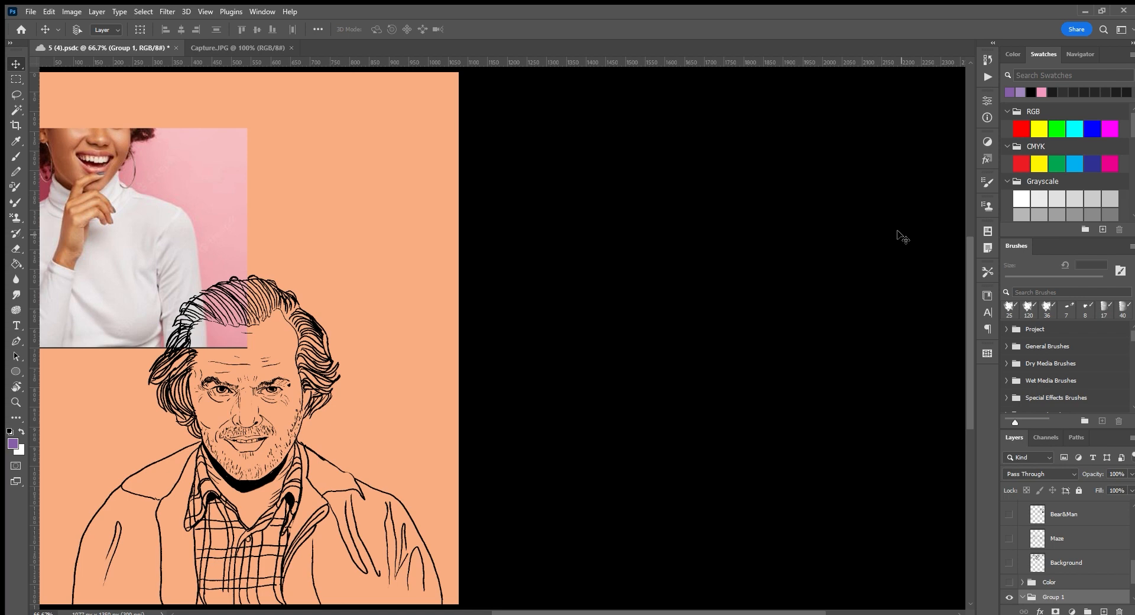
{"action": "key", "text": "ctrl"}
{"action": "key", "text": "ctrl+z"}
{"action": "key", "text": "ctrl+z"}
{"action": "key", "text": "ctrl+z"}
{"action": "scroll", "coordinate": [375, 358], "scroll_direction": "right", "scroll_amount": 3}
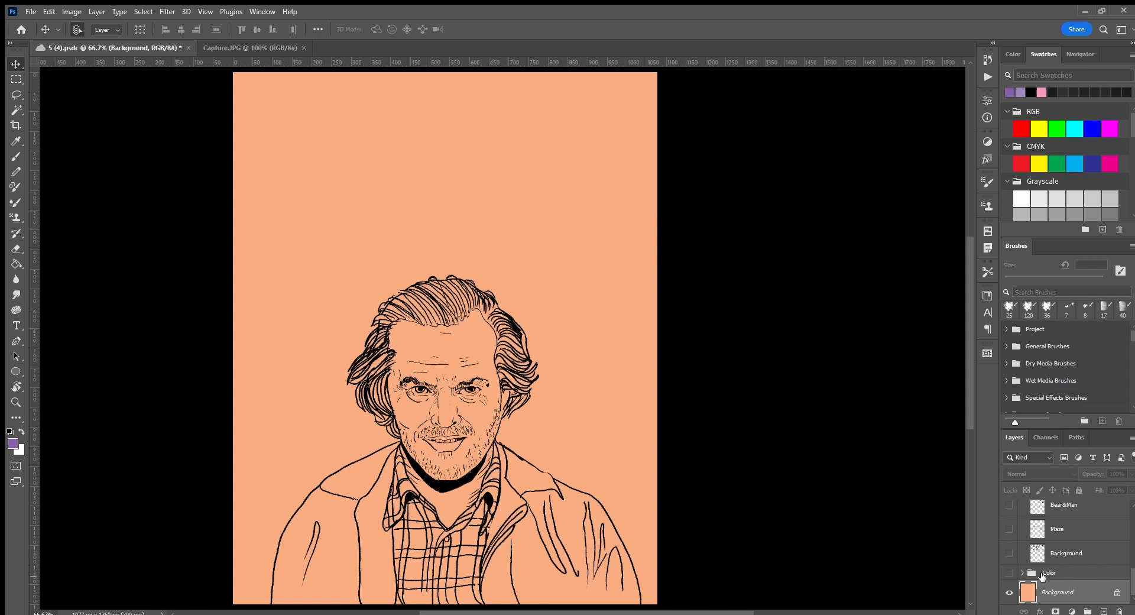
Show every layer in the Sketch group and collapse the group.
{"action": "scroll", "coordinate": [1042, 576], "scroll_direction": "up", "scroll_amount": 1}
{"action": "scroll", "coordinate": [1042, 576], "scroll_direction": "up", "scroll_amount": 2}
{"action": "scroll", "coordinate": [1043, 576], "scroll_direction": "up", "scroll_amount": 2}
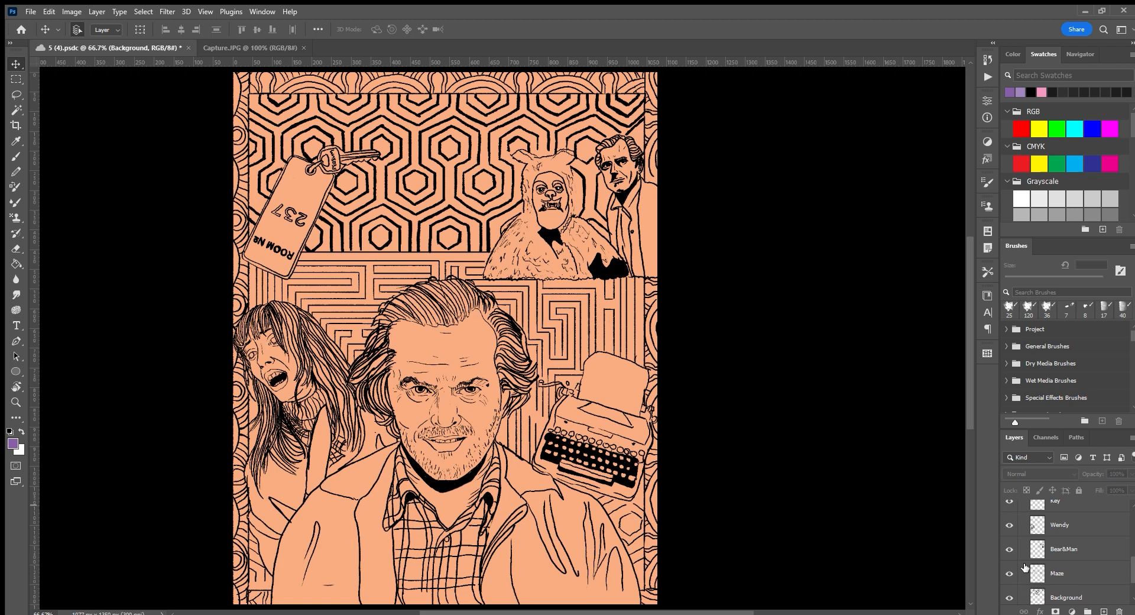
{"action": "scroll", "coordinate": [1024, 567], "scroll_direction": "up", "scroll_amount": 3}
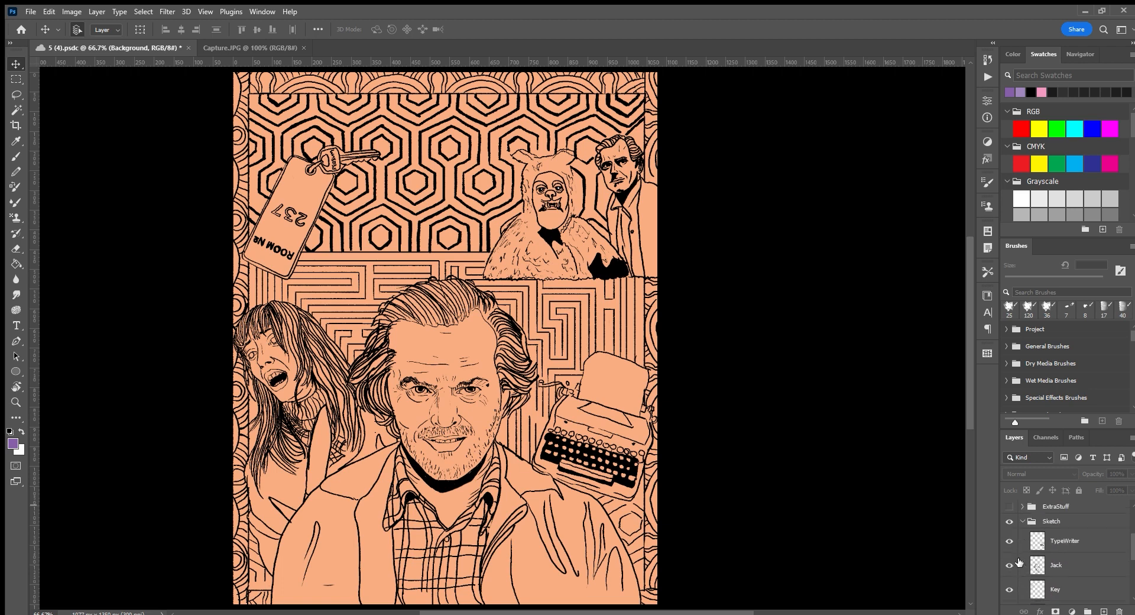
{"action": "left_click", "coordinate": [1021, 520]}
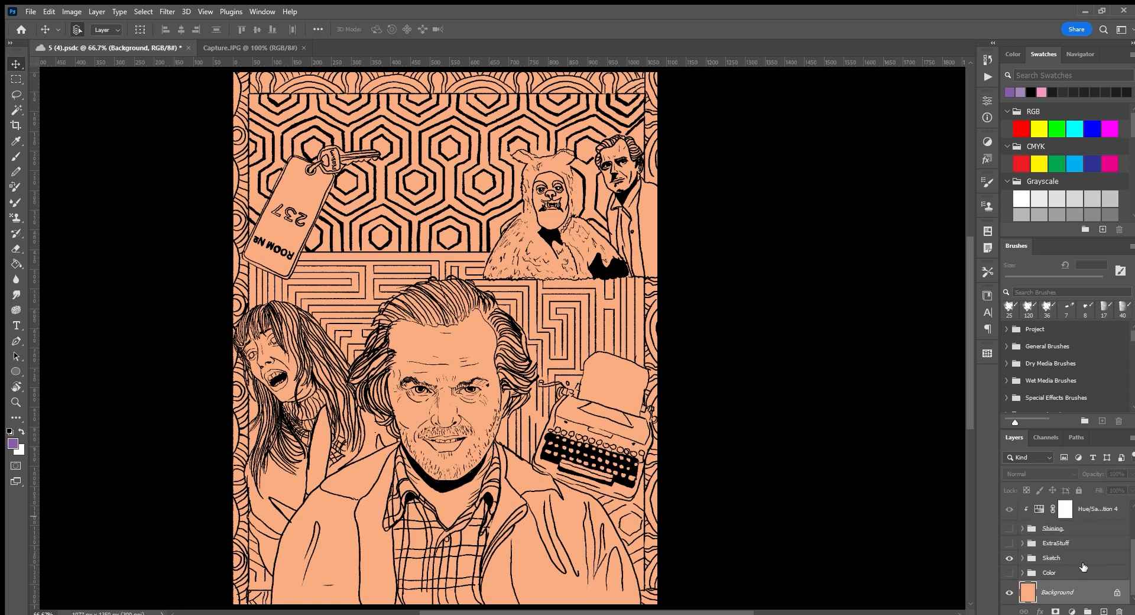
Show the Color group and expand it to reveal its layers.
{"action": "left_click", "coordinate": [1009, 572]}
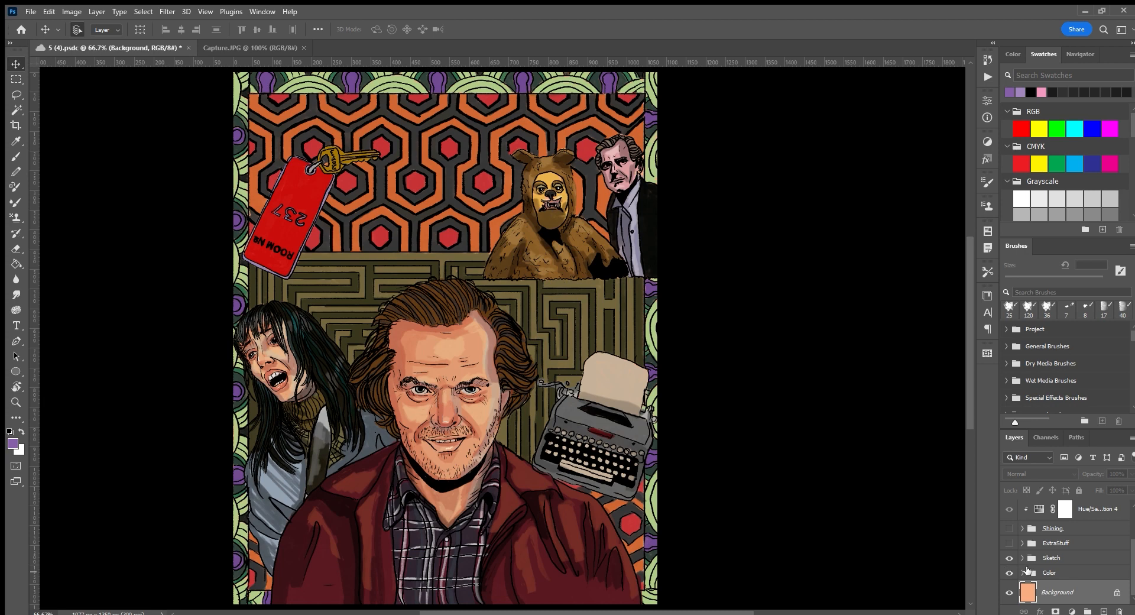
{"action": "left_click", "coordinate": [1024, 570]}
{"action": "scroll", "coordinate": [1024, 571], "scroll_direction": "down", "scroll_amount": 2}
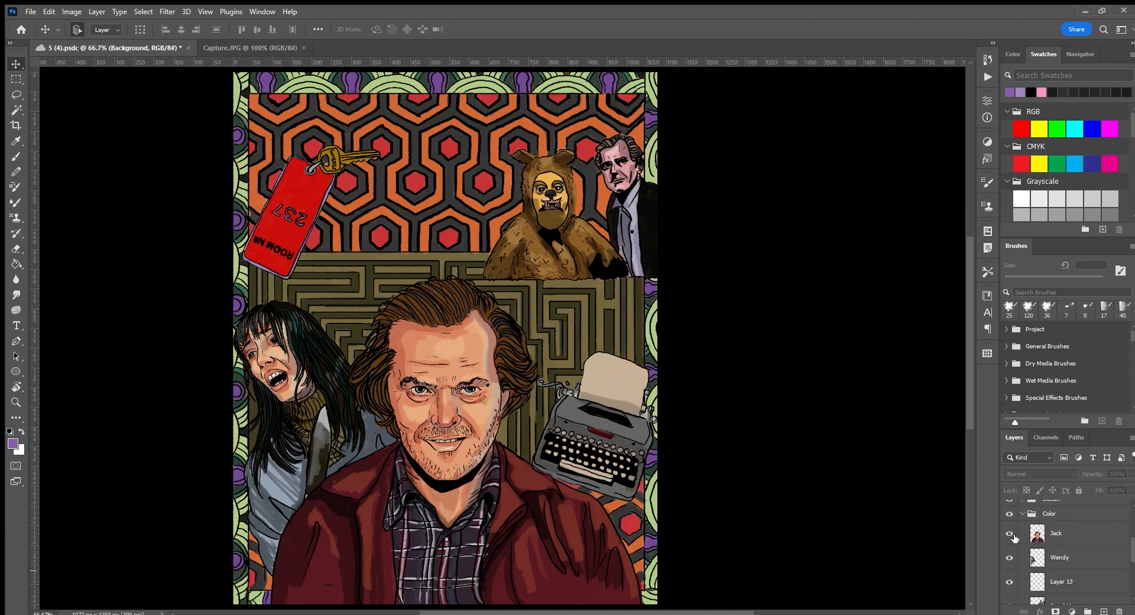
Hide and show again the Jack, Wendy and Bear&Man layers of the Color group, one at a time.
{"action": "left_click", "coordinate": [1009, 534]}
{"action": "left_click", "coordinate": [1009, 534]}
{"action": "left_click", "coordinate": [1010, 558]}
{"action": "left_click", "coordinate": [1009, 558]}
{"action": "scroll", "coordinate": [1012, 581], "scroll_direction": "down", "scroll_amount": 1}
{"action": "left_click", "coordinate": [1008, 588]}
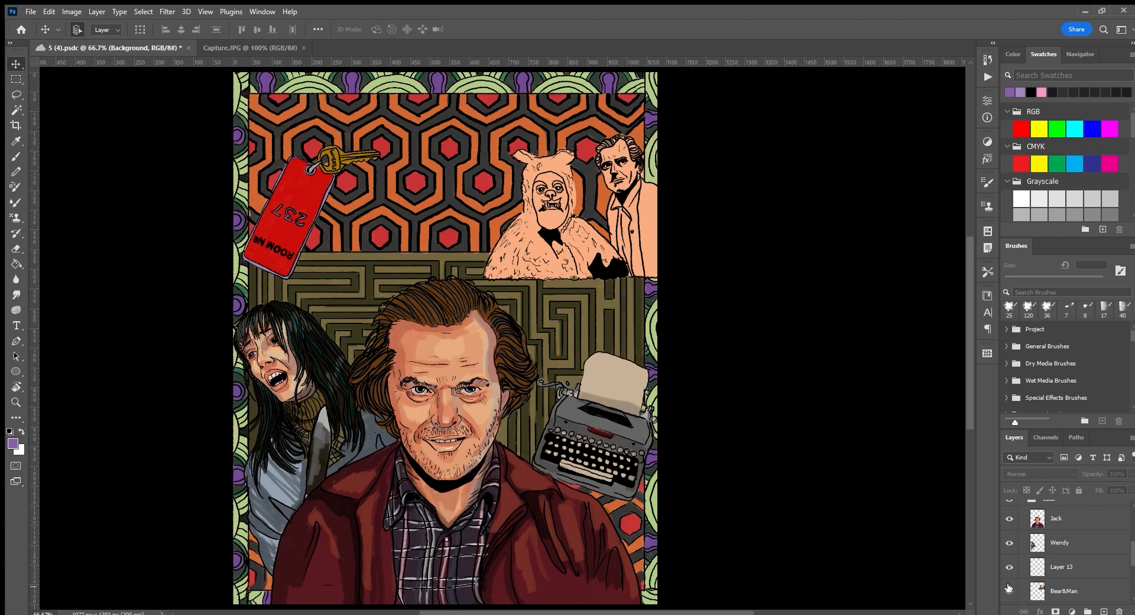
{"action": "left_click", "coordinate": [1009, 588]}
Hide and show again the KeyChain layer of the Color group, and hide its Type layer.
{"action": "scroll", "coordinate": [1009, 587], "scroll_direction": "down", "scroll_amount": 1}
{"action": "scroll", "coordinate": [1010, 586], "scroll_direction": "down", "scroll_amount": 1}
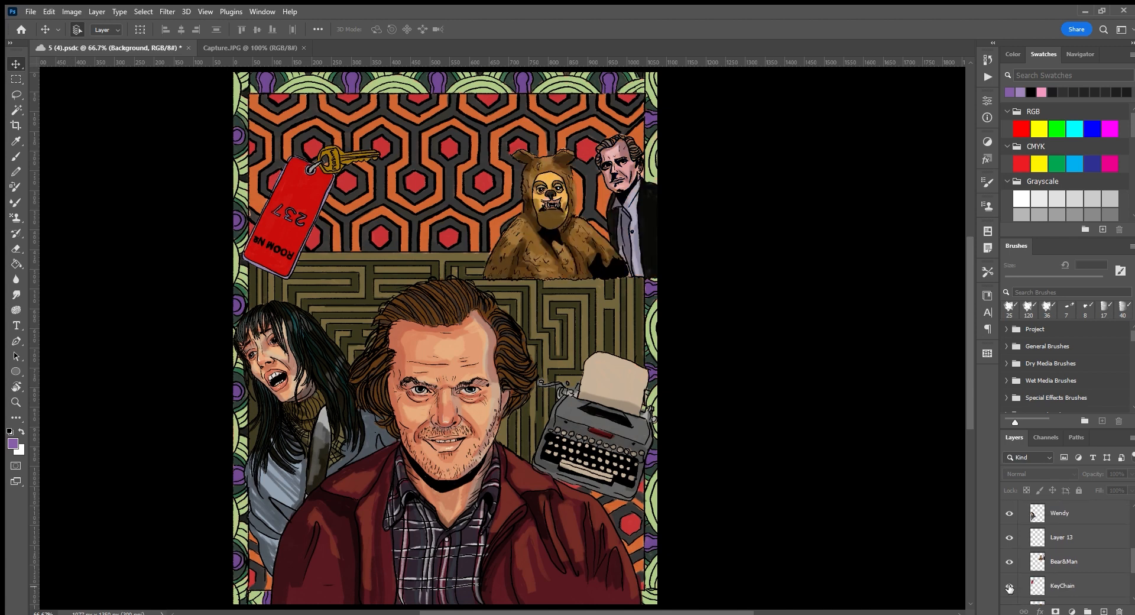
{"action": "left_click", "coordinate": [1010, 585]}
{"action": "left_click", "coordinate": [1010, 587]}
{"action": "scroll", "coordinate": [1010, 588], "scroll_direction": "down", "scroll_amount": 1}
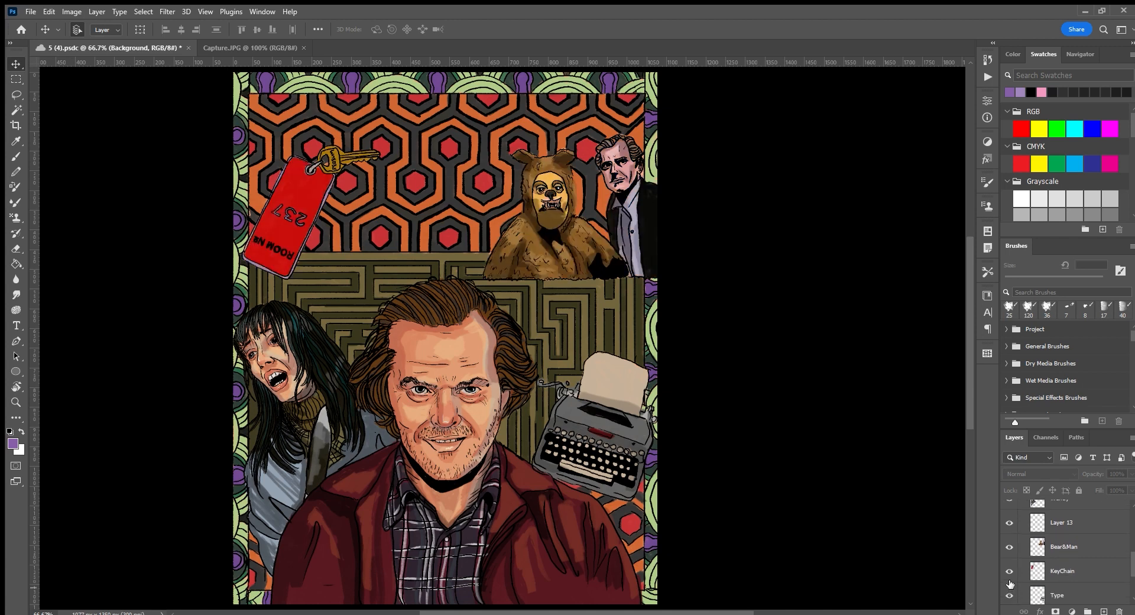
{"action": "scroll", "coordinate": [1009, 585], "scroll_direction": "down", "scroll_amount": 1}
{"action": "left_click", "coordinate": [1009, 586]}
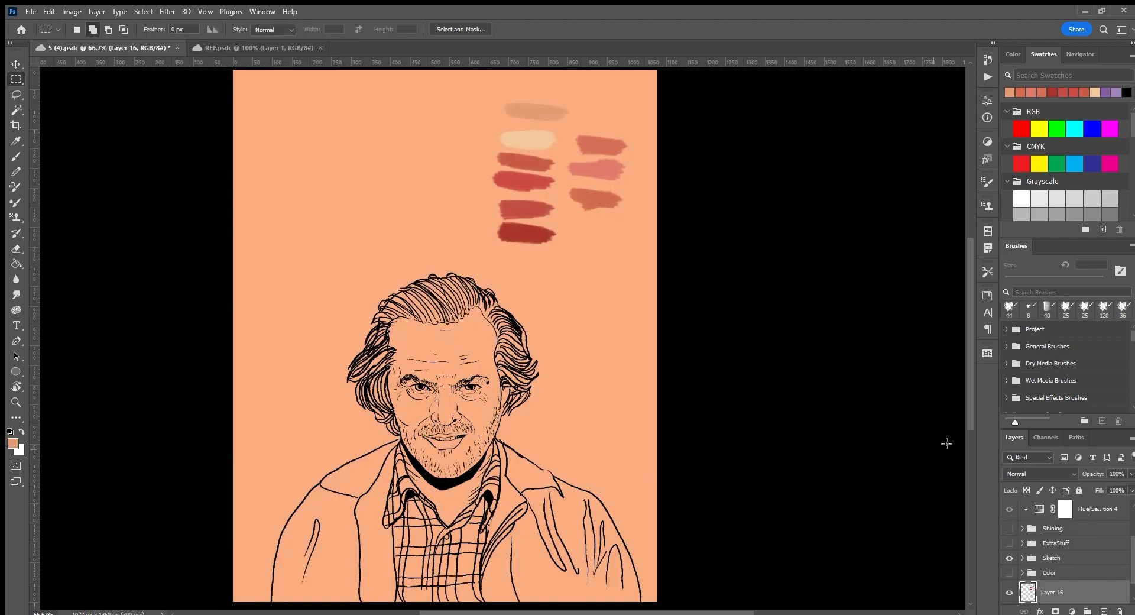
Select the Brush tool for painting on the layer above the Background.
{"action": "scroll", "coordinate": [770, 545], "scroll_direction": "up", "scroll_amount": 1}
{"action": "scroll", "coordinate": [770, 544], "scroll_direction": "down", "scroll_amount": 1}
{"action": "scroll", "coordinate": [966, 421], "scroll_direction": "up", "scroll_amount": 1}
{"action": "scroll", "coordinate": [966, 426], "scroll_direction": "down", "scroll_amount": 1}
{"action": "left_click", "coordinate": [15, 155]}
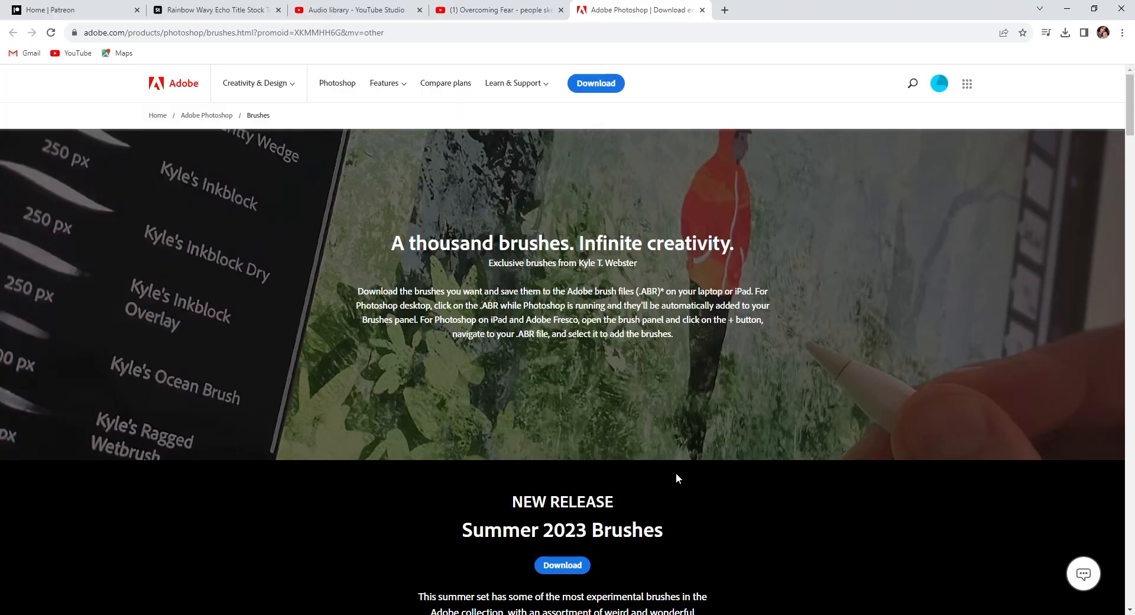
Switch to the browser and look through the brush packs on Adobe's Photoshop brushes page.
{"action": "scroll", "coordinate": [874, 494], "scroll_direction": "down", "scroll_amount": 5}
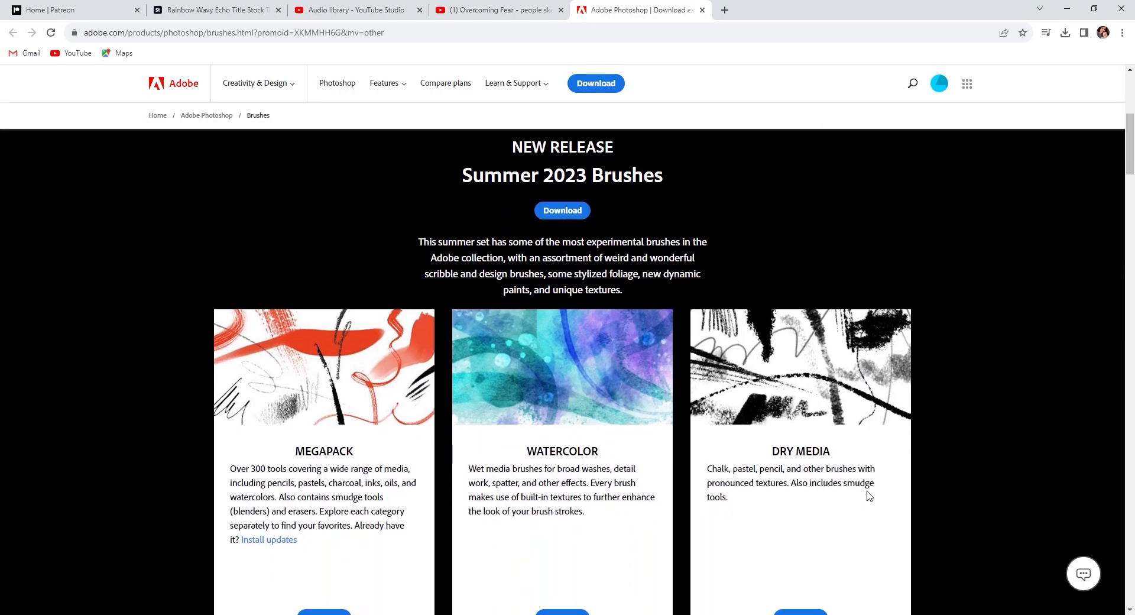
{"action": "scroll", "coordinate": [975, 452], "scroll_direction": "down", "scroll_amount": 7}
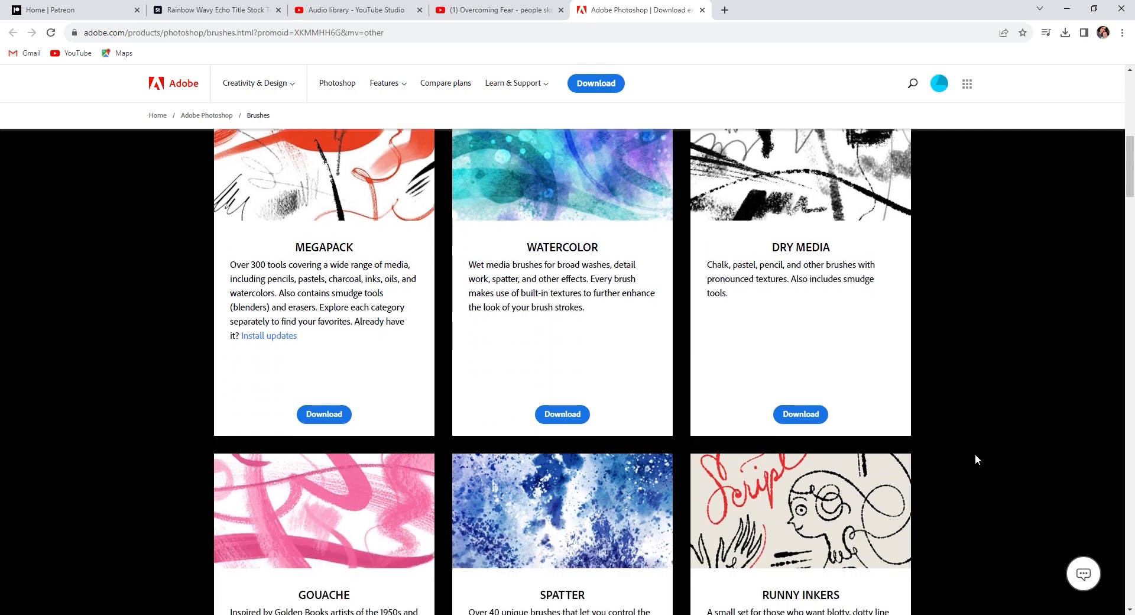
Examine the descriptions of Adobe's brush packs, from Megapack, Watercolor and Dry Media down to Copier, Concept and Art Markers.
{"action": "scroll", "coordinate": [974, 452], "scroll_direction": "down", "scroll_amount": 1}
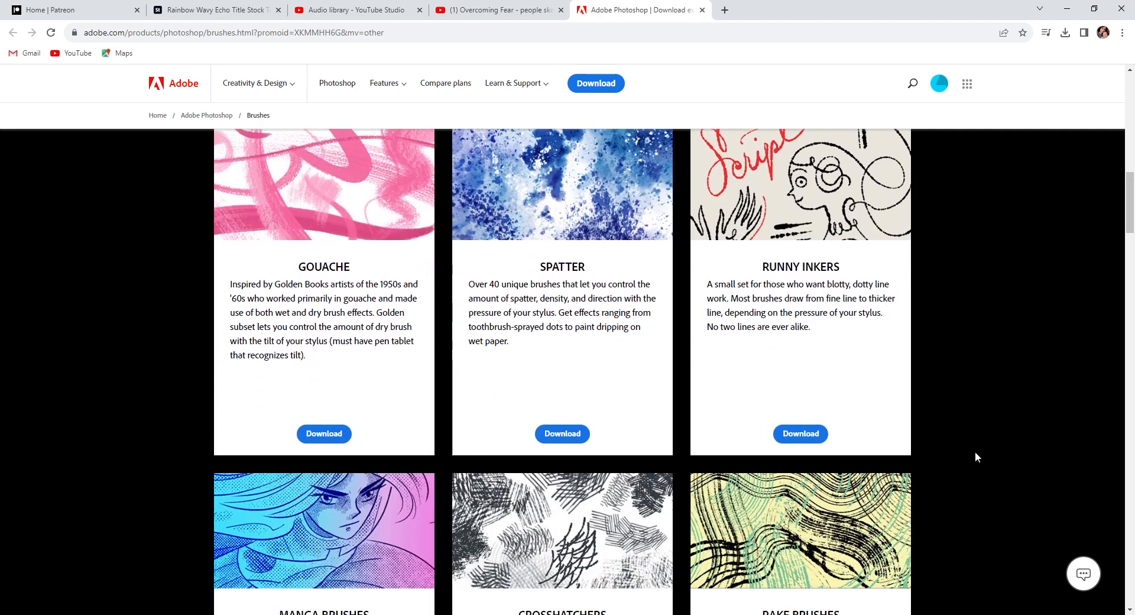
{"action": "scroll", "coordinate": [974, 451], "scroll_direction": "down", "scroll_amount": 4}
{"action": "scroll", "coordinate": [975, 451], "scroll_direction": "down", "scroll_amount": 3}
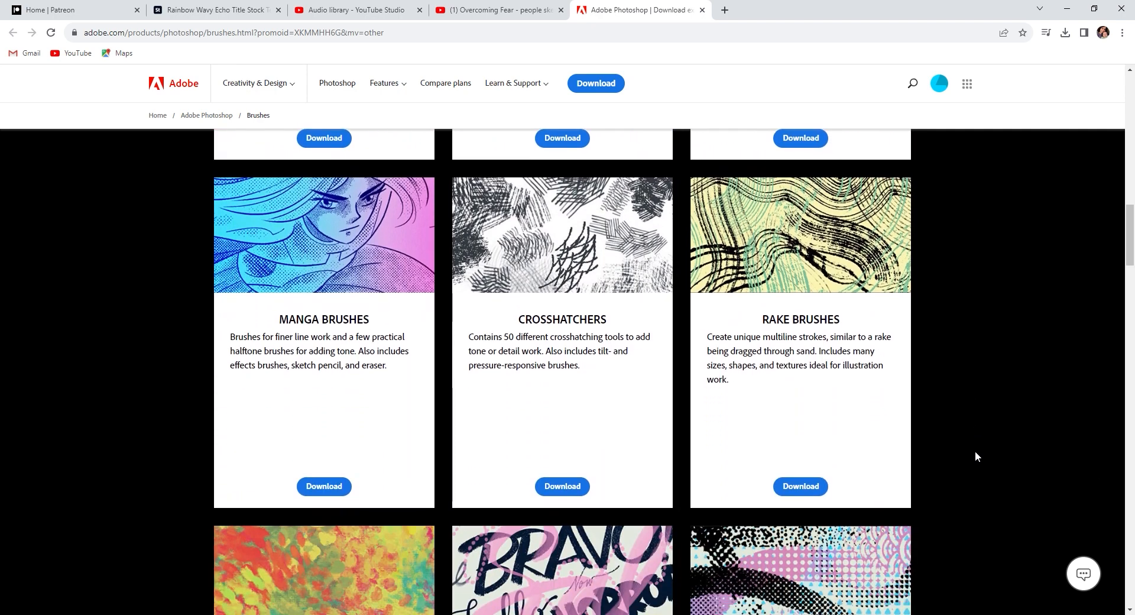
{"action": "scroll", "coordinate": [975, 451], "scroll_direction": "down", "scroll_amount": 3}
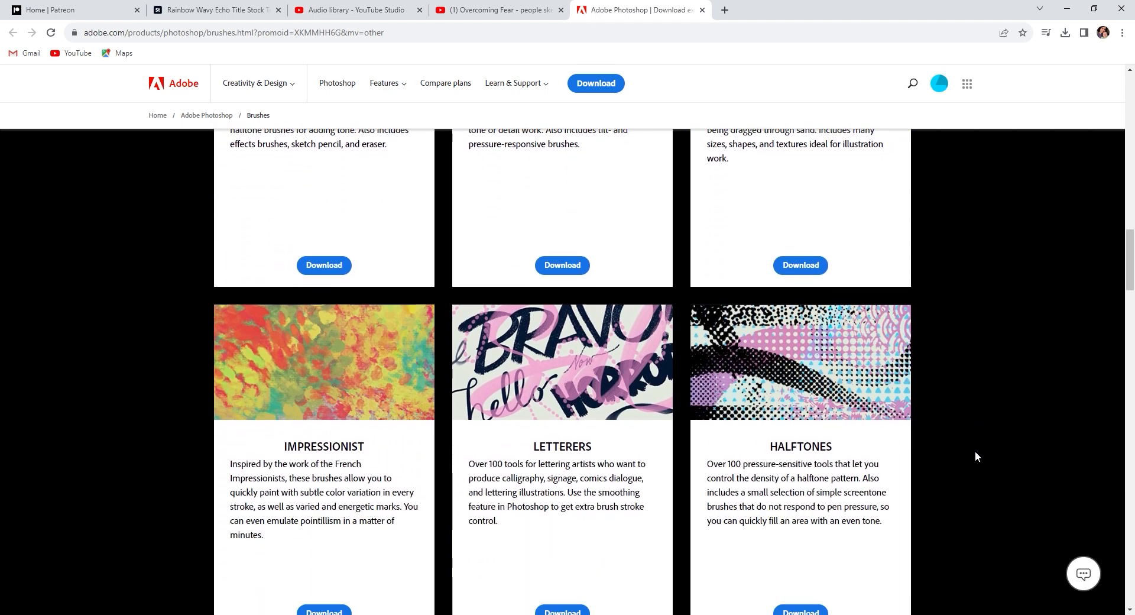
{"action": "scroll", "coordinate": [977, 444], "scroll_direction": "up", "scroll_amount": 16}
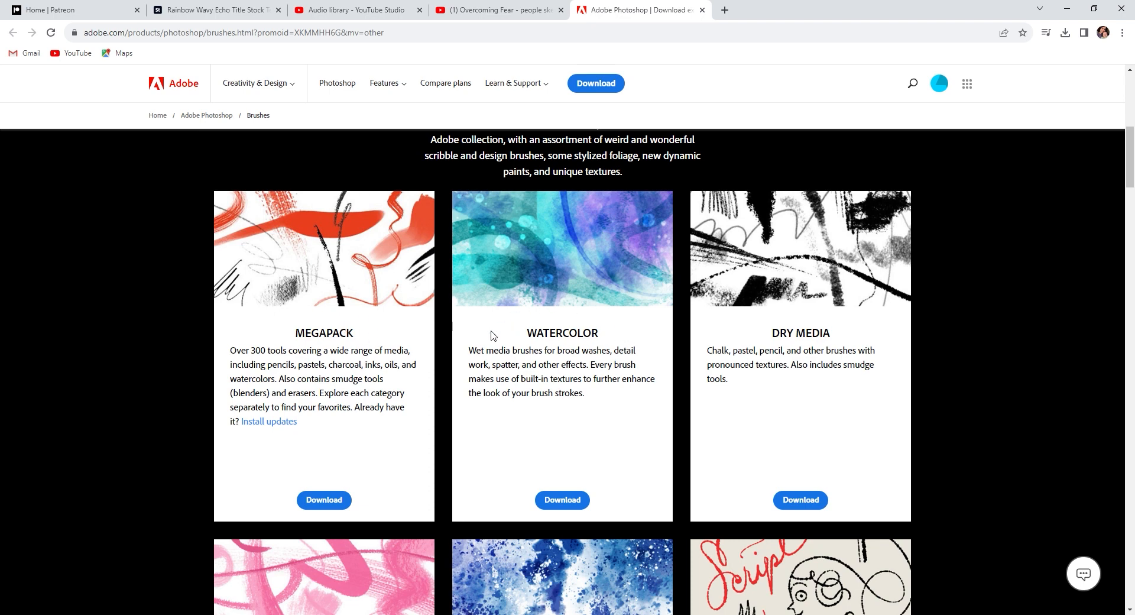
{"action": "scroll", "coordinate": [693, 335], "scroll_direction": "down", "scroll_amount": 3}
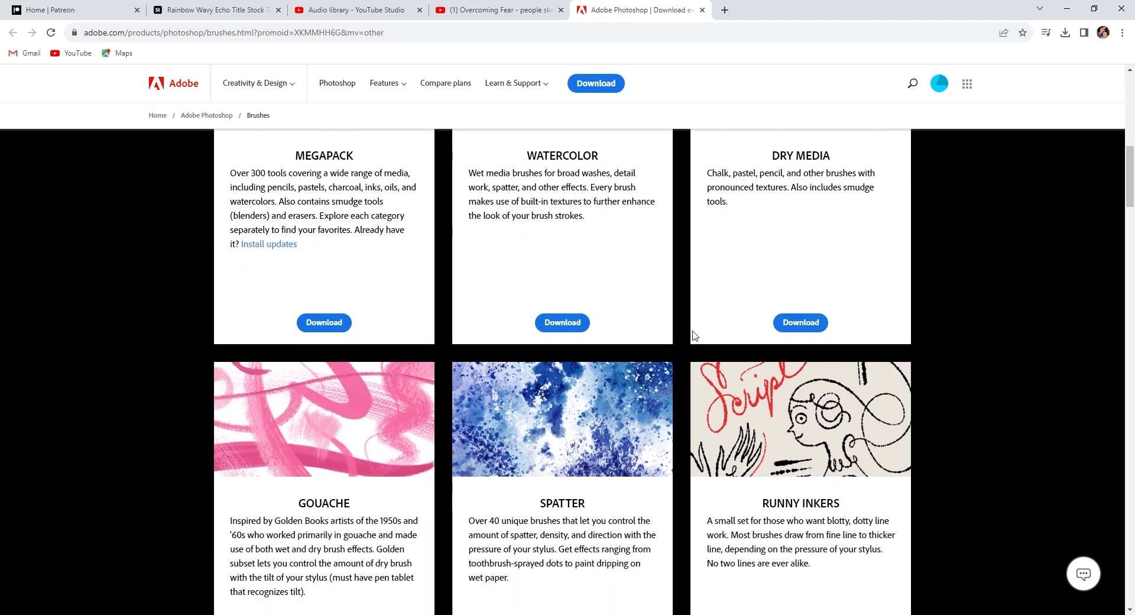
{"action": "scroll", "coordinate": [447, 380], "scroll_direction": "down", "scroll_amount": 1}
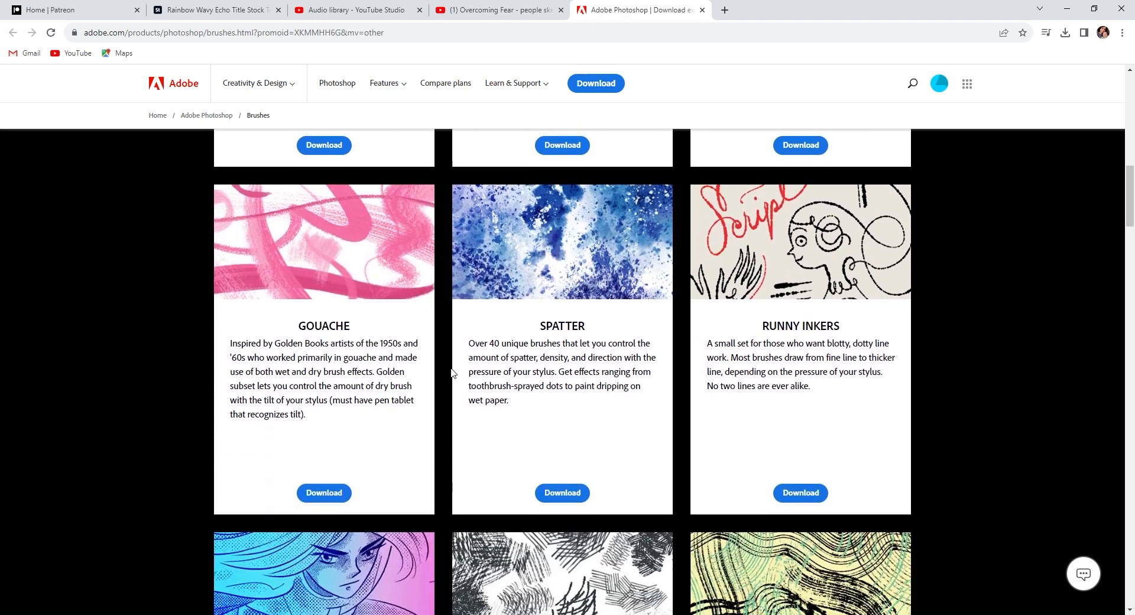
{"action": "scroll", "coordinate": [994, 405], "scroll_direction": "down", "scroll_amount": 3}
{"action": "scroll", "coordinate": [996, 406], "scroll_direction": "down", "scroll_amount": 4}
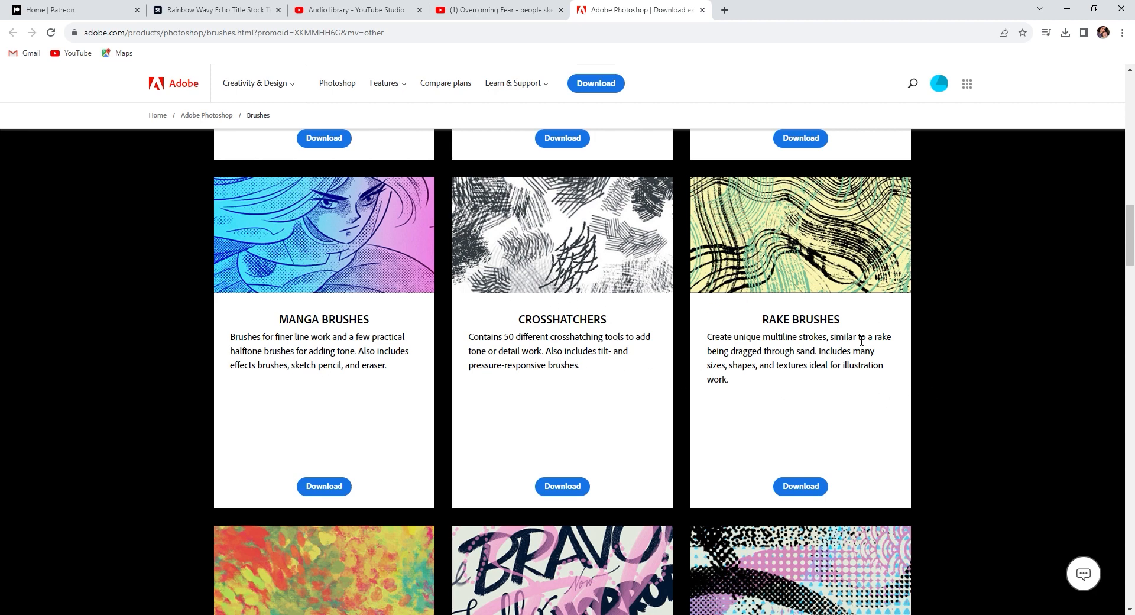
{"action": "scroll", "coordinate": [972, 390], "scroll_direction": "down", "scroll_amount": 5}
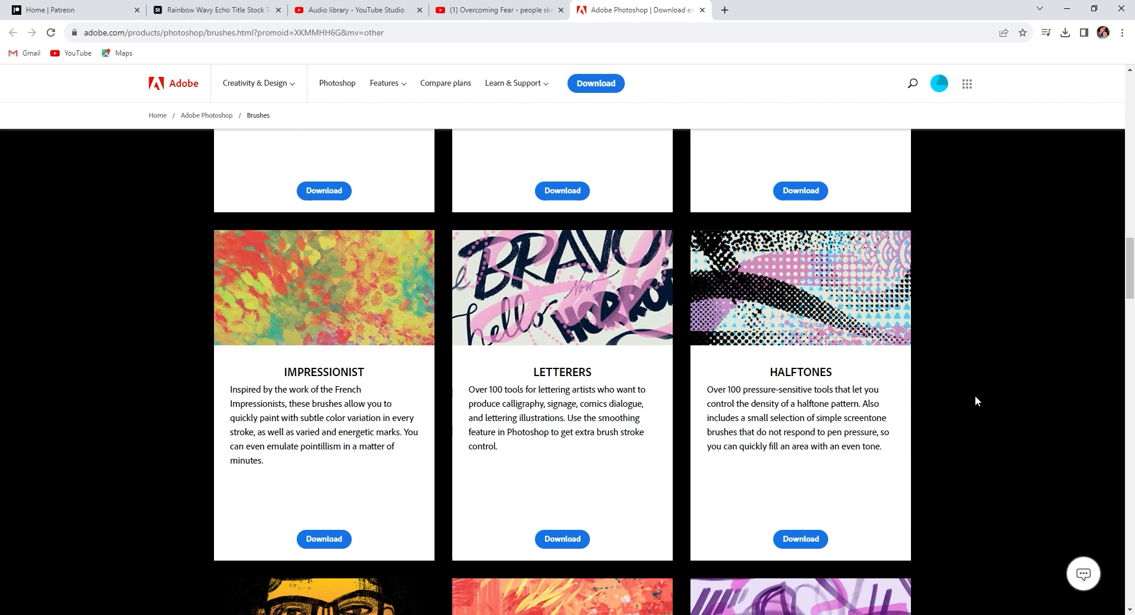
{"action": "scroll", "coordinate": [930, 418], "scroll_direction": "down", "scroll_amount": 3}
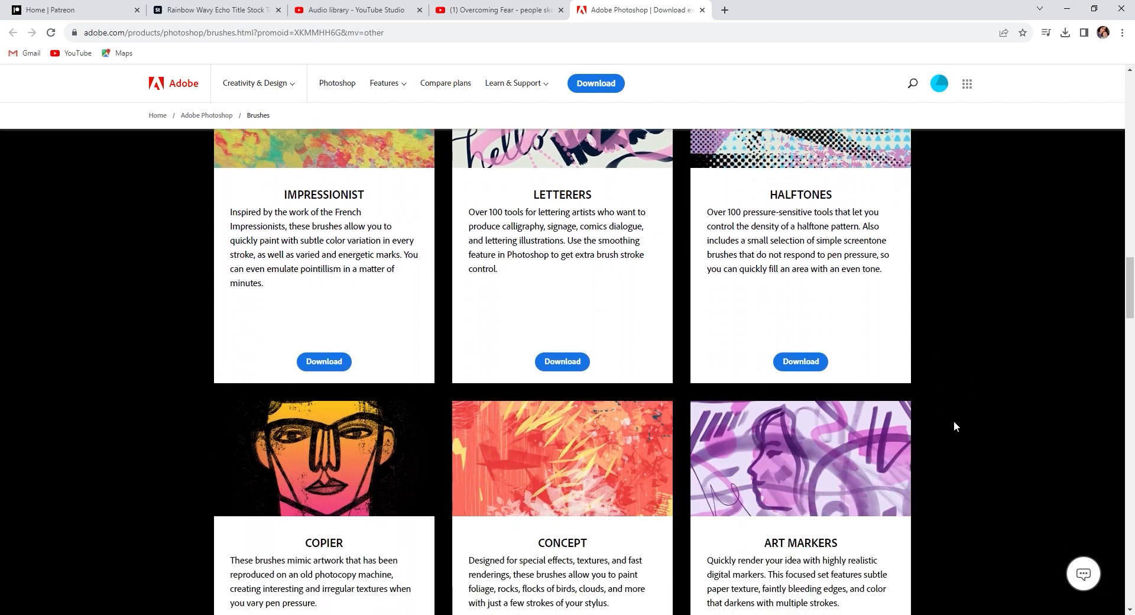
{"action": "scroll", "coordinate": [953, 425], "scroll_direction": "down", "scroll_amount": 3}
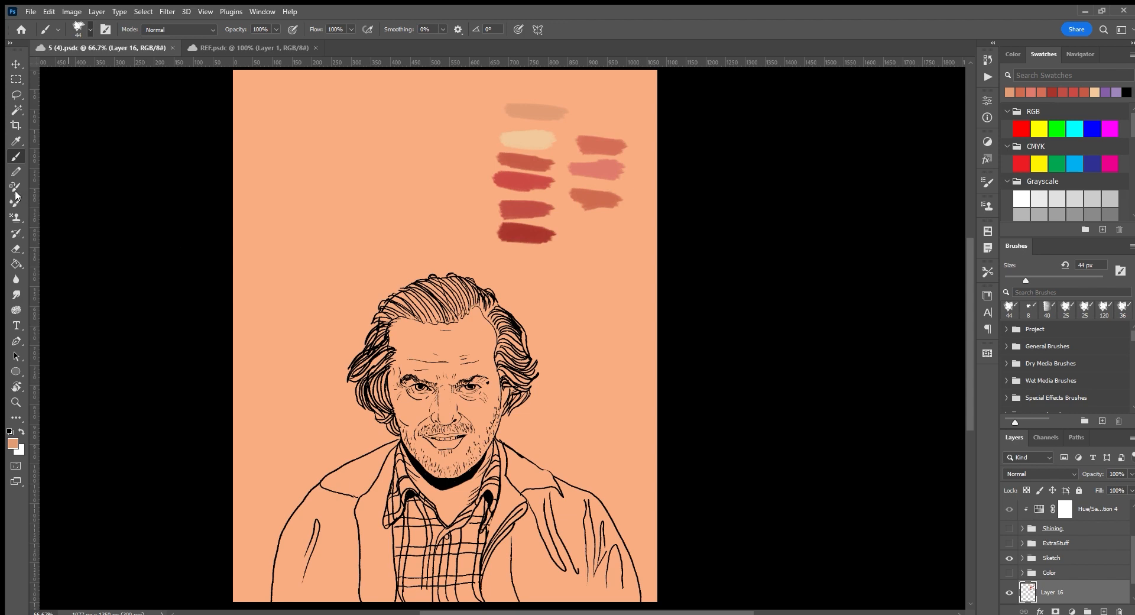
In Photoshop, hide the Color group and select the Brush tool for painting on Layer 16.
{"action": "scroll", "coordinate": [18, 199], "scroll_direction": "up", "scroll_amount": 1}
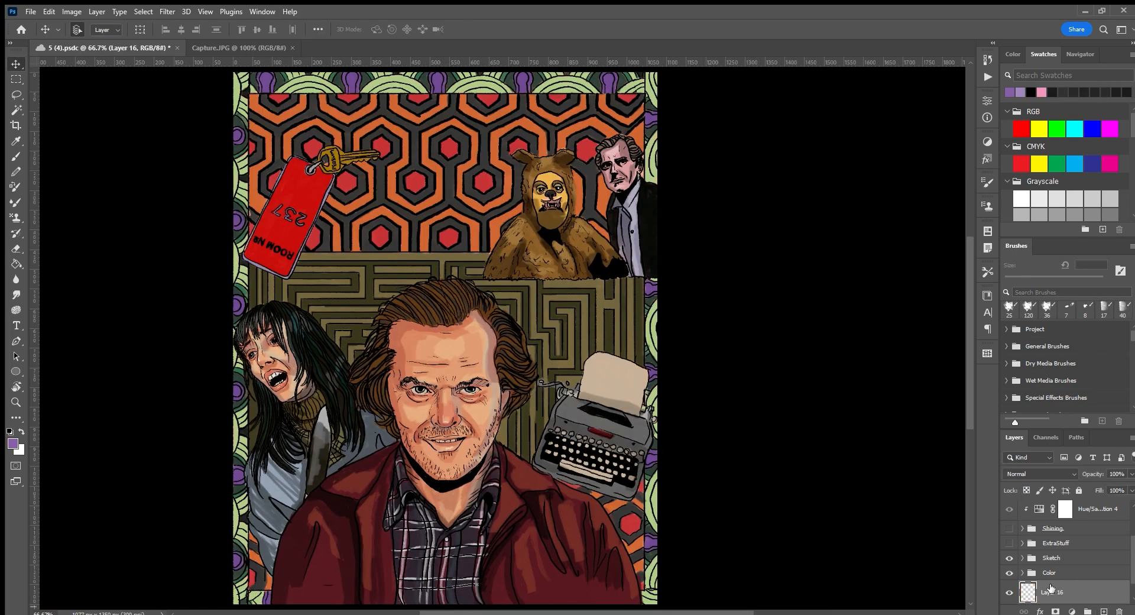
{"action": "left_click", "coordinate": [1009, 572]}
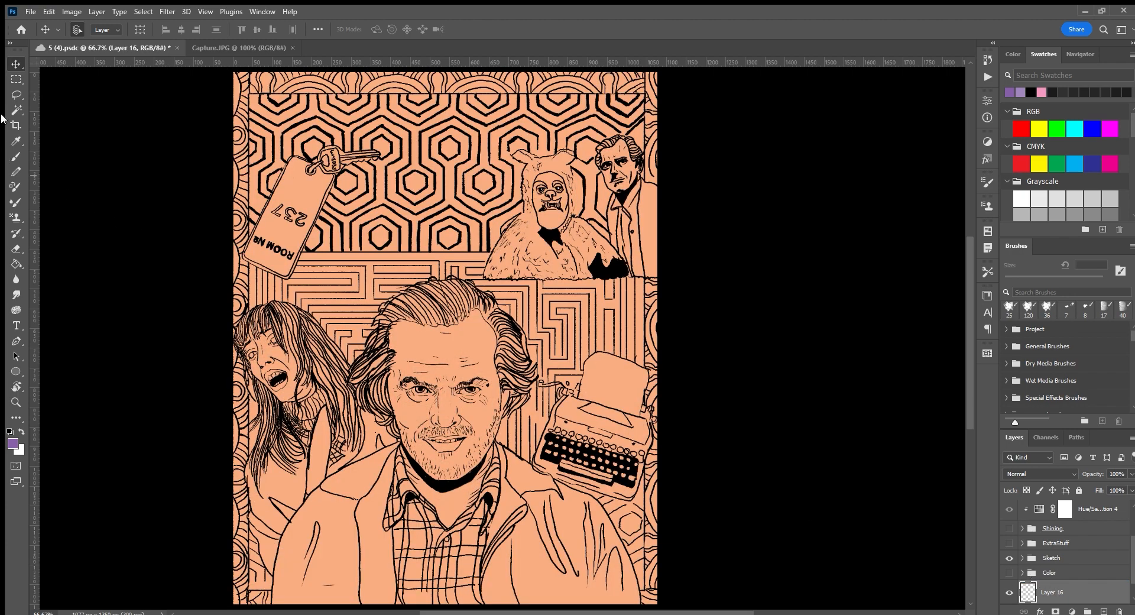
{"action": "left_click", "coordinate": [14, 155]}
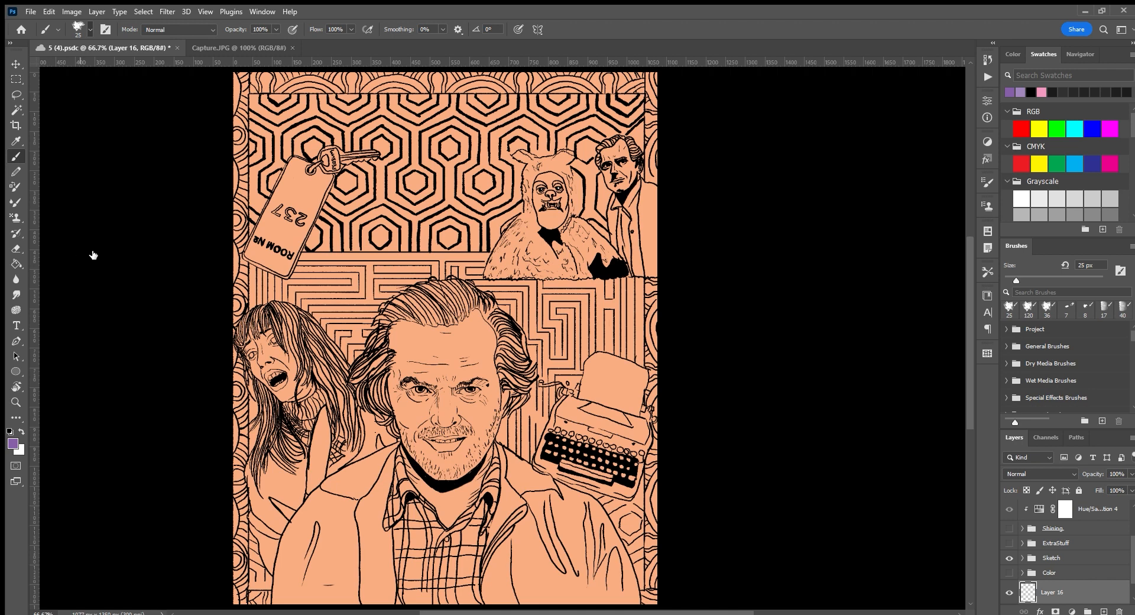
Switch to the 40 px brush in Darken mode, paint a purple test stroke across the lower hexagon pattern, and undo it.
{"action": "key", "text": "shift+alt+p"}
{"action": "key", "text": "5"}
{"action": "key", "text": "5"}
{"action": "mouse_move", "coordinate": [319, 288]}
{"action": "left_mouse_down"}
{"action": "mouse_move", "coordinate": [352, 291]}
{"action": "mouse_move", "coordinate": [419, 328]}
{"action": "mouse_move", "coordinate": [412, 373]}
{"action": "mouse_move", "coordinate": [428, 350]}
{"action": "mouse_move", "coordinate": [479, 374]}
{"action": "mouse_move", "coordinate": [498, 353]}
{"action": "left_mouse_up"}
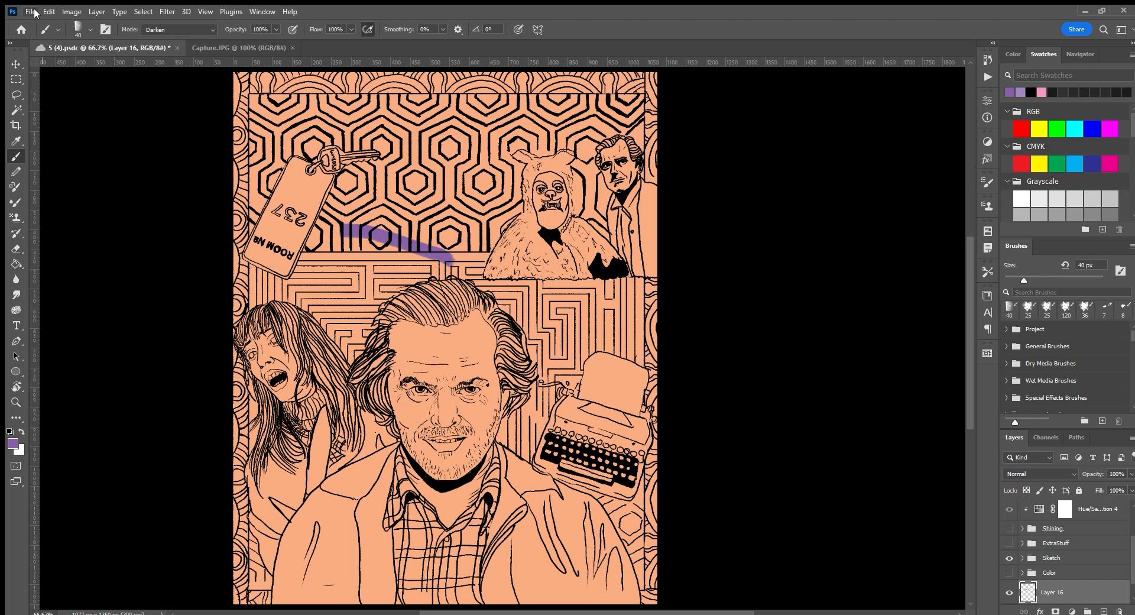
{"action": "key", "text": "ctrl+z"}
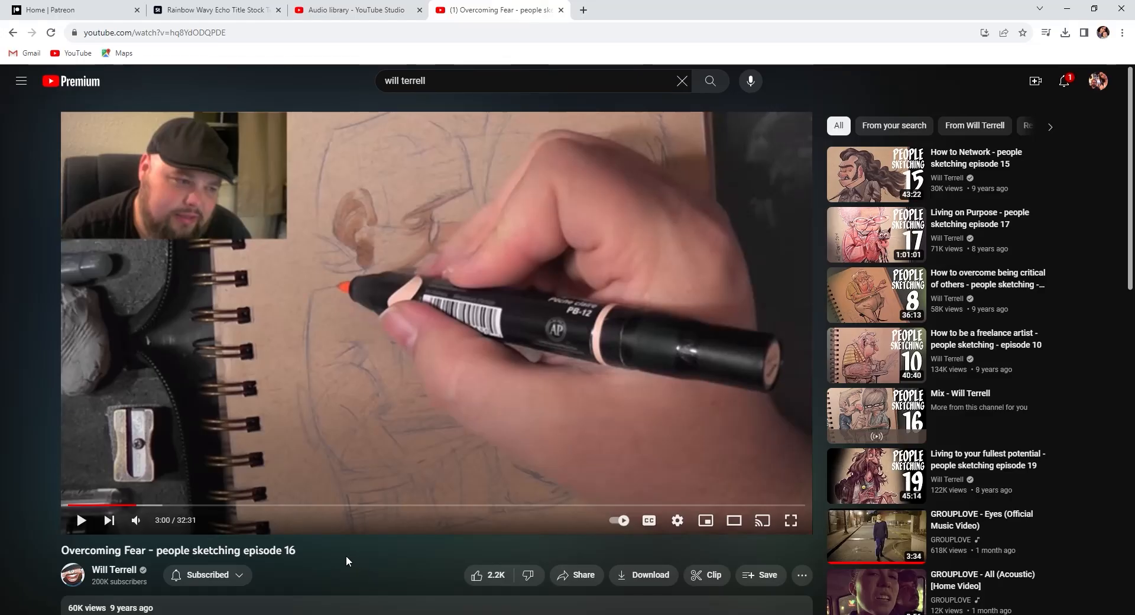
Play the YouTube video Overcoming Fear - people sketching episode 16 and skip ahead through the marker colouring stages to about 30:55.
{"action": "left_click", "coordinate": [82, 520]}
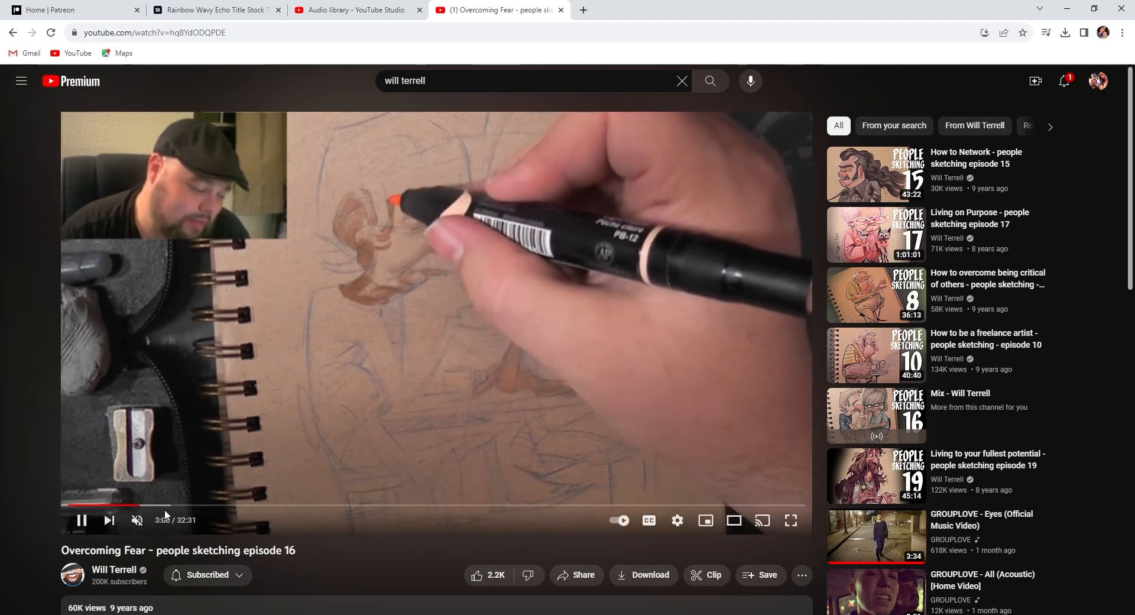
{"action": "left_click_drag", "start_coordinate": [165, 509], "coordinate": [168, 510]}
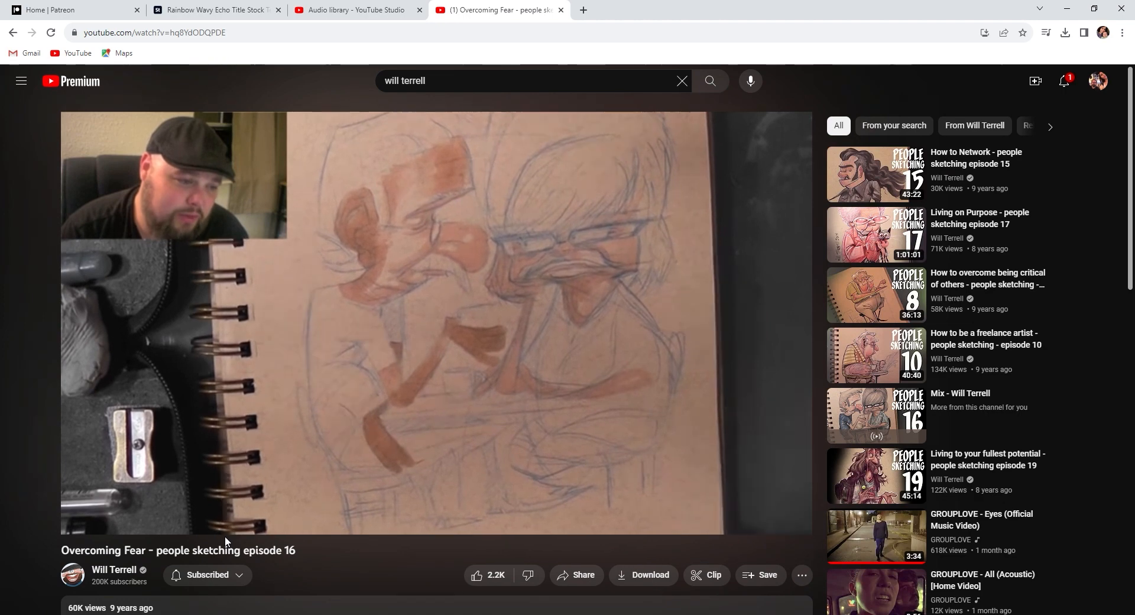
{"action": "mouse_move", "coordinate": [224, 533]}
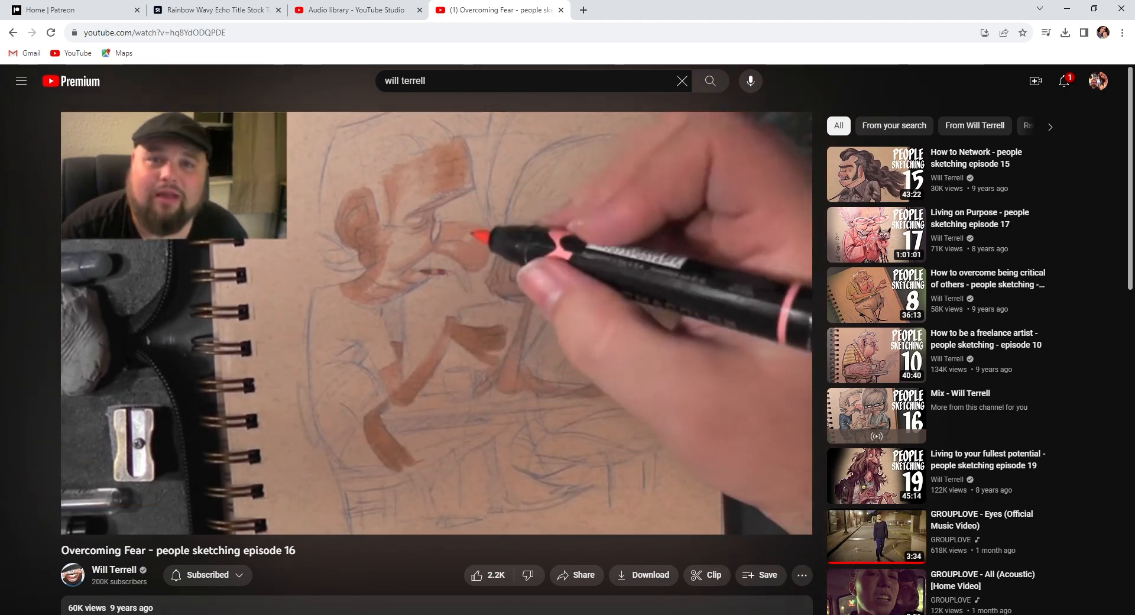
{"action": "left_click", "coordinate": [198, 505]}
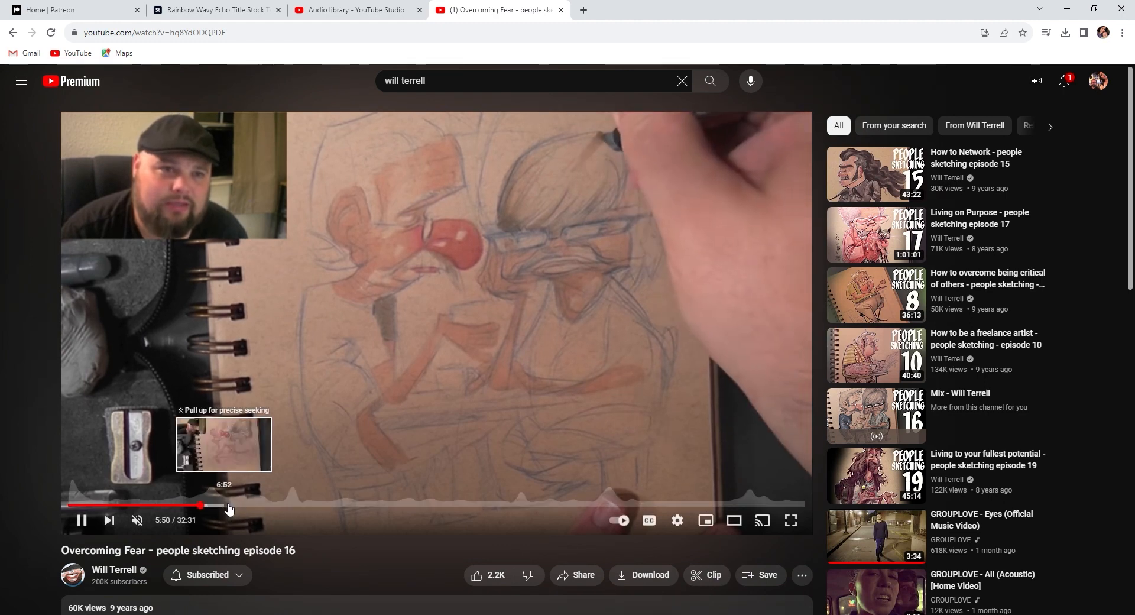
{"action": "left_click", "coordinate": [223, 505]}
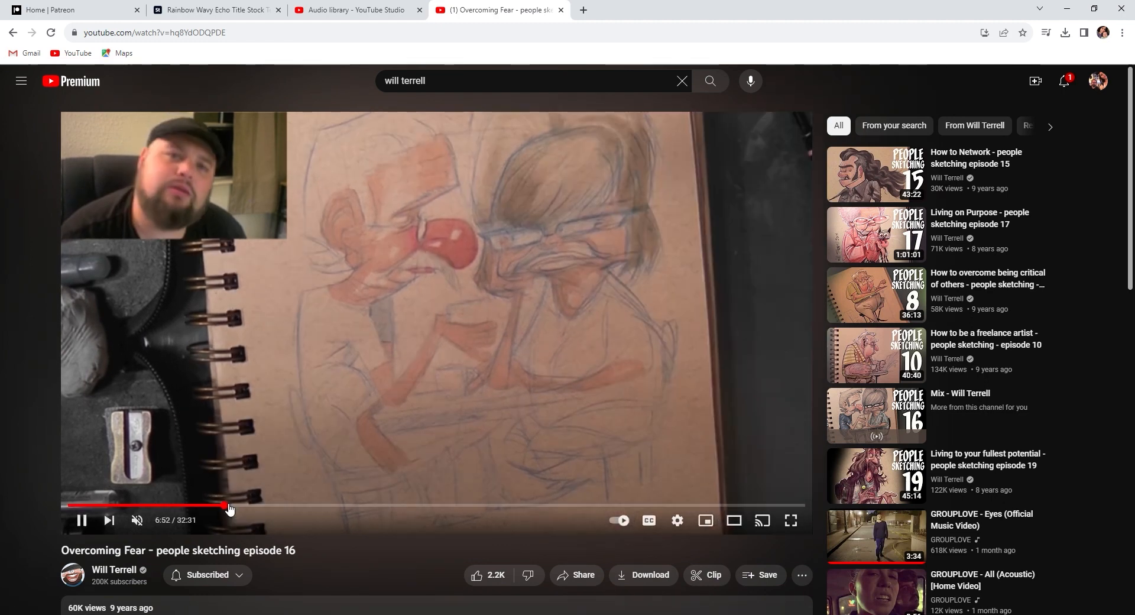
{"action": "left_click", "coordinate": [260, 506]}
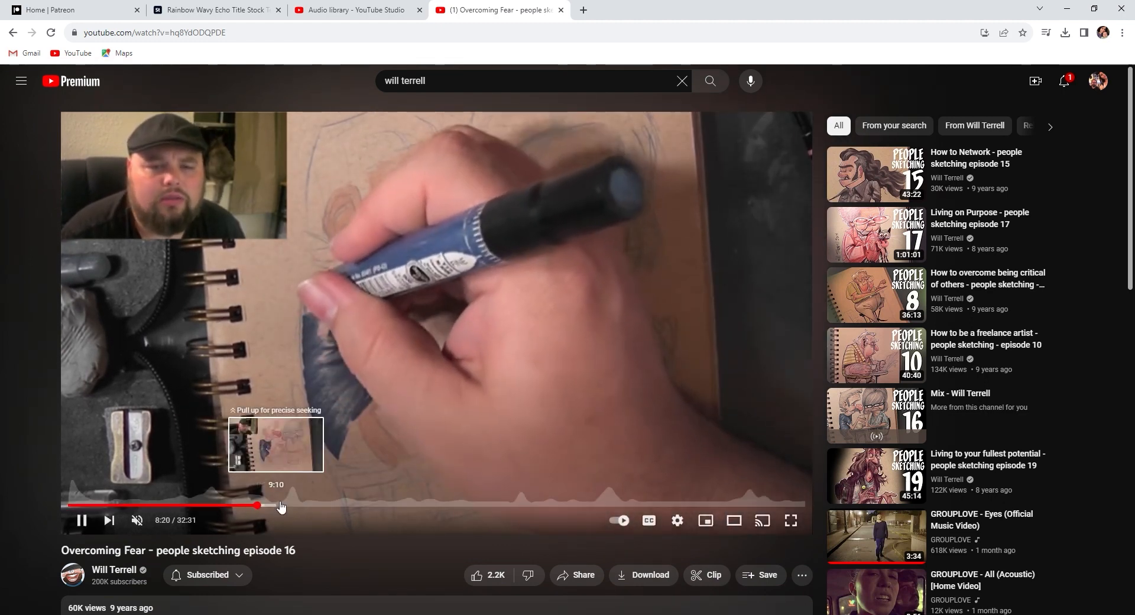
{"action": "left_click", "coordinate": [275, 506]}
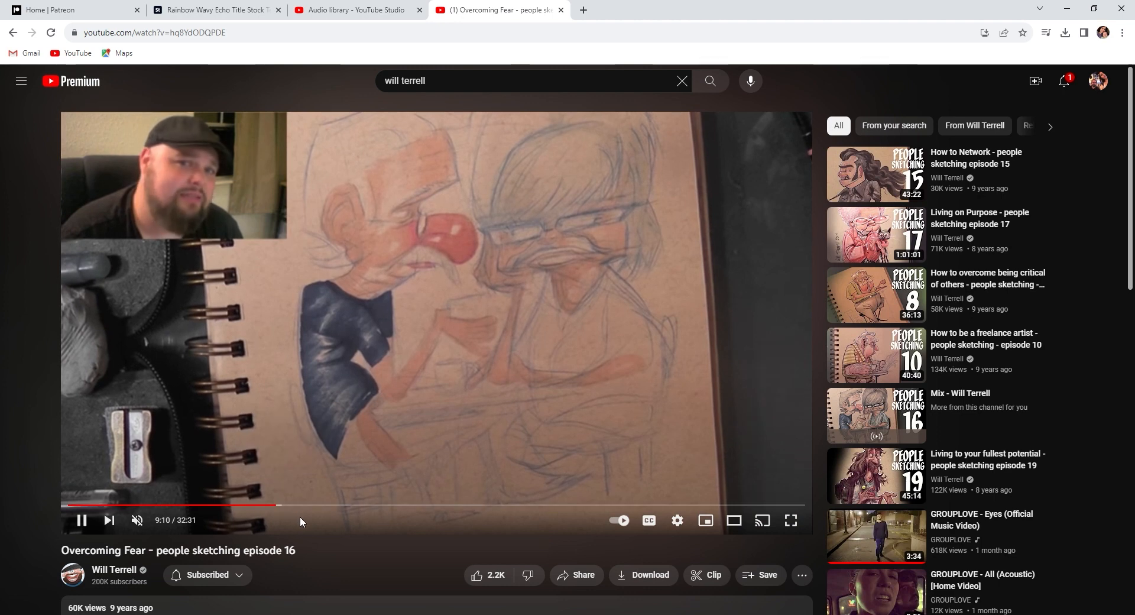
{"action": "left_click", "coordinate": [768, 506]}
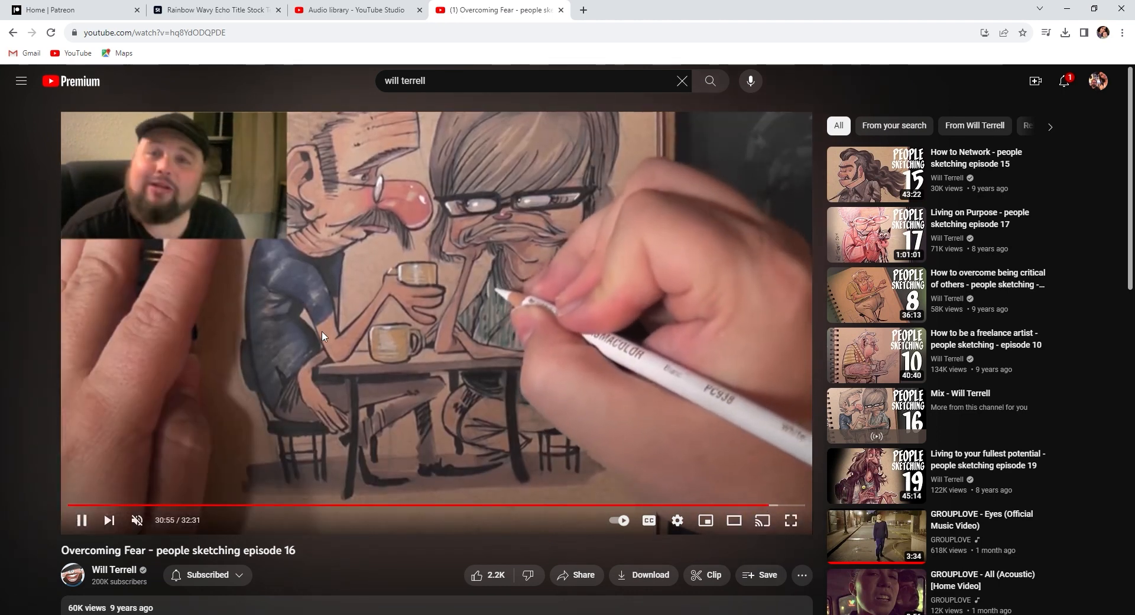
{"action": "left_click", "coordinate": [282, 447]}
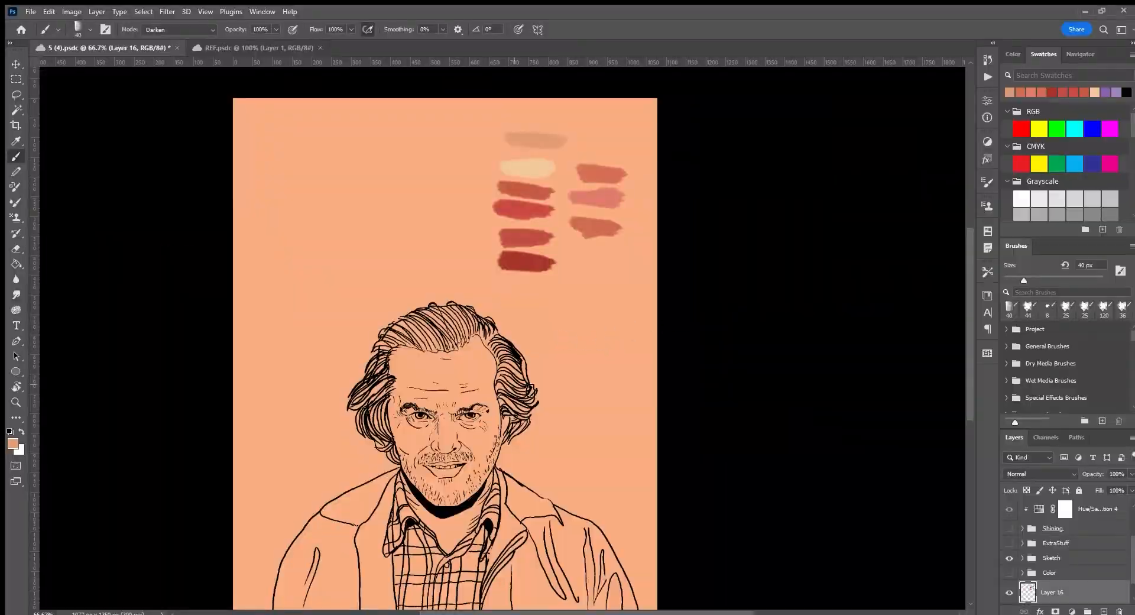
Back in Photoshop, switch twice from the Brush tool to the Eyedropper and back, ending with the Brush tool active.
{"action": "scroll", "coordinate": [532, 390], "scroll_direction": "down", "scroll_amount": 2}
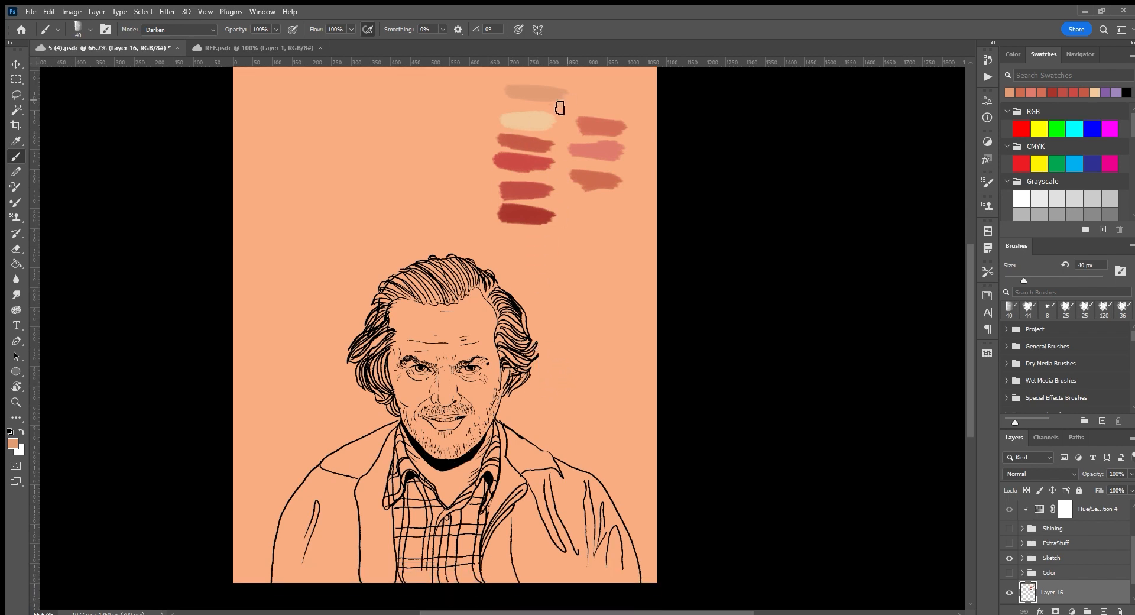
{"action": "scroll", "coordinate": [584, 272], "scroll_direction": "up", "scroll_amount": 1}
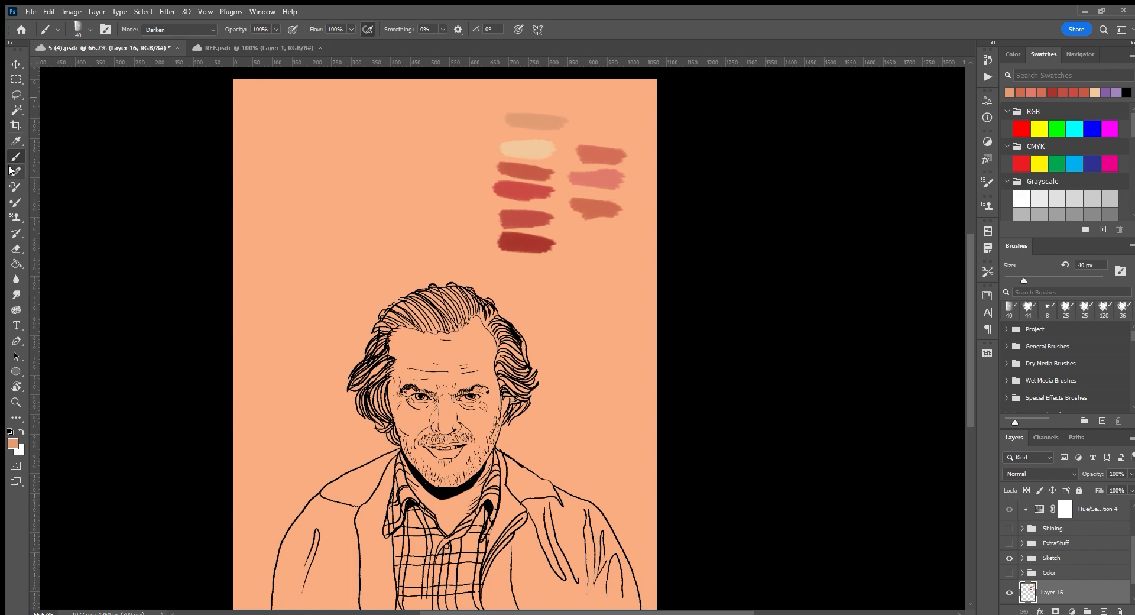
{"action": "left_click", "coordinate": [16, 141]}
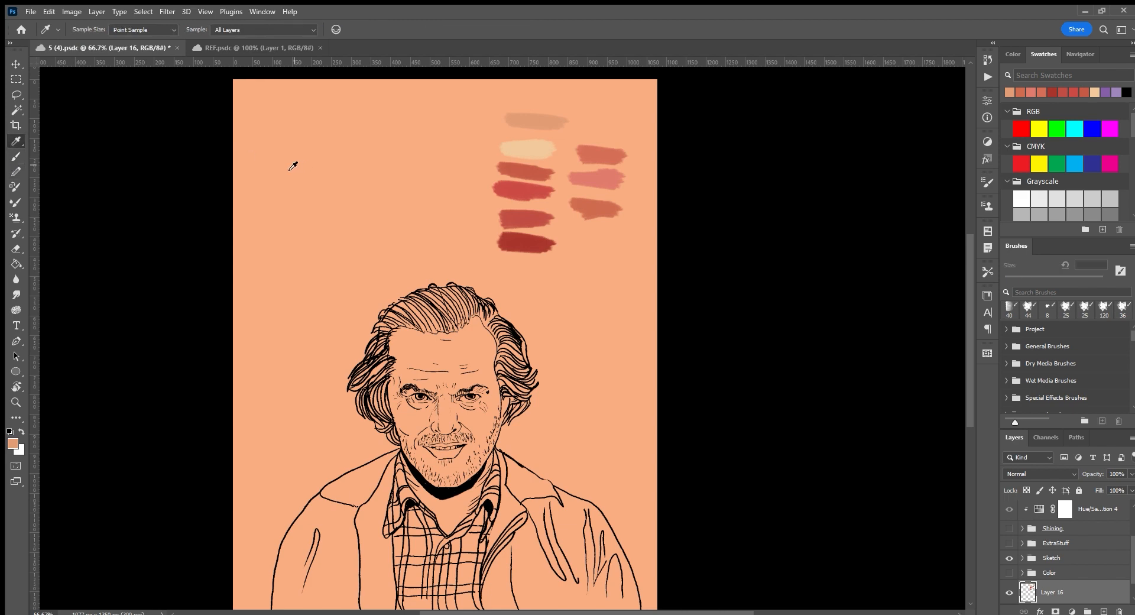
{"action": "left_click", "coordinate": [14, 157]}
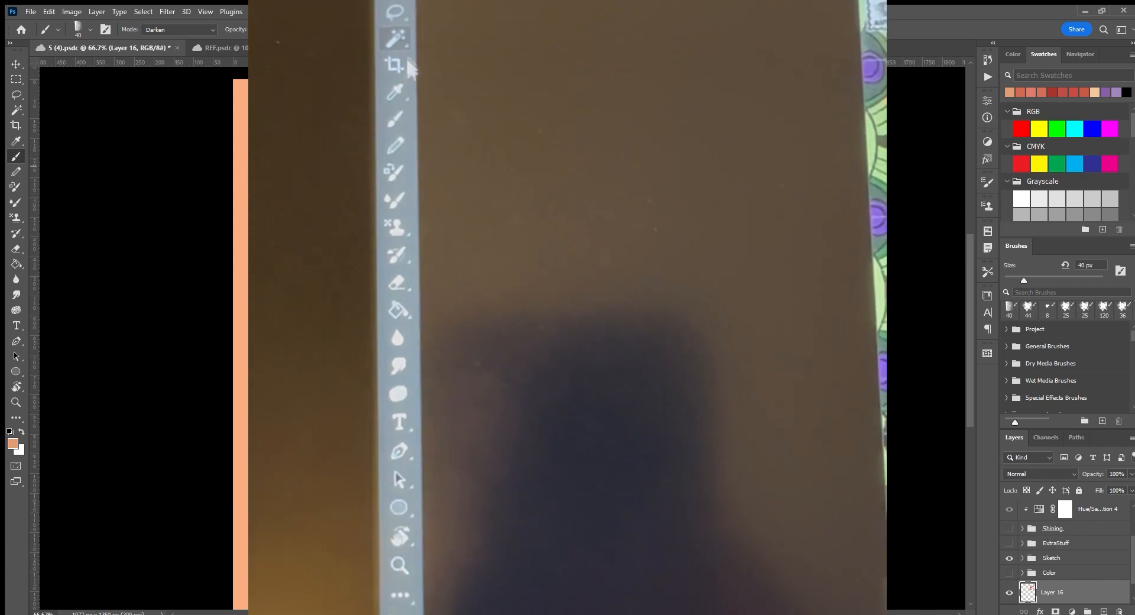
{"action": "key", "text": "i"}
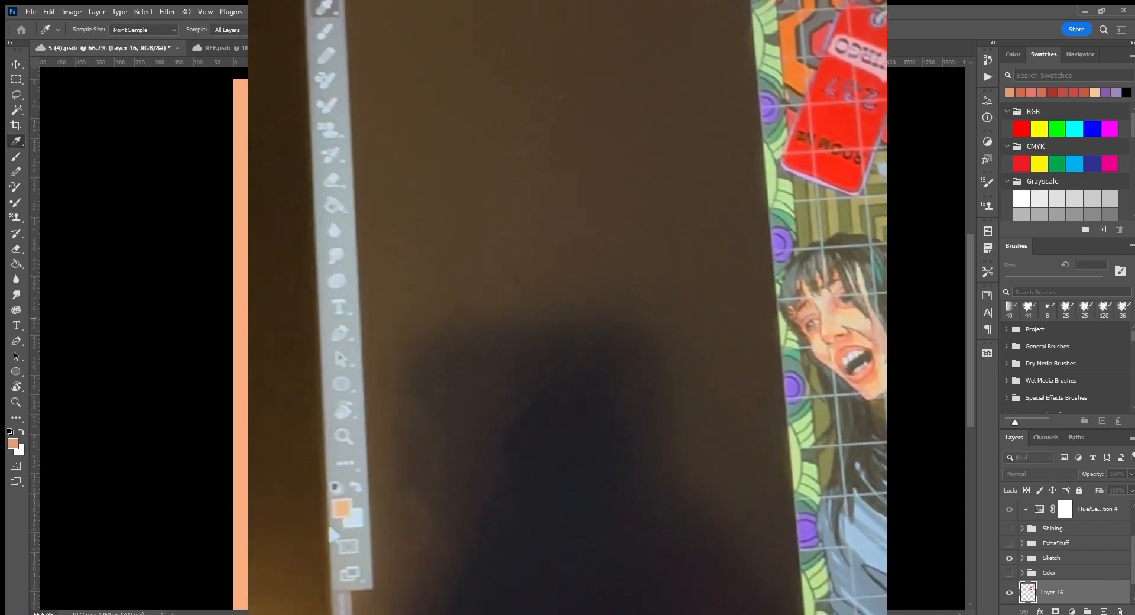
{"action": "key", "text": "b"}
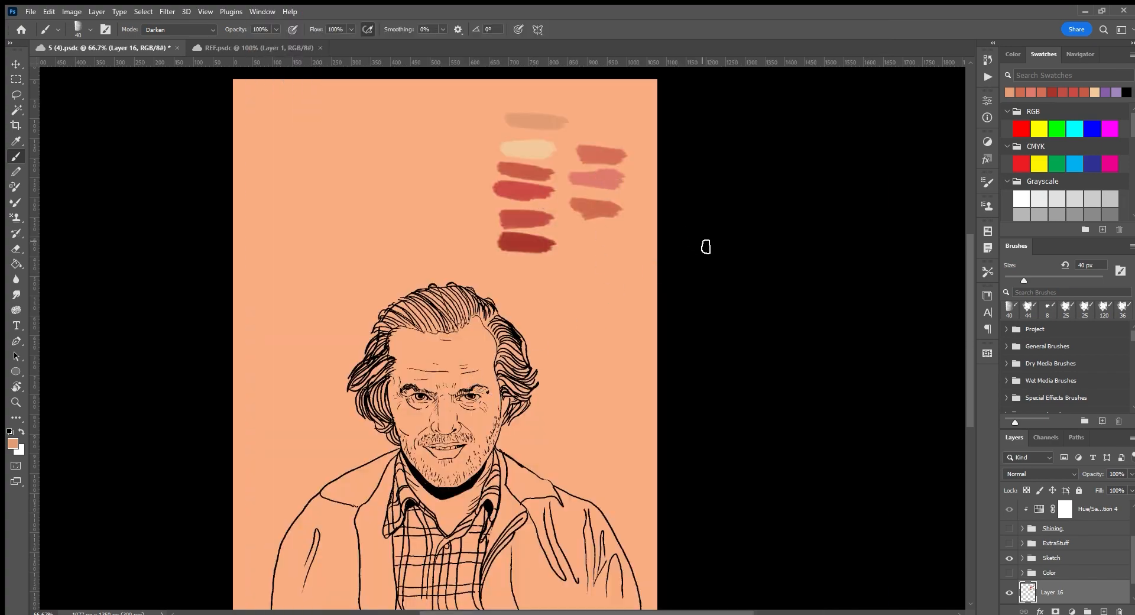
{"action": "scroll", "coordinate": [732, 301], "scroll_direction": "down", "scroll_amount": 2}
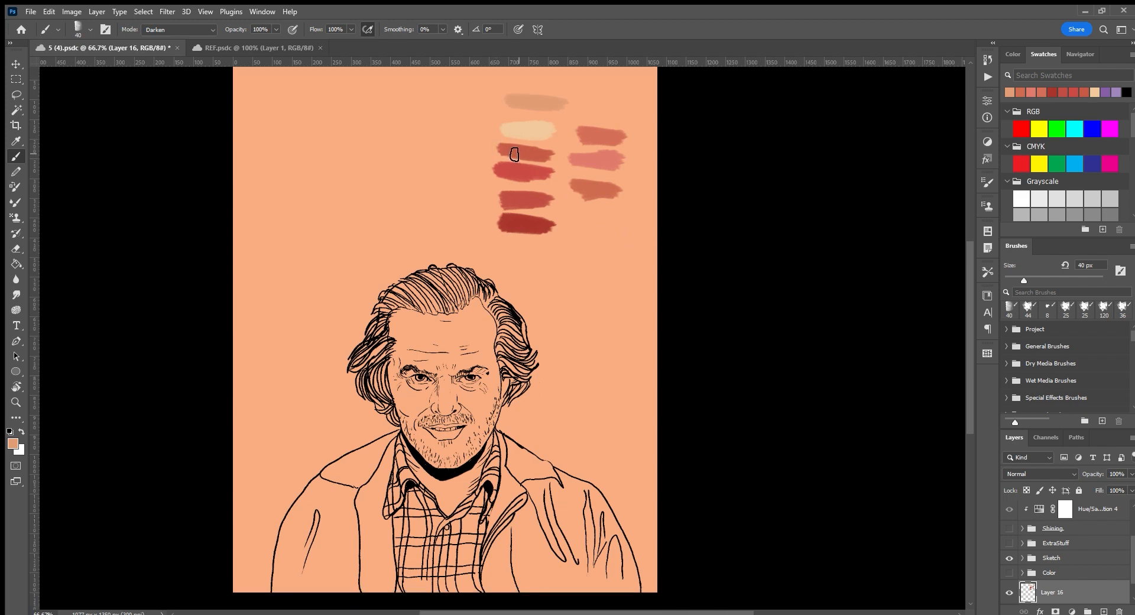
{"action": "scroll", "coordinate": [501, 185], "scroll_direction": "up", "scroll_amount": 2}
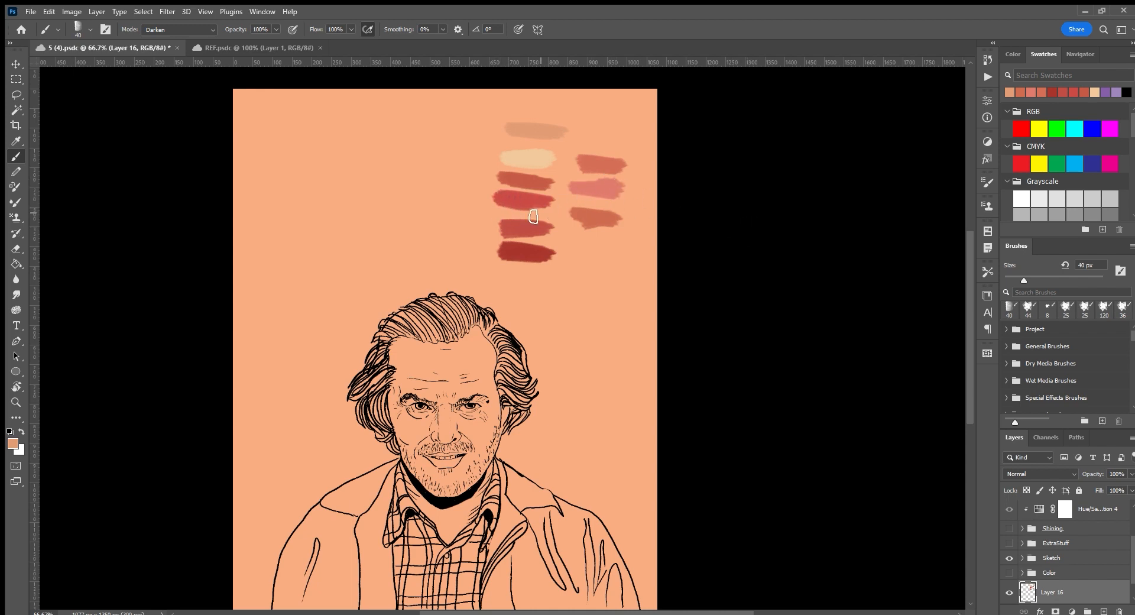
{"action": "scroll", "coordinate": [696, 330], "scroll_direction": "down", "scroll_amount": 1}
{"action": "scroll", "coordinate": [696, 330], "scroll_direction": "down", "scroll_amount": 4}
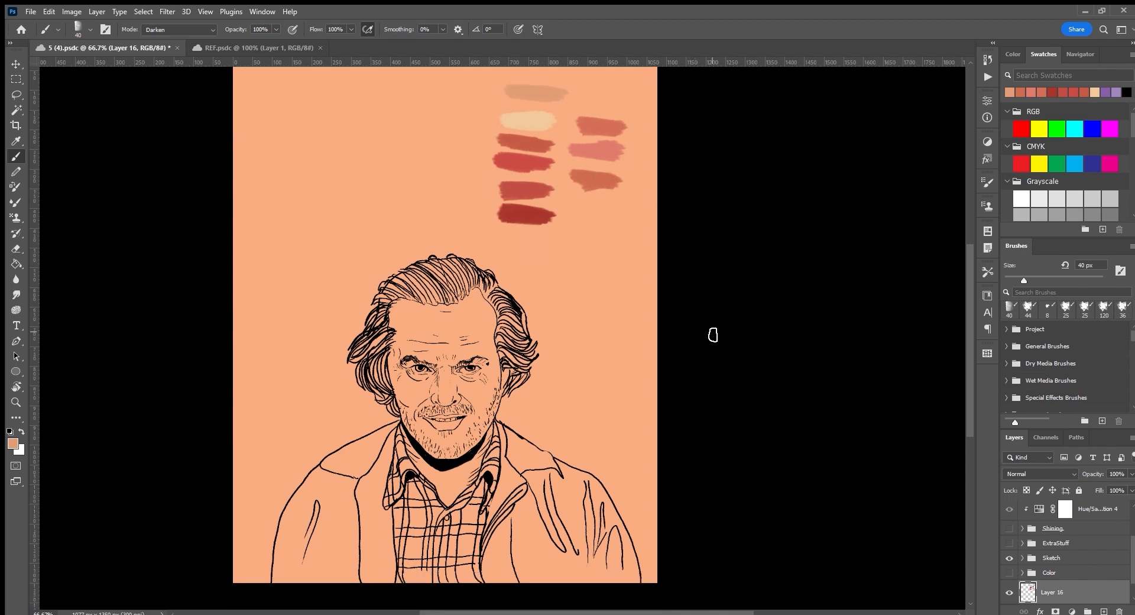
{"action": "scroll", "coordinate": [712, 332], "scroll_direction": "up", "scroll_amount": 3}
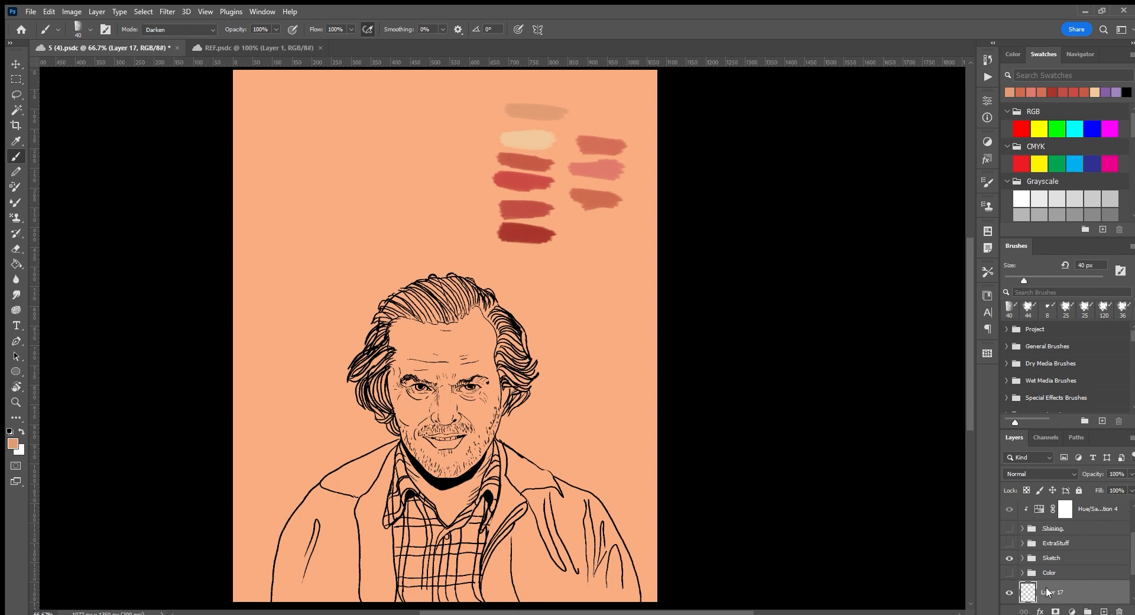
{"action": "scroll", "coordinate": [1047, 593], "scroll_direction": "down", "scroll_amount": 1}
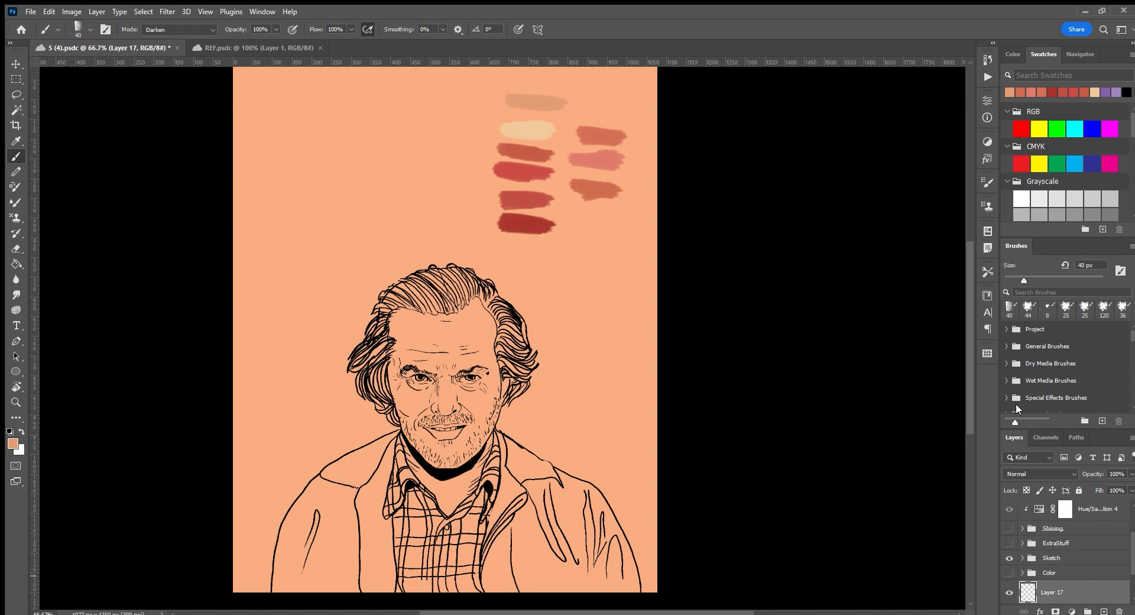
Fill the face and neck with the tan swatch on Layer 17 using the 40 px brush, and tidy the edges with the 7 px eraser.
{"action": "left_click", "coordinate": [16, 141]}
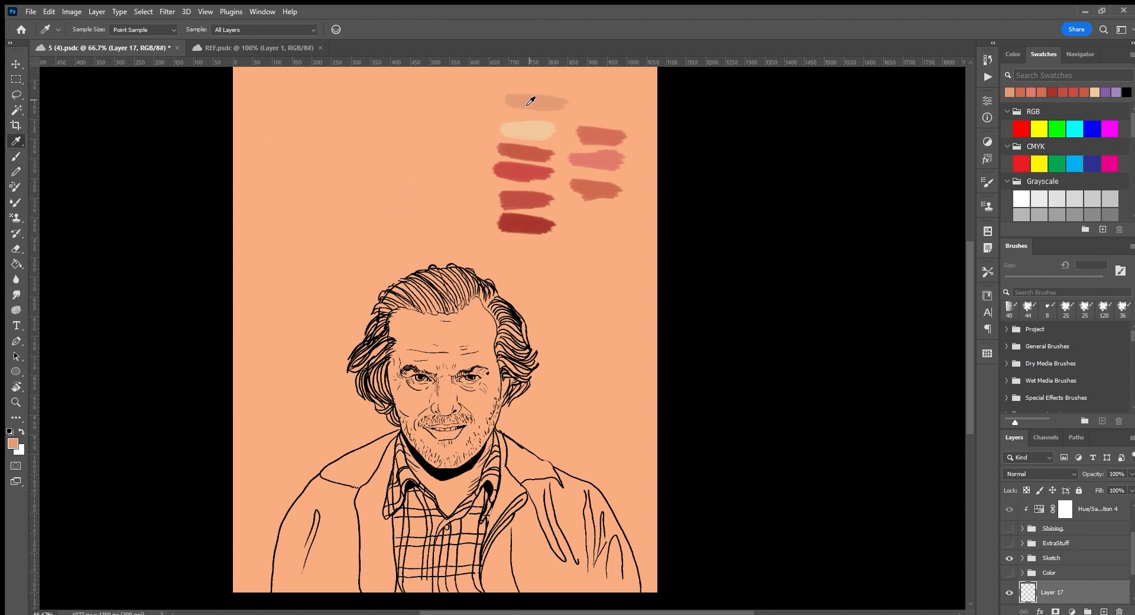
{"action": "left_click", "coordinate": [16, 156]}
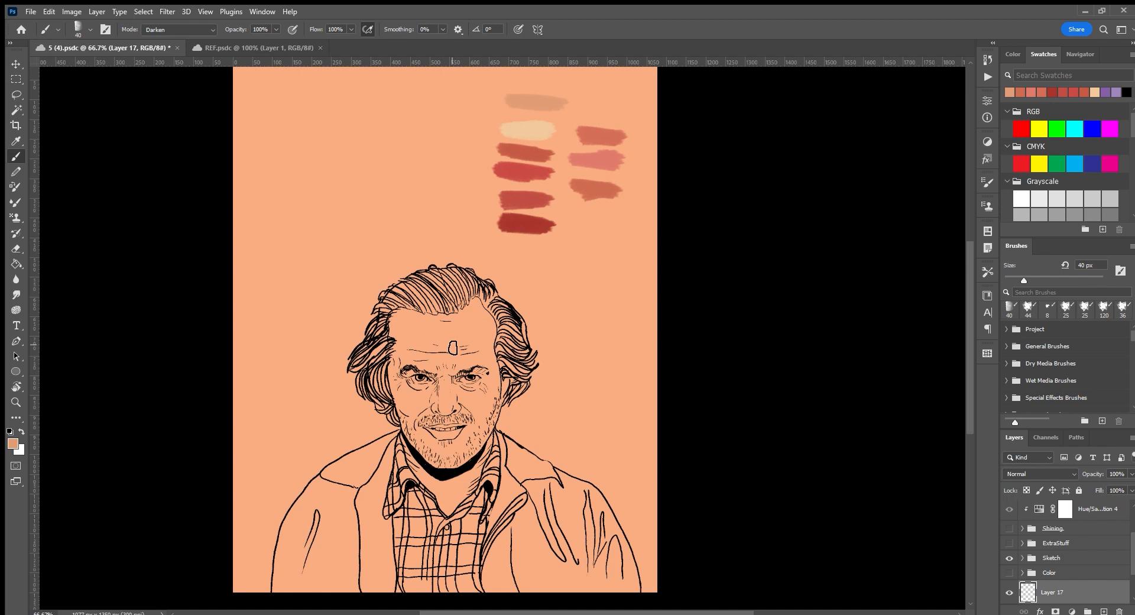
{"action": "mouse_move", "coordinate": [443, 334]}
{"action": "left_mouse_down"}
{"action": "mouse_move", "coordinate": [400, 402]}
{"action": "mouse_move", "coordinate": [408, 417]}
{"action": "mouse_move", "coordinate": [455, 449]}
{"action": "mouse_move", "coordinate": [449, 397]}
{"action": "mouse_move", "coordinate": [479, 372]}
{"action": "left_mouse_up"}
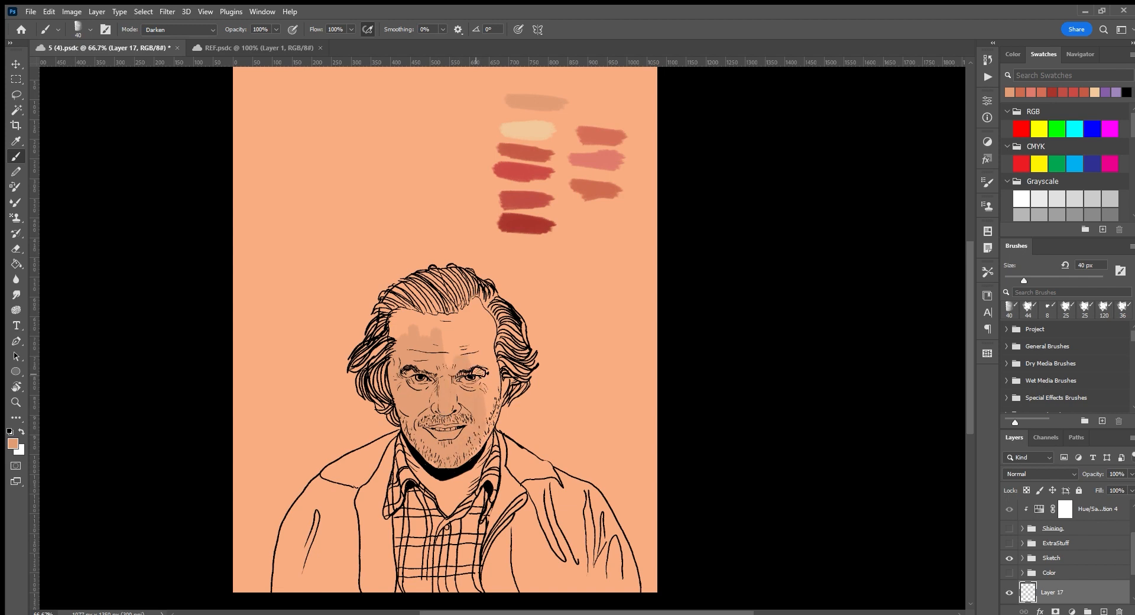
{"action": "mouse_move", "coordinate": [465, 488]}
{"action": "left_mouse_down"}
{"action": "mouse_move", "coordinate": [448, 507]}
{"action": "mouse_move", "coordinate": [419, 465]}
{"action": "mouse_move", "coordinate": [444, 512]}
{"action": "mouse_move", "coordinate": [456, 506]}
{"action": "left_mouse_up"}
{"action": "mouse_move", "coordinate": [480, 354]}
{"action": "left_mouse_down"}
{"action": "mouse_move", "coordinate": [496, 379]}
{"action": "mouse_move", "coordinate": [484, 312]}
{"action": "mouse_move", "coordinate": [480, 352]}
{"action": "mouse_move", "coordinate": [464, 314]}
{"action": "mouse_move", "coordinate": [439, 352]}
{"action": "mouse_move", "coordinate": [409, 318]}
{"action": "mouse_move", "coordinate": [399, 335]}
{"action": "mouse_move", "coordinate": [430, 312]}
{"action": "left_mouse_up"}
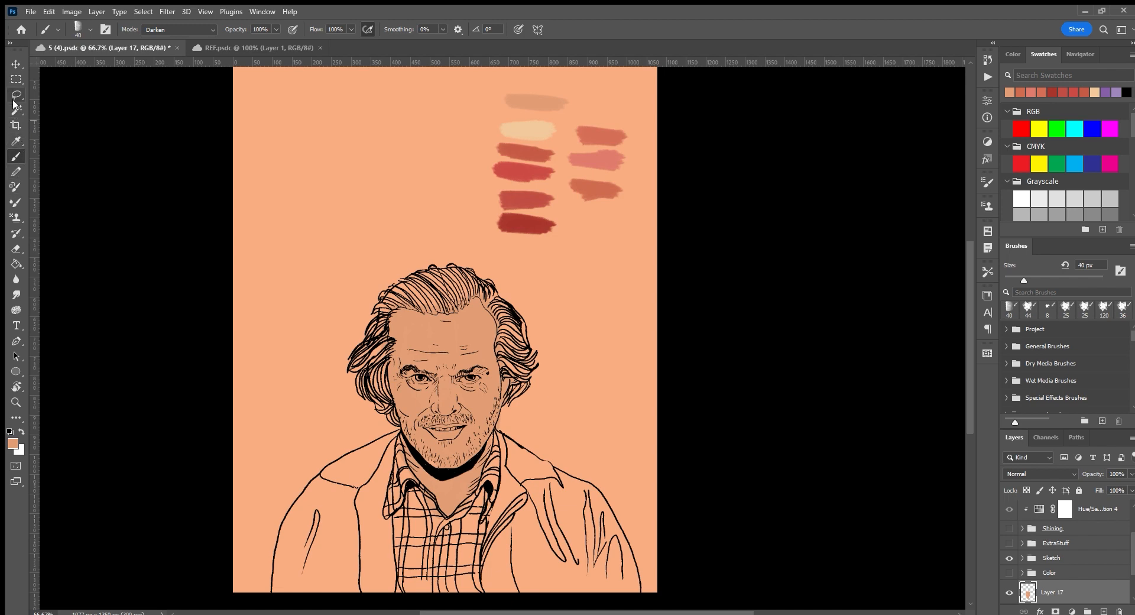
{"action": "left_click", "coordinate": [16, 245]}
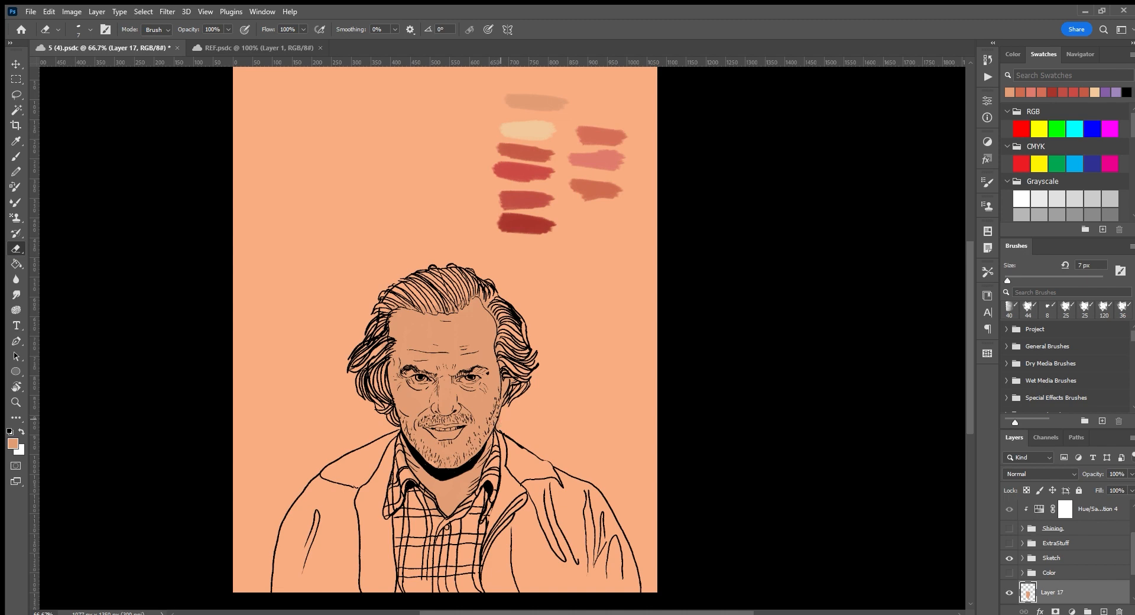
{"action": "left_click", "coordinate": [498, 422]}
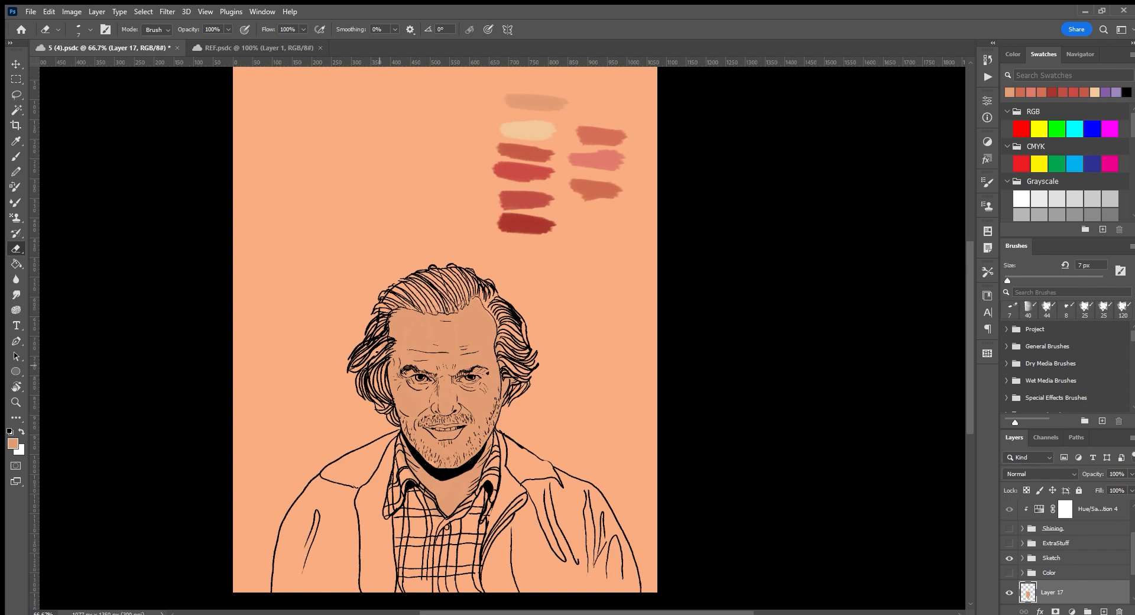
Sample the cream swatch from the skin-tone palette and add a new layer above Layer 17 for painting with the brush.
{"action": "left_click", "coordinate": [17, 156]}
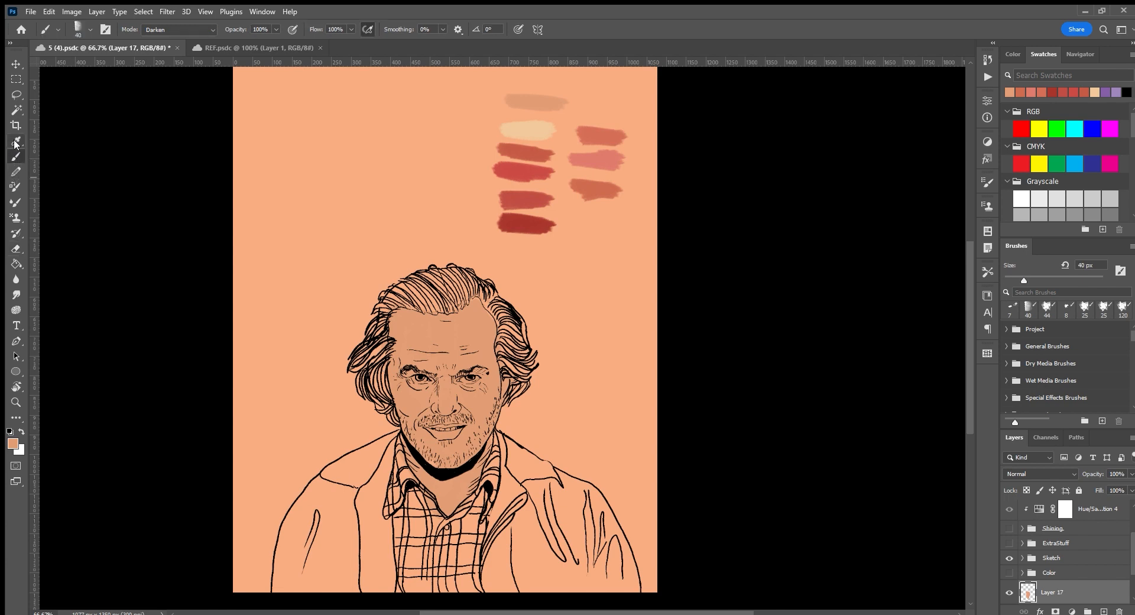
{"action": "key", "text": "i"}
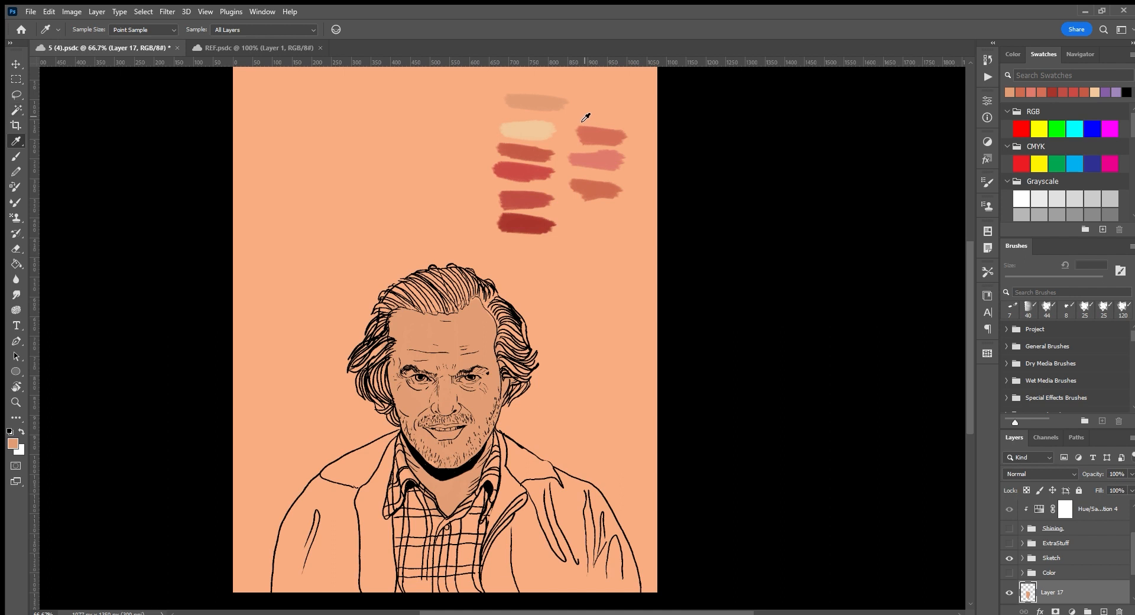
{"action": "left_click", "coordinate": [541, 128]}
{"action": "left_click", "coordinate": [538, 127]}
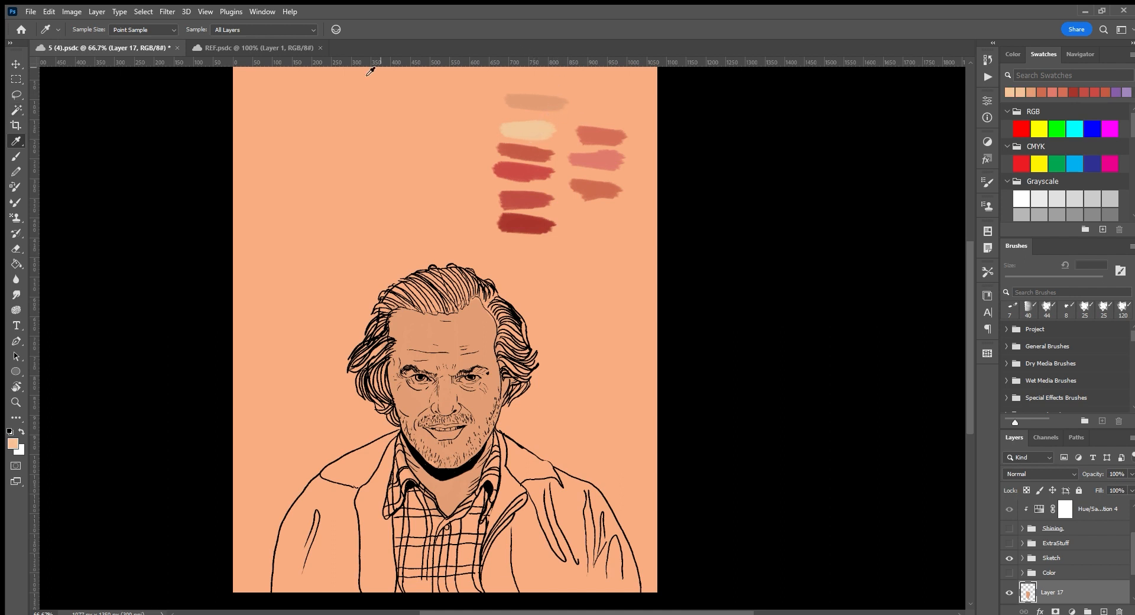
{"action": "key", "text": "b"}
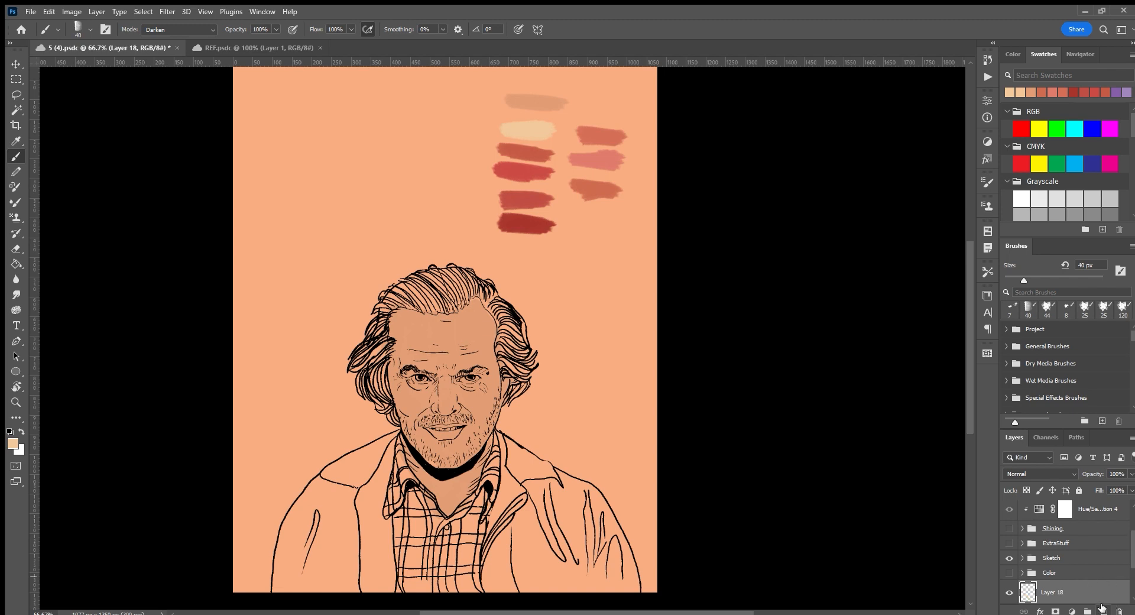
{"action": "scroll", "coordinate": [1080, 571], "scroll_direction": "down", "scroll_amount": 3}
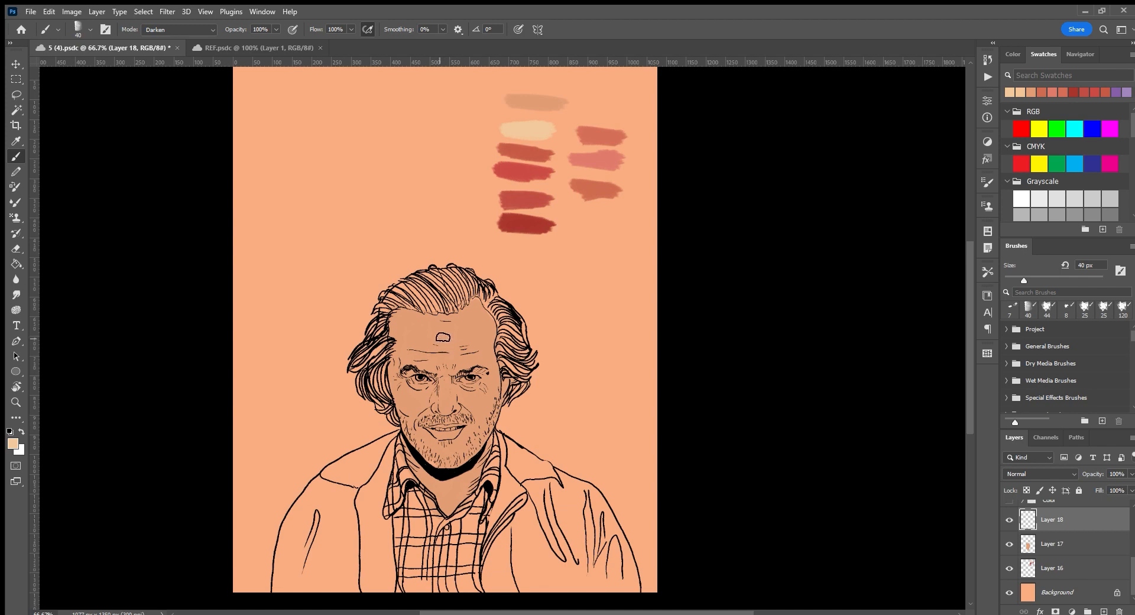
Paint cream highlights on the forehead, nose, cheeks and chin on Layer 18, and lower that layer's opacity to 67%.
{"action": "left_click_drag", "start_coordinate": [439, 347], "coordinate": [443, 328]}
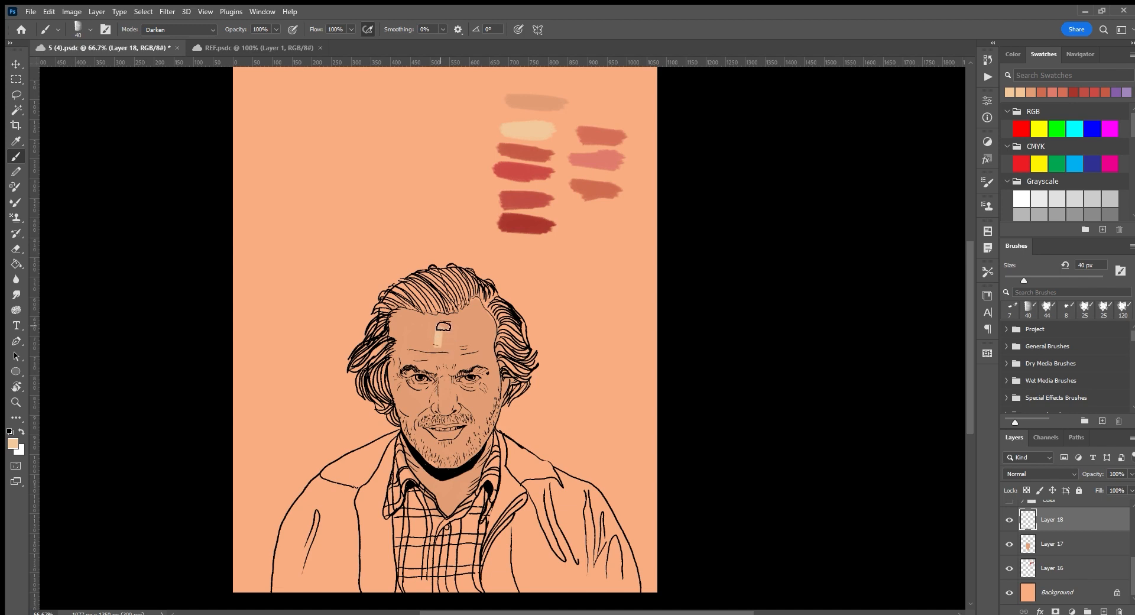
{"action": "left_click", "coordinate": [1059, 544]}
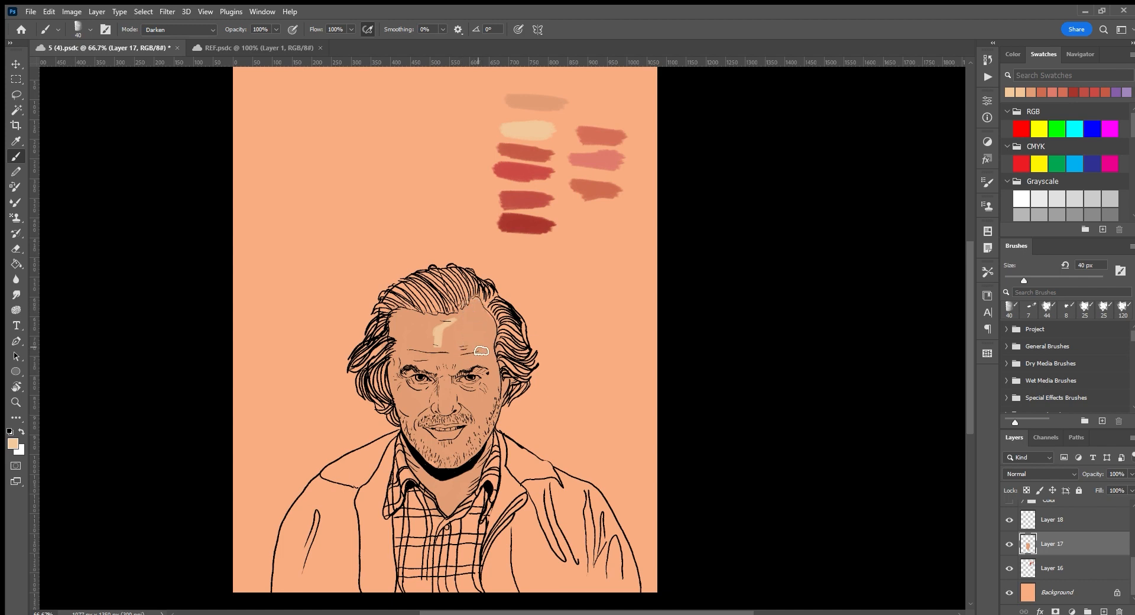
{"action": "left_click", "coordinate": [1058, 519]}
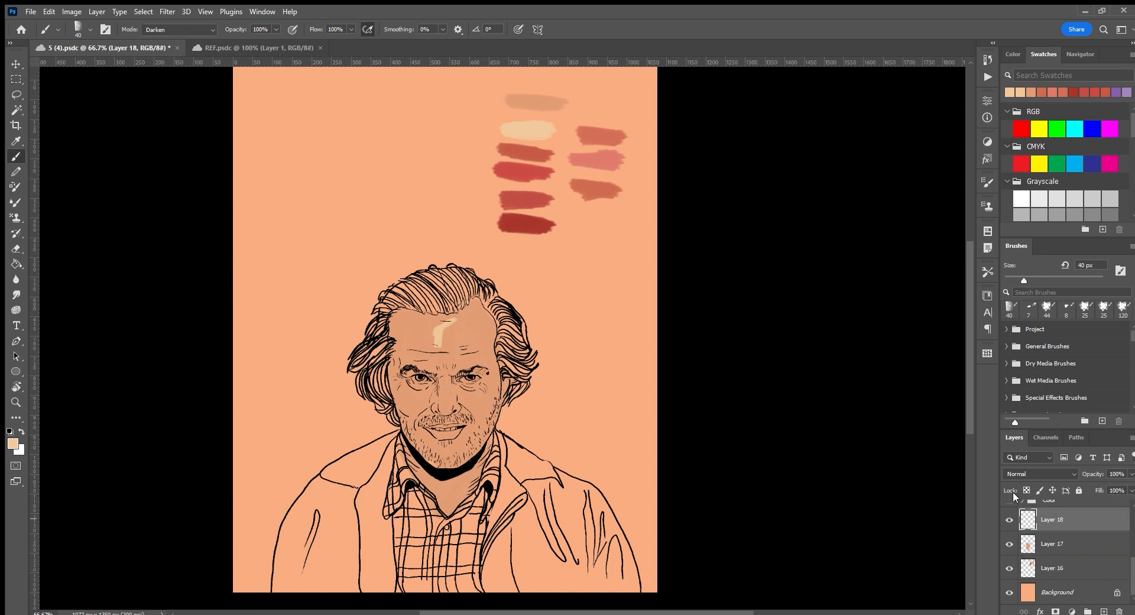
{"action": "mouse_move", "coordinate": [465, 333]}
{"action": "left_mouse_down"}
{"action": "mouse_move", "coordinate": [449, 385]}
{"action": "mouse_move", "coordinate": [451, 341]}
{"action": "mouse_move", "coordinate": [452, 357]}
{"action": "mouse_move", "coordinate": [462, 357]}
{"action": "mouse_move", "coordinate": [472, 319]}
{"action": "mouse_move", "coordinate": [475, 330]}
{"action": "mouse_move", "coordinate": [465, 318]}
{"action": "mouse_move", "coordinate": [484, 341]}
{"action": "left_mouse_up"}
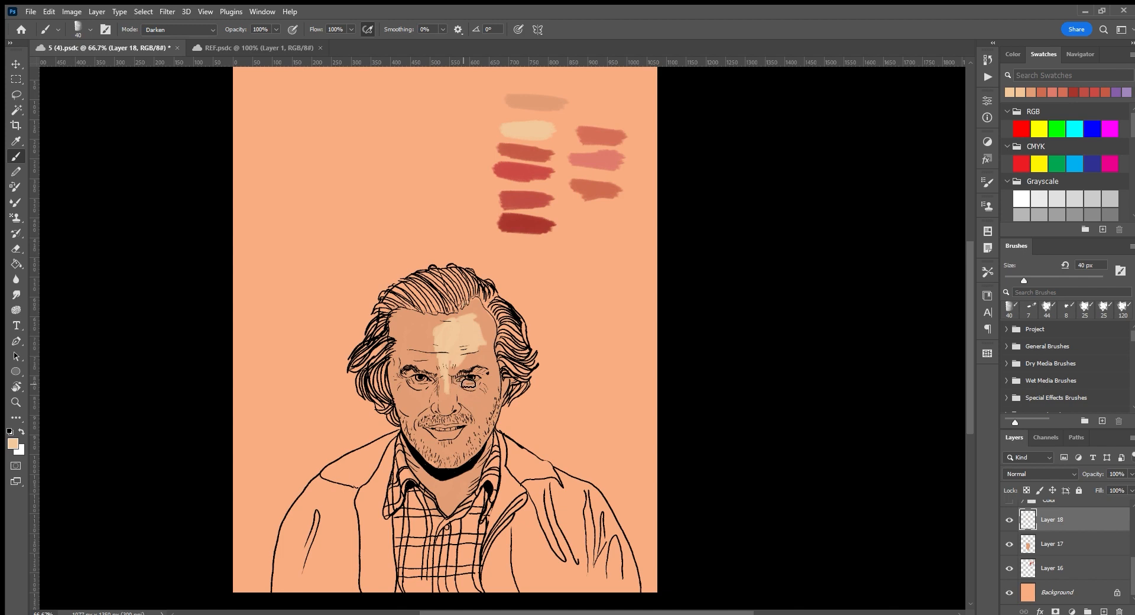
{"action": "mouse_move", "coordinate": [468, 383]}
{"action": "left_mouse_down"}
{"action": "mouse_move", "coordinate": [466, 412]}
{"action": "mouse_move", "coordinate": [449, 401]}
{"action": "mouse_move", "coordinate": [440, 317]}
{"action": "mouse_move", "coordinate": [420, 400]}
{"action": "left_mouse_up"}
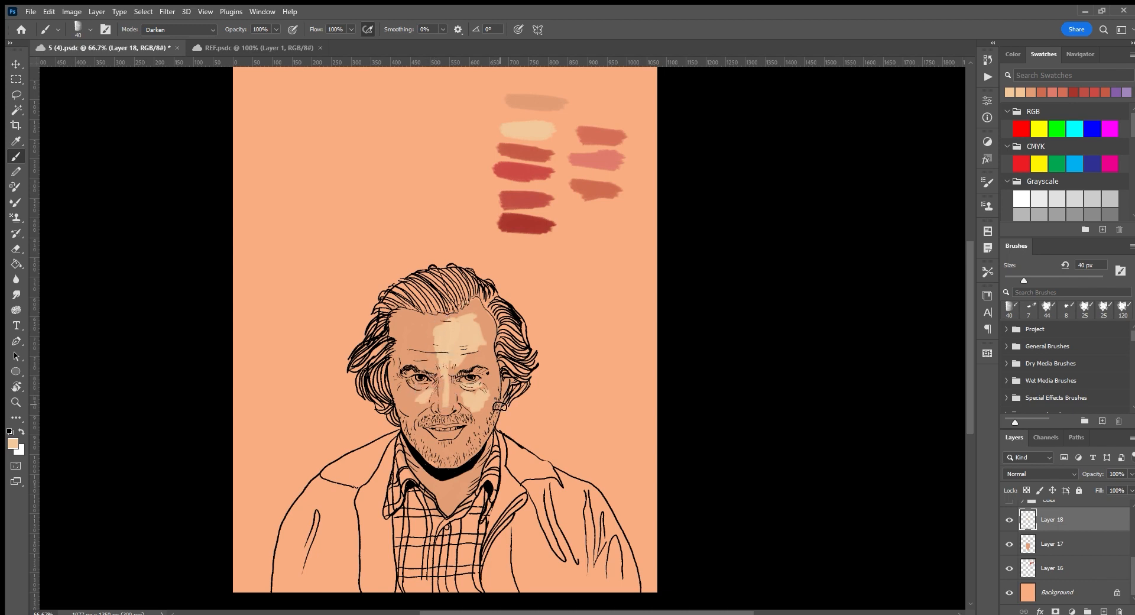
{"action": "mouse_move", "coordinate": [492, 356]}
{"action": "left_mouse_down"}
{"action": "mouse_move", "coordinate": [459, 358]}
{"action": "mouse_move", "coordinate": [470, 328]}
{"action": "mouse_move", "coordinate": [482, 329]}
{"action": "mouse_move", "coordinate": [481, 352]}
{"action": "mouse_move", "coordinate": [481, 316]}
{"action": "mouse_move", "coordinate": [490, 399]}
{"action": "mouse_move", "coordinate": [481, 430]}
{"action": "mouse_move", "coordinate": [479, 409]}
{"action": "mouse_move", "coordinate": [465, 429]}
{"action": "mouse_move", "coordinate": [461, 410]}
{"action": "mouse_move", "coordinate": [467, 435]}
{"action": "left_mouse_up"}
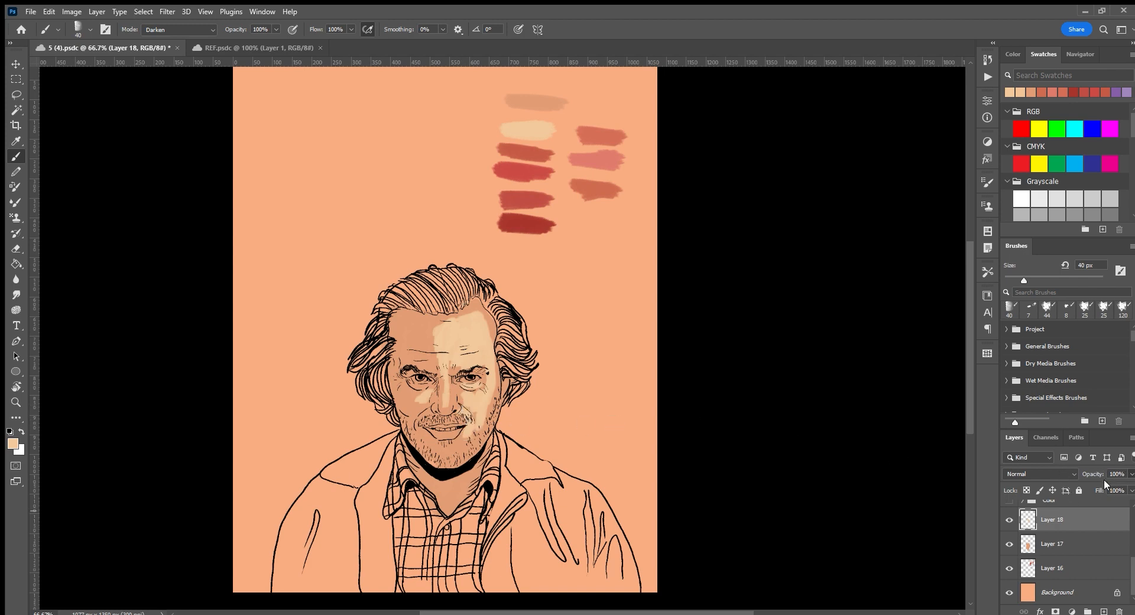
{"action": "left_click_drag", "start_coordinate": [1104, 479], "coordinate": [1086, 478]}
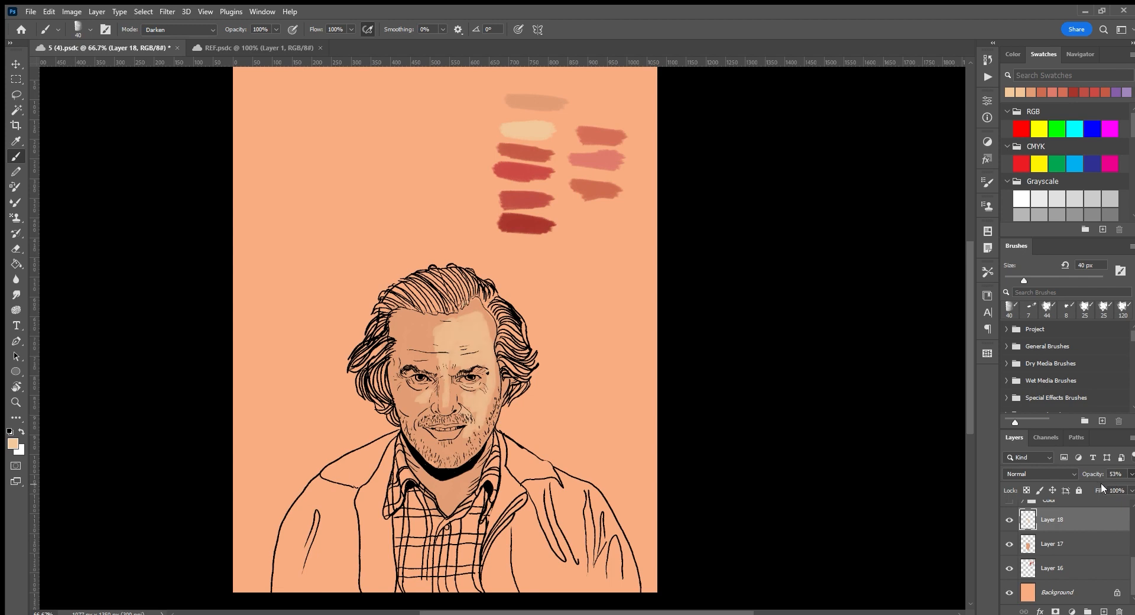
{"action": "left_click_drag", "start_coordinate": [1093, 484], "coordinate": [1090, 483]}
Sample the pink palette swatch, and add a new layer above Layer 18 after toggling that layer's visibility to compare.
{"action": "left_click", "coordinate": [16, 141]}
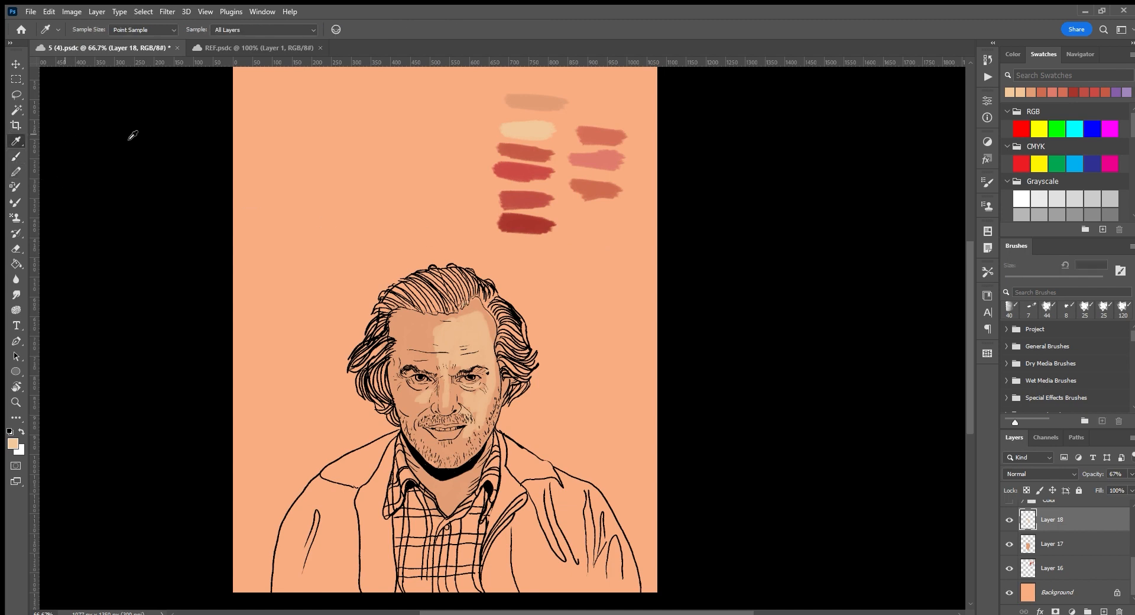
{"action": "left_click", "coordinate": [597, 163]}
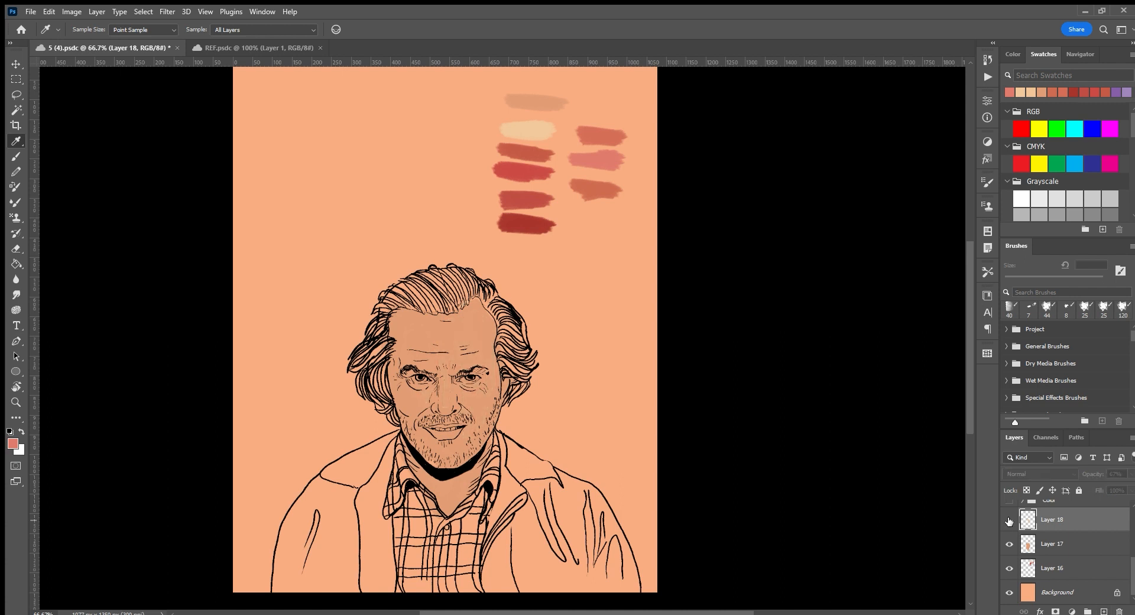
{"action": "scroll", "coordinate": [1076, 553], "scroll_direction": "up", "scroll_amount": 2}
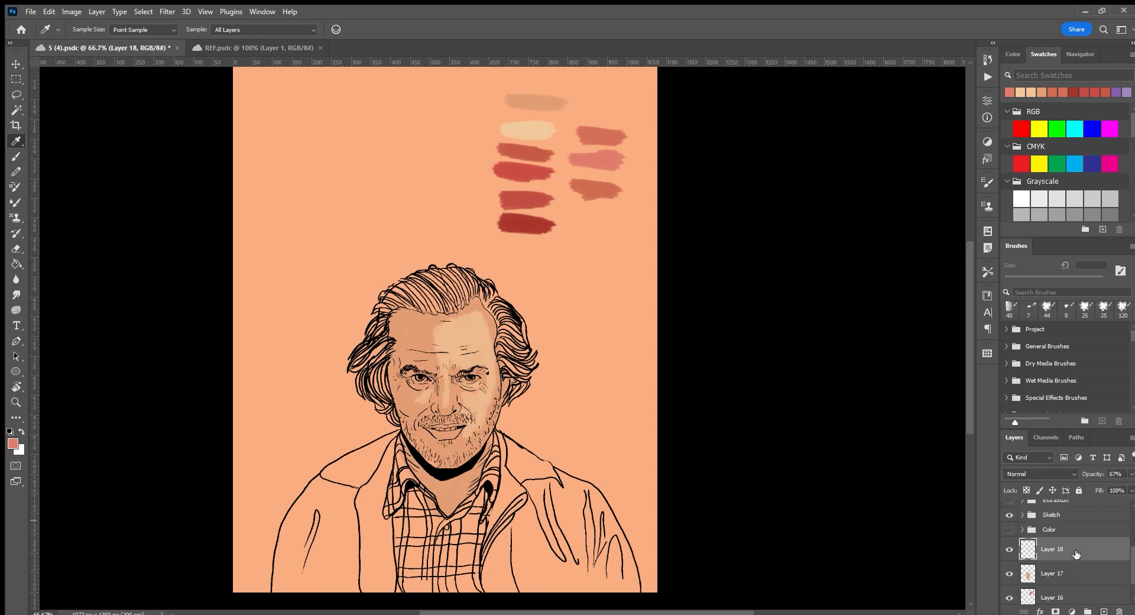
{"action": "left_click", "coordinate": [1102, 611]}
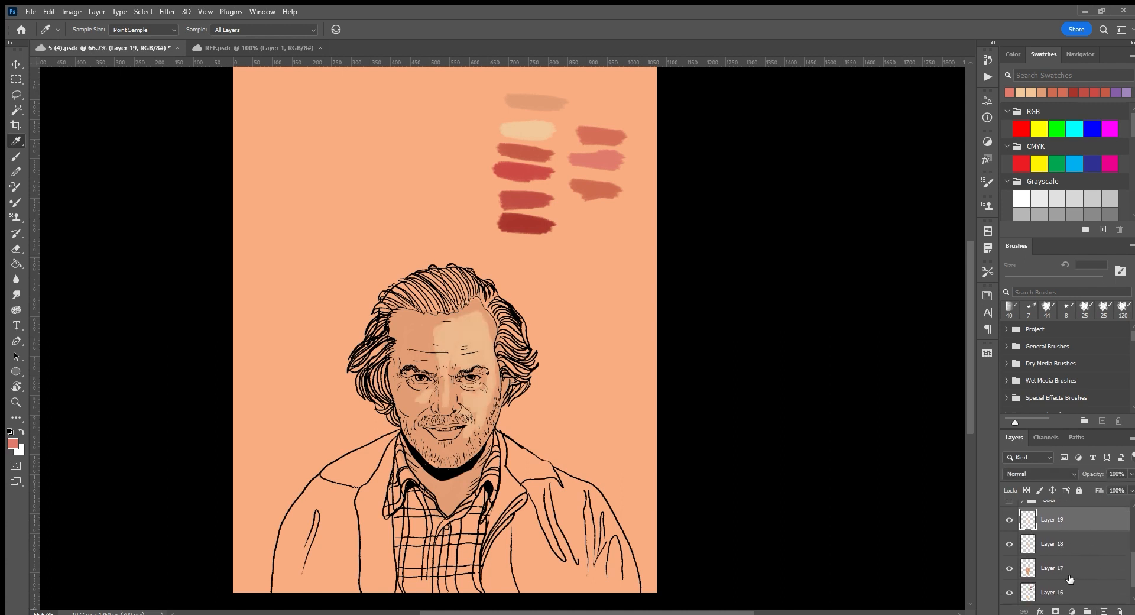
Reduce the brush size to 25 px and paint the nose pink on Layer 19.
{"action": "left_click", "coordinate": [16, 156]}
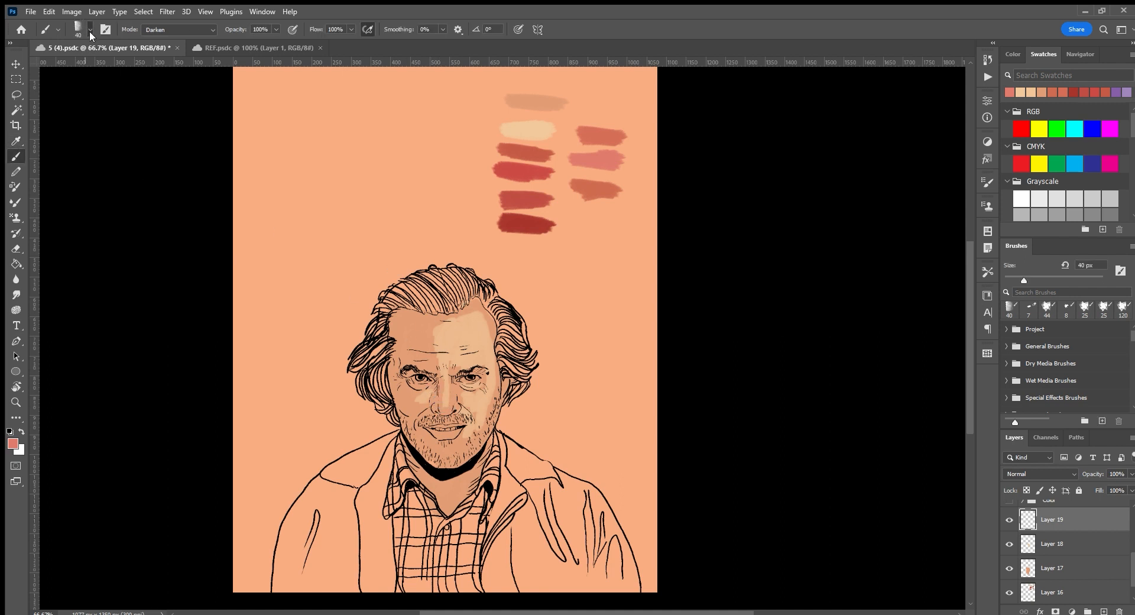
{"action": "key", "text": "bracketleft"}
{"action": "key", "text": "bracketleft"}
{"action": "key", "text": "bracketleft"}
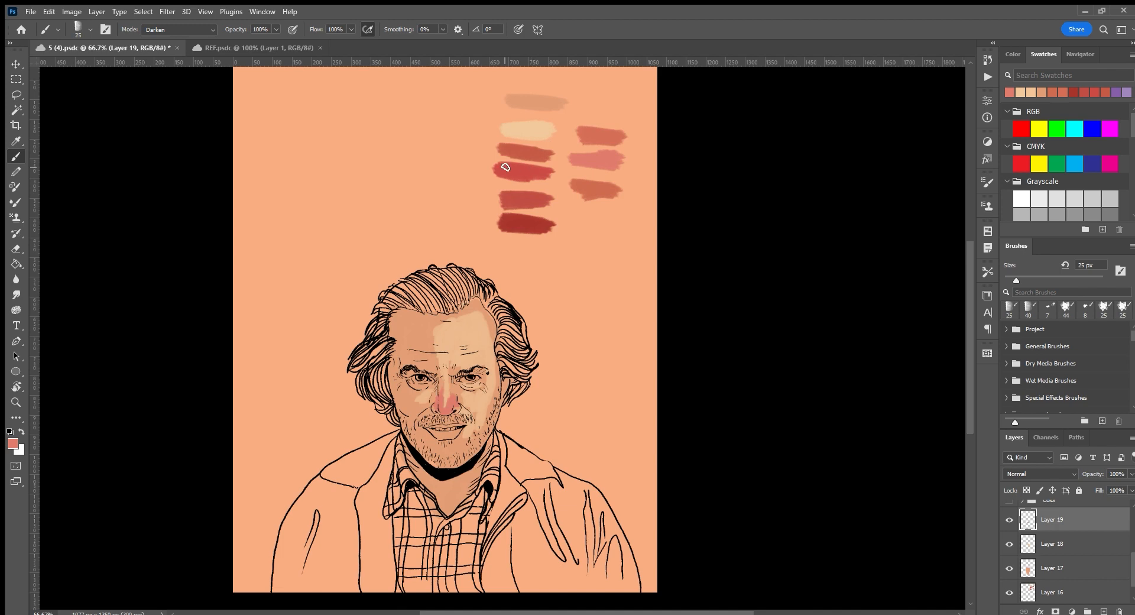
Sample the bright red palette swatch and paint it over the nose tip, under both eyes and on the lips on Layer 19.
{"action": "left_click", "coordinate": [16, 142]}
{"action": "left_click", "coordinate": [528, 173]}
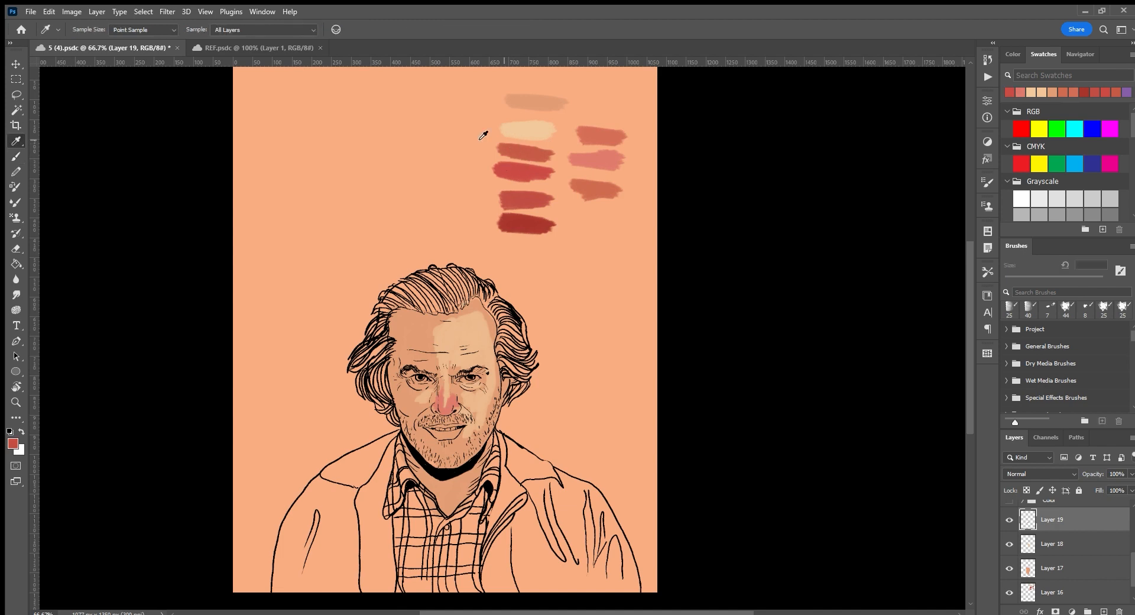
{"action": "left_click", "coordinate": [16, 156]}
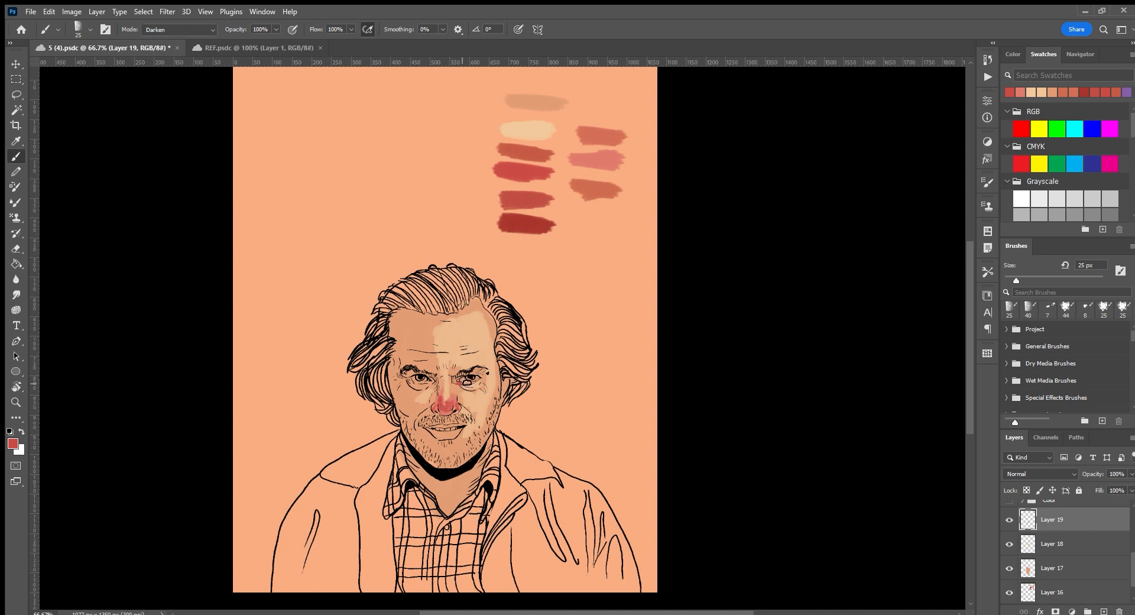
{"action": "mouse_move", "coordinate": [471, 383]}
{"action": "left_mouse_down"}
{"action": "mouse_move", "coordinate": [415, 369]}
{"action": "mouse_move", "coordinate": [413, 380]}
{"action": "mouse_move", "coordinate": [435, 377]}
{"action": "left_mouse_up"}
{"action": "left_click_drag", "start_coordinate": [444, 423], "coordinate": [460, 420]}
{"action": "mouse_move", "coordinate": [441, 422]}
{"action": "left_mouse_down"}
{"action": "mouse_move", "coordinate": [431, 430]}
{"action": "mouse_move", "coordinate": [446, 436]}
{"action": "left_mouse_up"}
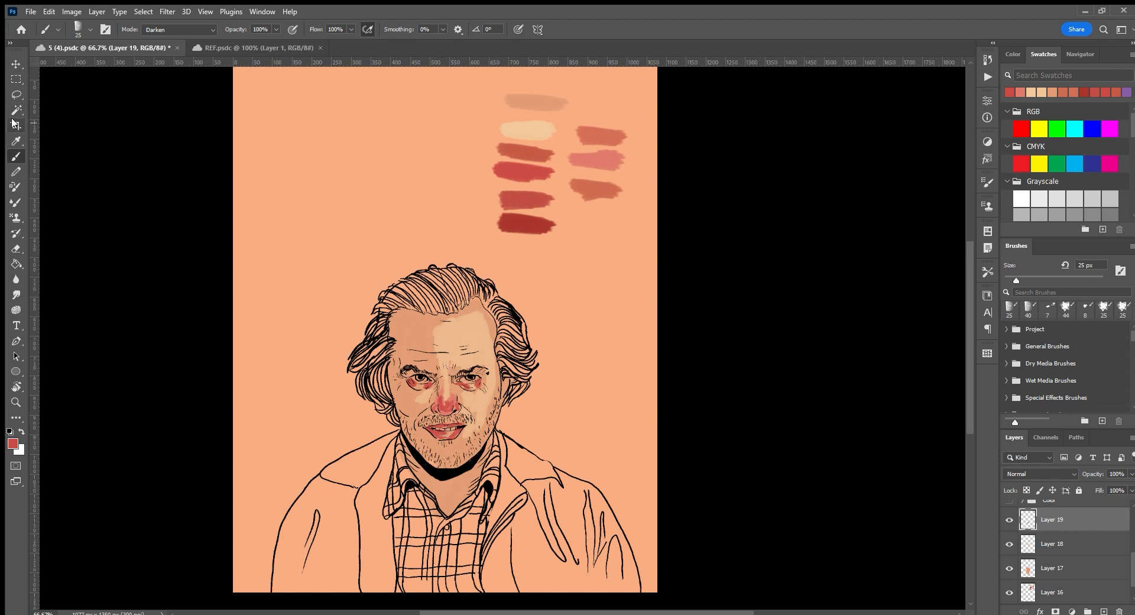
Clean up the red shading on the face with the 7 px eraser and lower Layer 19's opacity to 53%.
{"action": "left_click", "coordinate": [16, 250]}
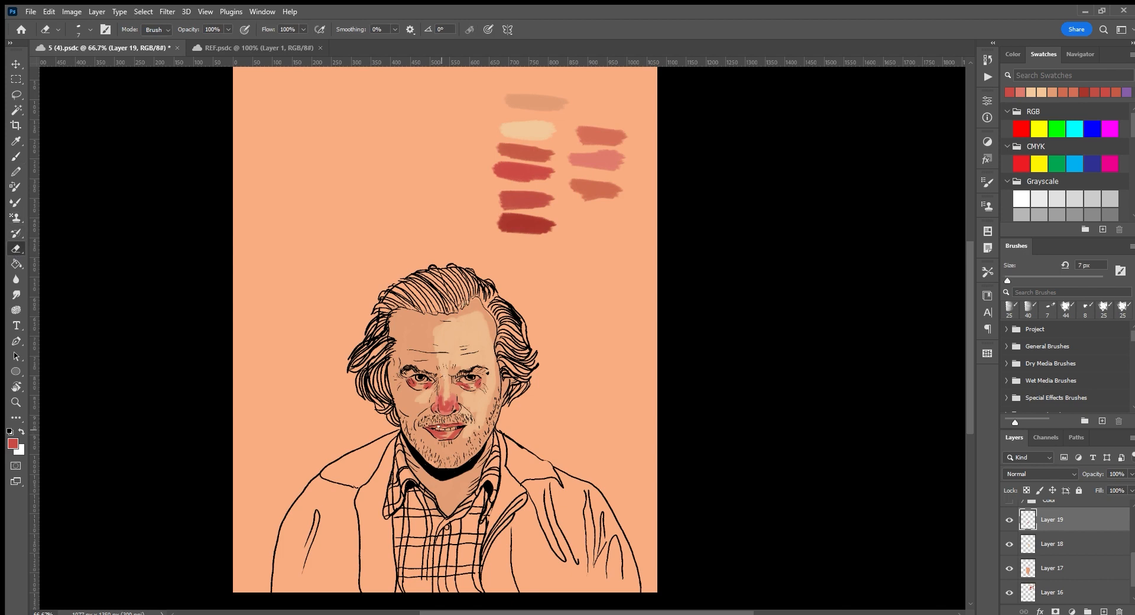
{"action": "left_click", "coordinate": [442, 407]}
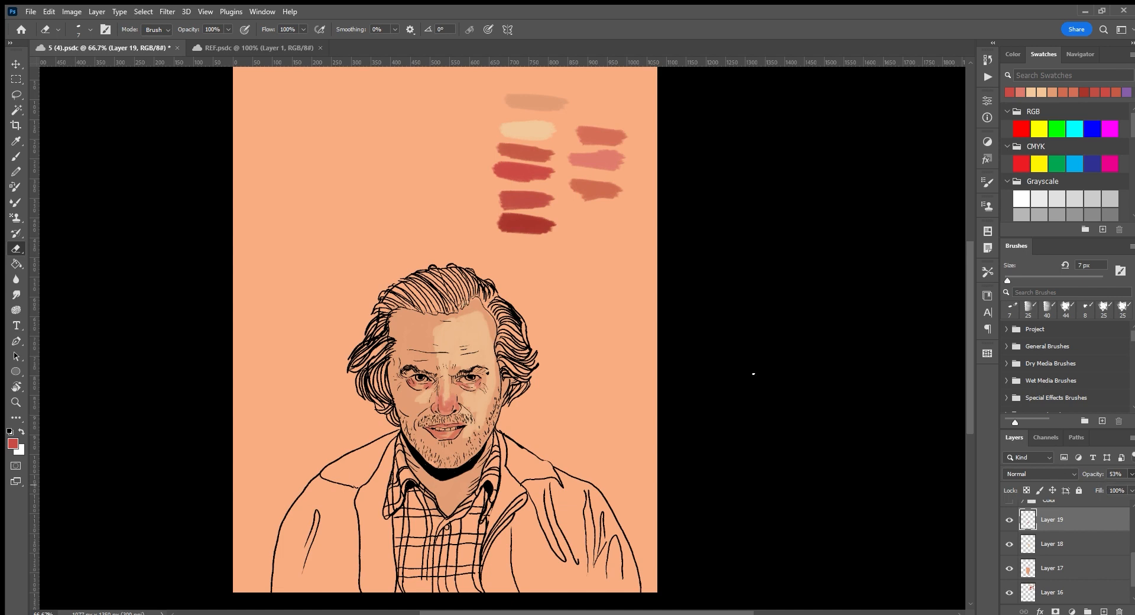
Sample the darkest red palette swatch, toggle Layer 19's visibility to compare, and add a new layer above it.
{"action": "left_click", "coordinate": [16, 141]}
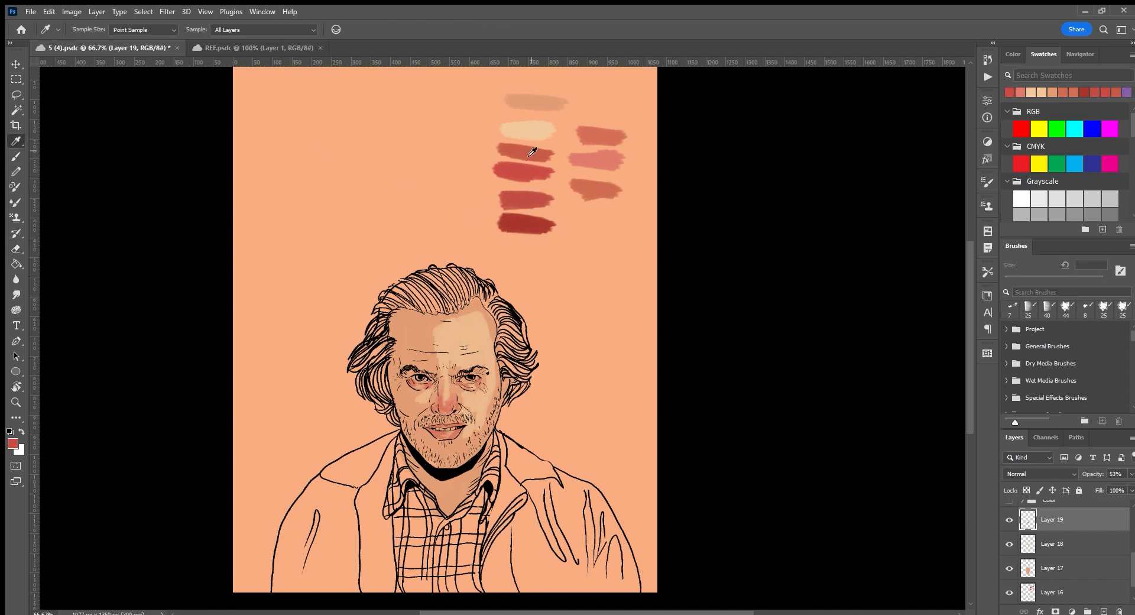
{"action": "left_click", "coordinate": [523, 223]}
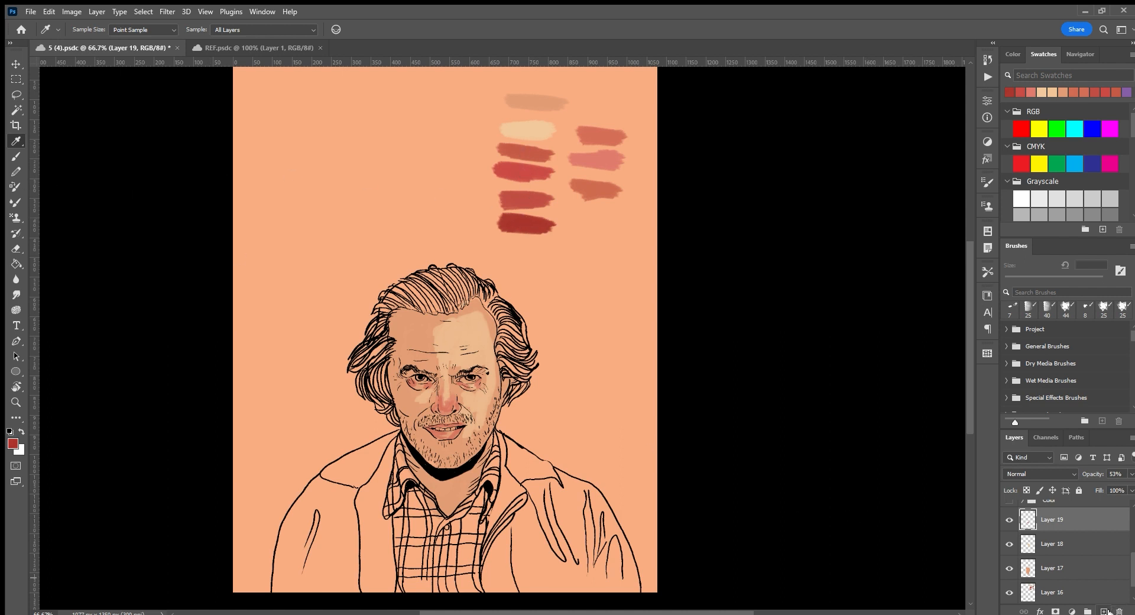
{"action": "left_click", "coordinate": [1009, 520]}
{"action": "left_click", "coordinate": [1008, 520]}
{"action": "left_click", "coordinate": [1103, 611]}
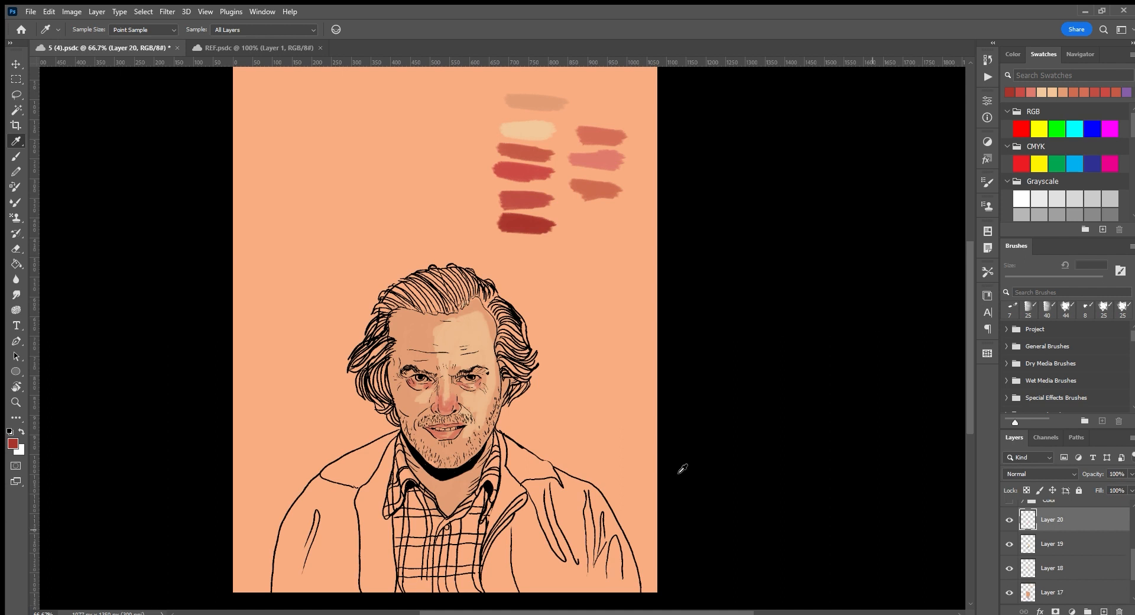
Paint a dark red shadow down the left side of the face, from forehead to jaw, on Layer 20 with the 25 px brush.
{"action": "left_click", "coordinate": [14, 155]}
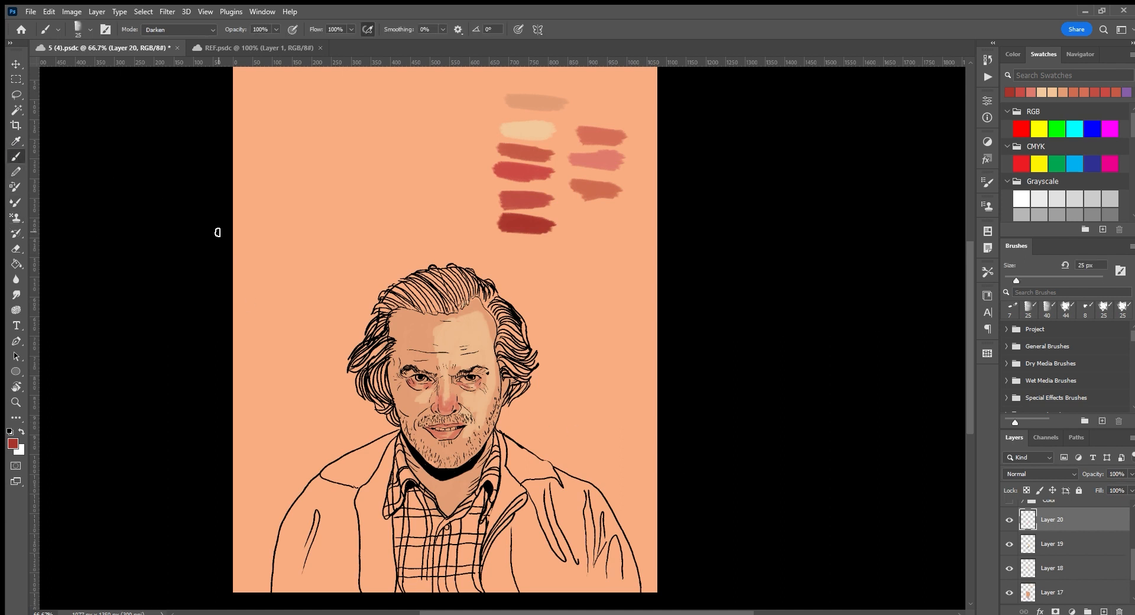
{"action": "mouse_move", "coordinate": [397, 320]}
{"action": "left_mouse_down"}
{"action": "mouse_move", "coordinate": [393, 379]}
{"action": "mouse_move", "coordinate": [408, 429]}
{"action": "left_mouse_up"}
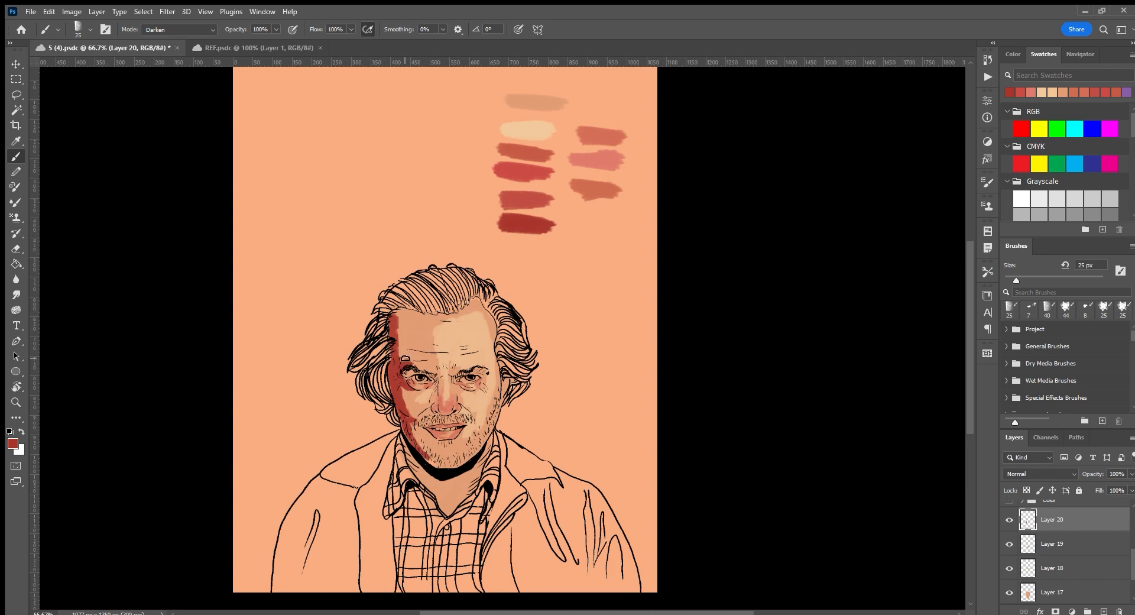
{"action": "mouse_move", "coordinate": [396, 312]}
{"action": "left_mouse_down"}
{"action": "mouse_move", "coordinate": [411, 346]}
{"action": "mouse_move", "coordinate": [401, 343]}
{"action": "left_mouse_up"}
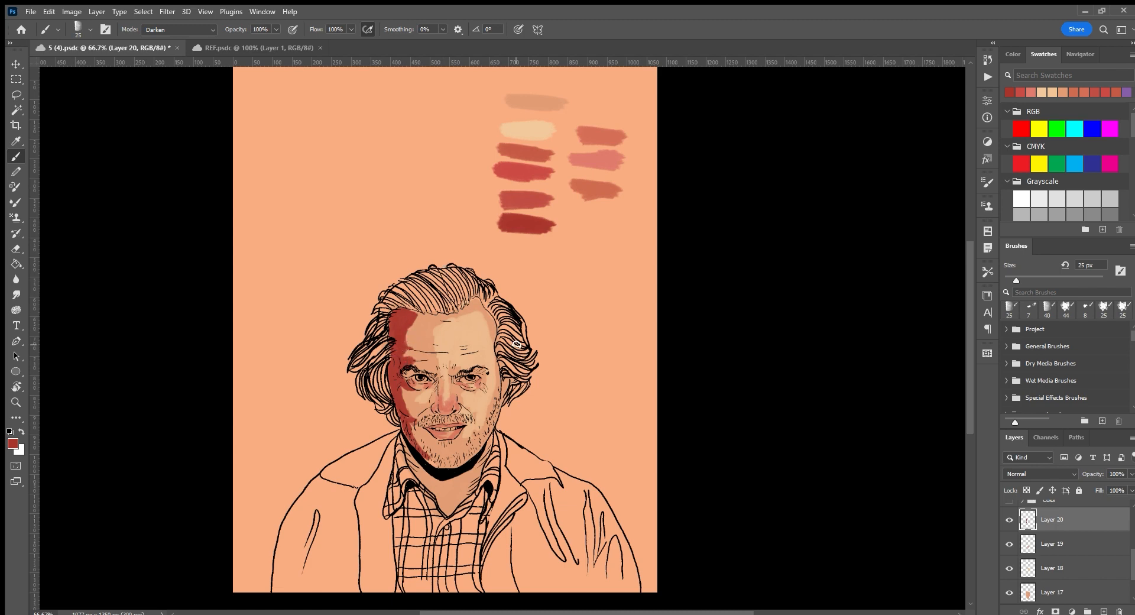
Lower Layer 20's opacity to 65%, and sample the red palette swatch just above the darkest one for painting on a new layer.
{"action": "left_click", "coordinate": [1112, 486]}
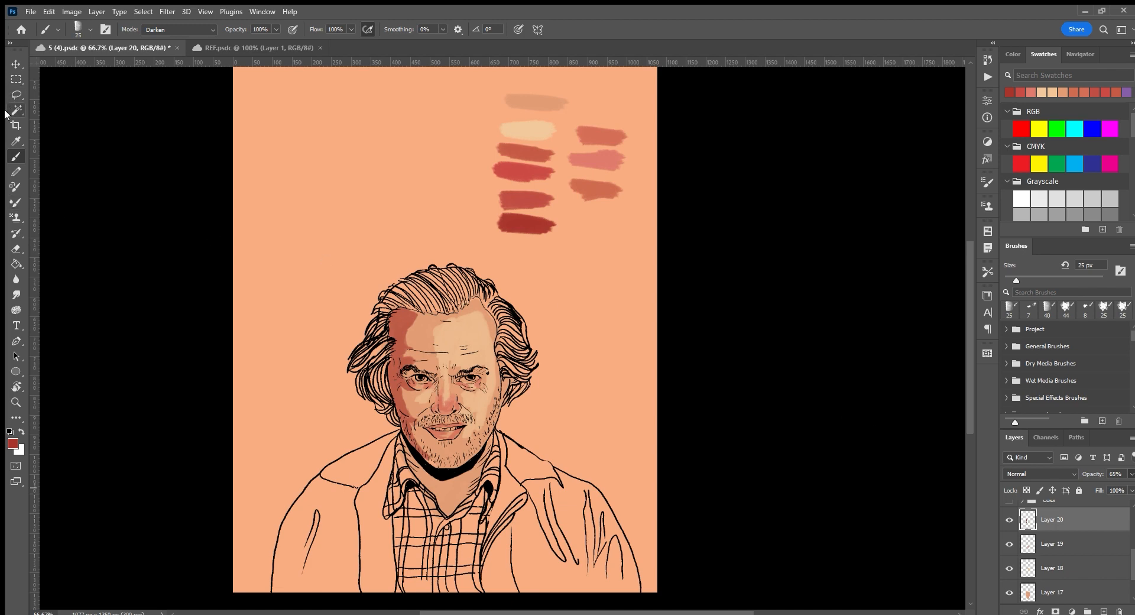
{"action": "left_click", "coordinate": [16, 141]}
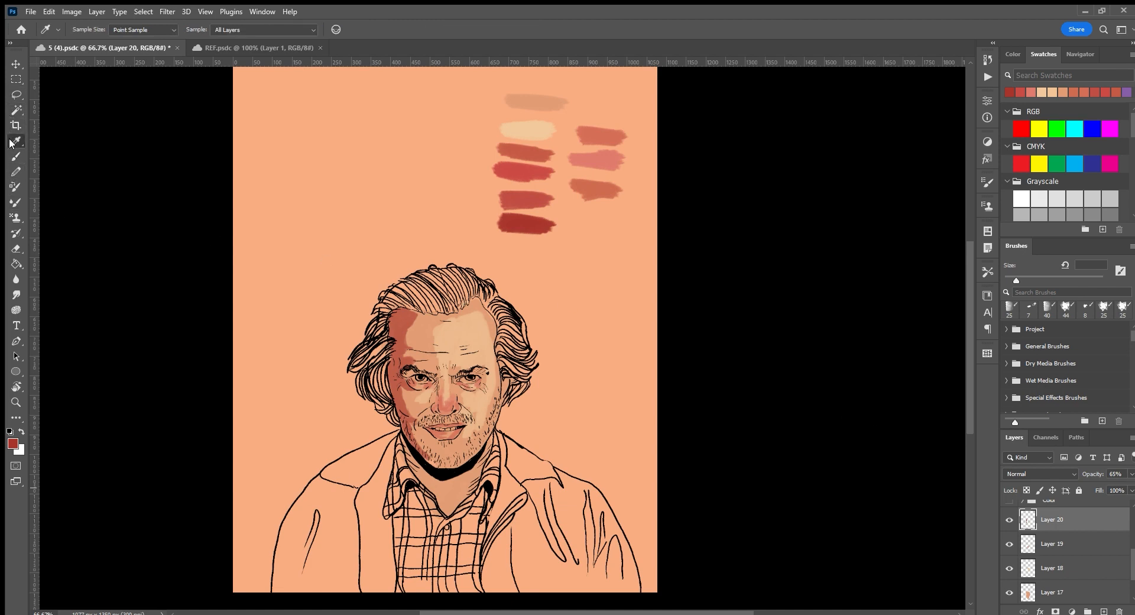
{"action": "left_click", "coordinate": [522, 202]}
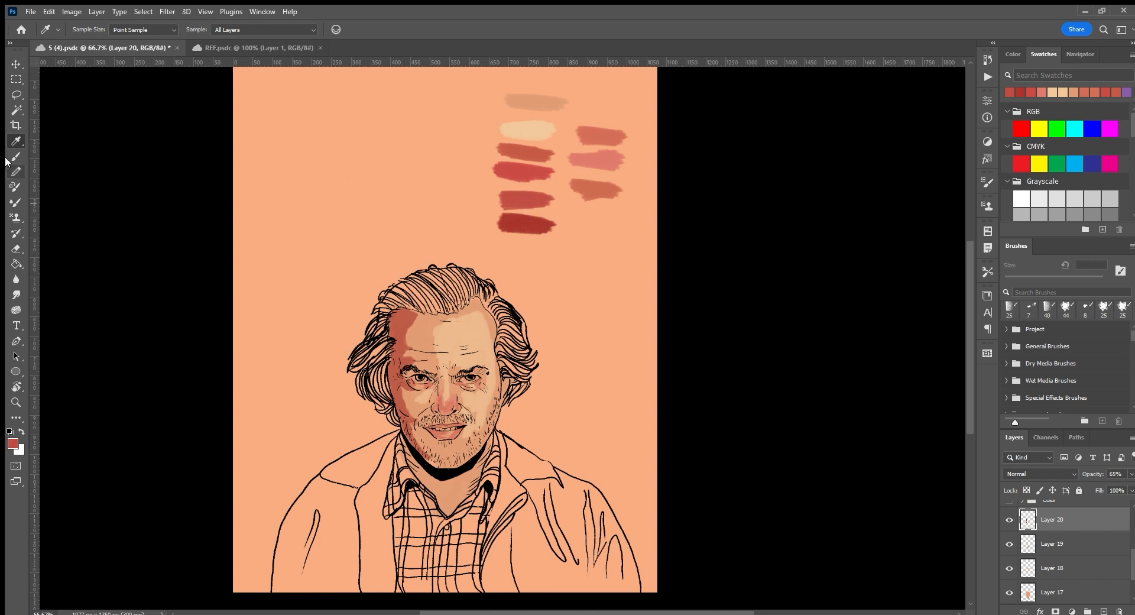
{"action": "left_click", "coordinate": [1103, 611]}
{"action": "left_click", "coordinate": [16, 156]}
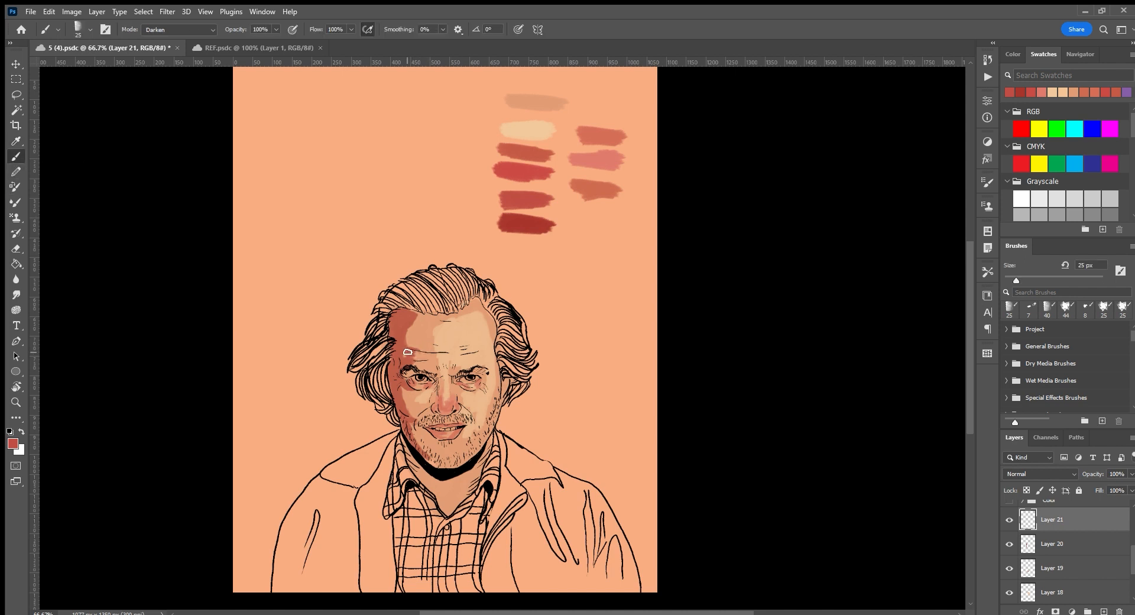
Paint the sampled red over the left side of the face on Layer 21 with the 25 px brush and lower the layer's opacity to 39%.
{"action": "mouse_move", "coordinate": [420, 349]}
{"action": "left_mouse_down"}
{"action": "mouse_move", "coordinate": [419, 312]}
{"action": "mouse_move", "coordinate": [417, 360]}
{"action": "mouse_move", "coordinate": [429, 366]}
{"action": "mouse_move", "coordinate": [409, 373]}
{"action": "mouse_move", "coordinate": [421, 389]}
{"action": "mouse_move", "coordinate": [405, 392]}
{"action": "mouse_move", "coordinate": [436, 459]}
{"action": "mouse_move", "coordinate": [416, 424]}
{"action": "left_mouse_up"}
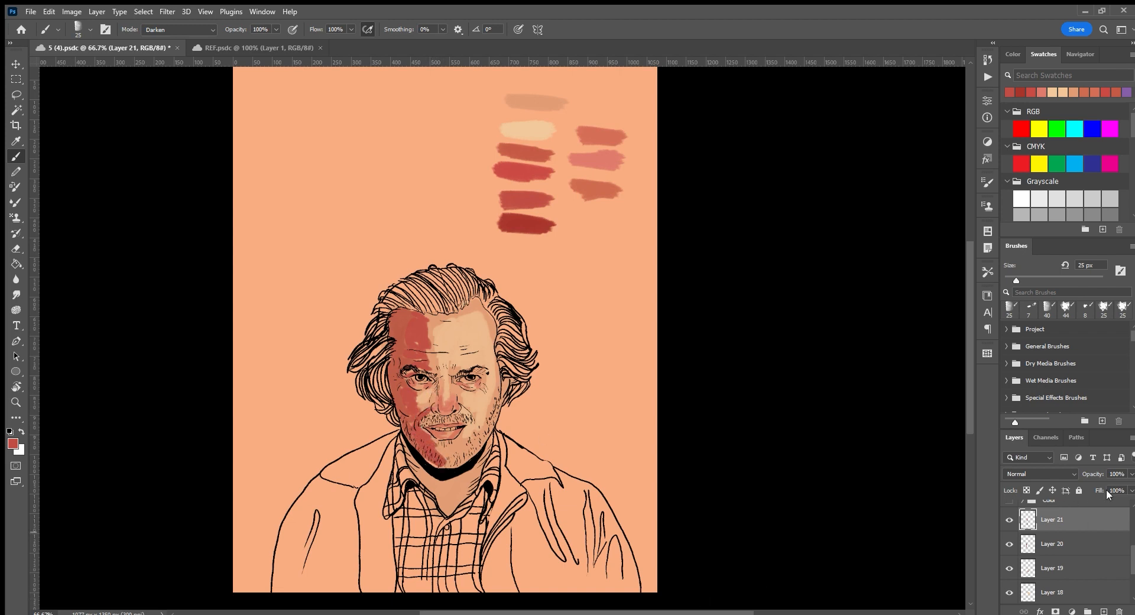
{"action": "left_click_drag", "start_coordinate": [1129, 473], "coordinate": [1084, 481]}
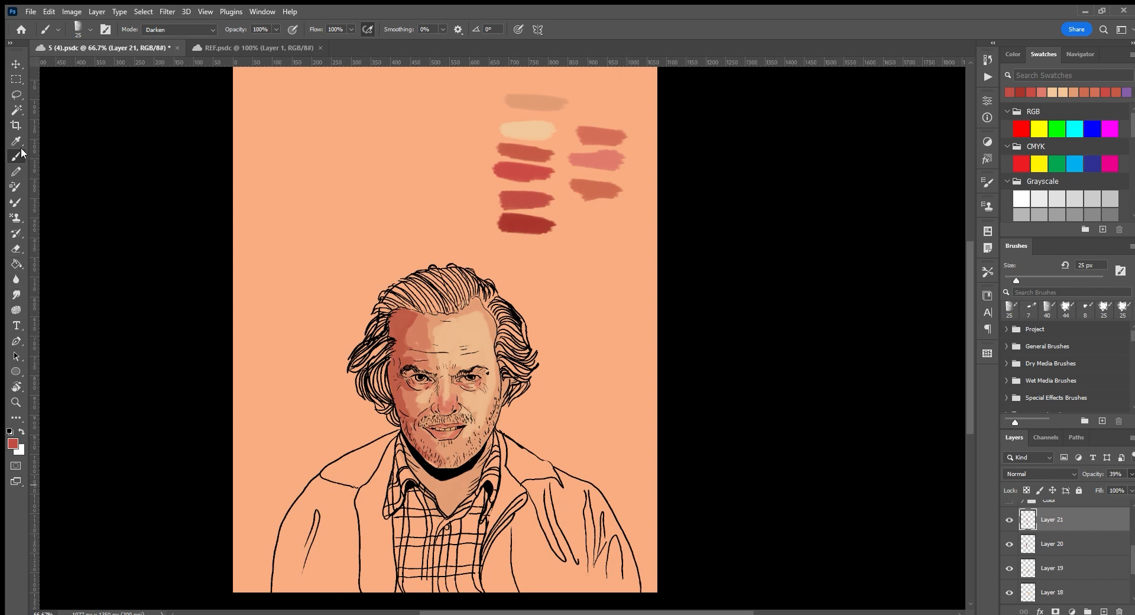
Paint both irises with the cyan RGB swatch on a new layer using a 14 px brush, and save the document.
{"action": "scroll", "coordinate": [407, 458], "scroll_direction": "up", "scroll_amount": 1}
{"action": "scroll", "coordinate": [410, 473], "scroll_direction": "down", "scroll_amount": 2}
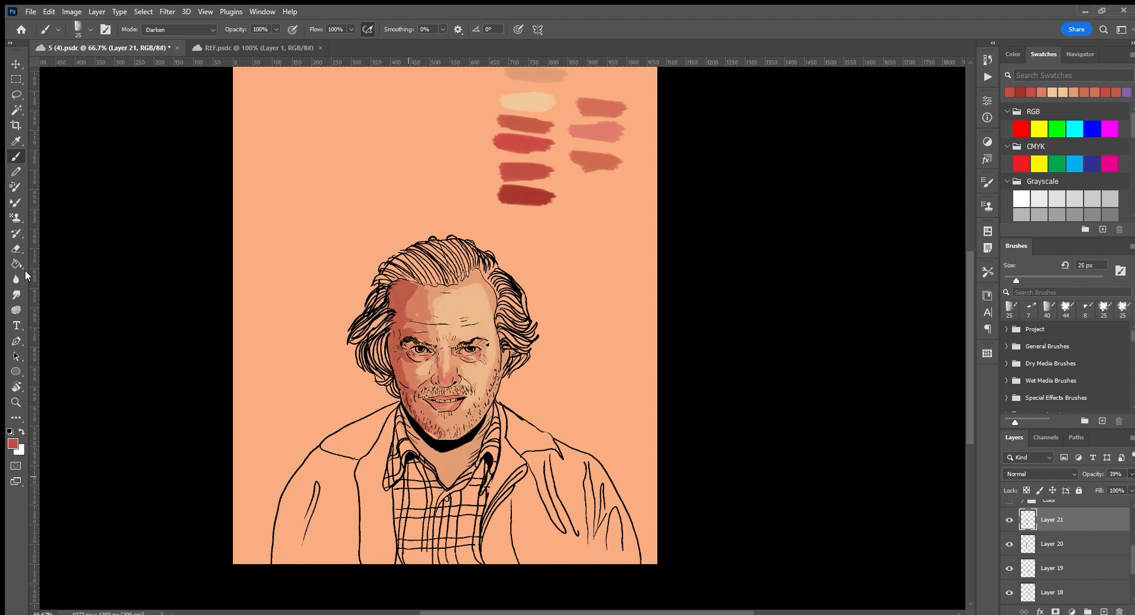
{"action": "scroll", "coordinate": [452, 381], "scroll_direction": "up", "scroll_amount": 5}
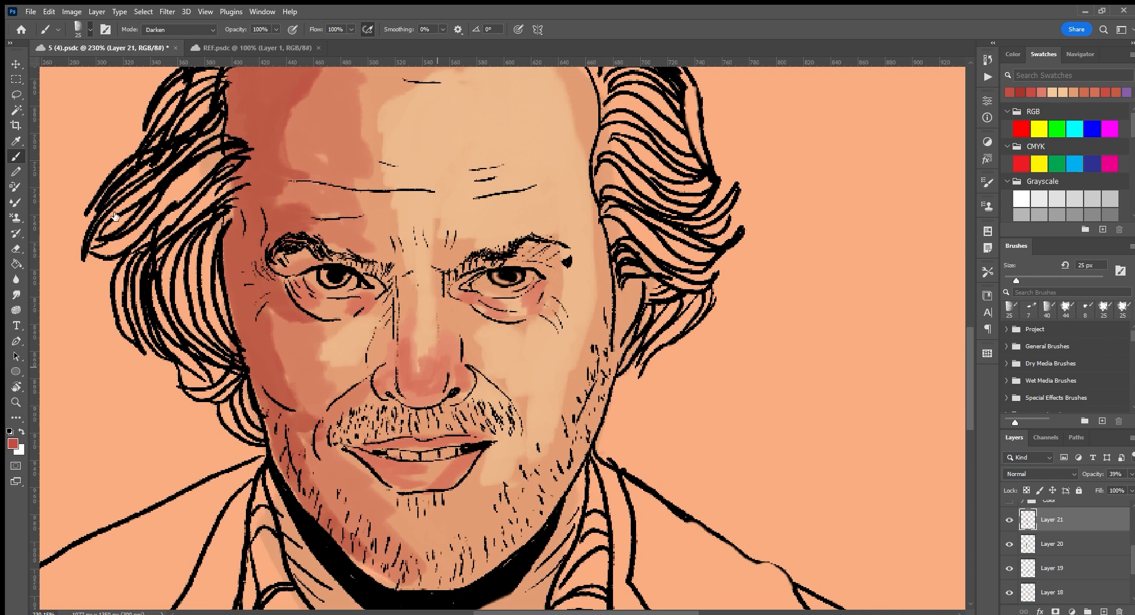
{"action": "left_click", "coordinate": [1102, 610]}
{"action": "key", "text": "space"}
{"action": "key", "text": "bracketleft"}
{"action": "key", "text": "bracketleft"}
{"action": "key", "text": "bracketleft"}
{"action": "key", "text": "bracketleft"}
{"action": "left_click", "coordinate": [1074, 131]}
{"action": "mouse_move", "coordinate": [511, 273]}
{"action": "left_mouse_down"}
{"action": "mouse_move", "coordinate": [501, 277]}
{"action": "mouse_move", "coordinate": [519, 279]}
{"action": "left_mouse_up"}
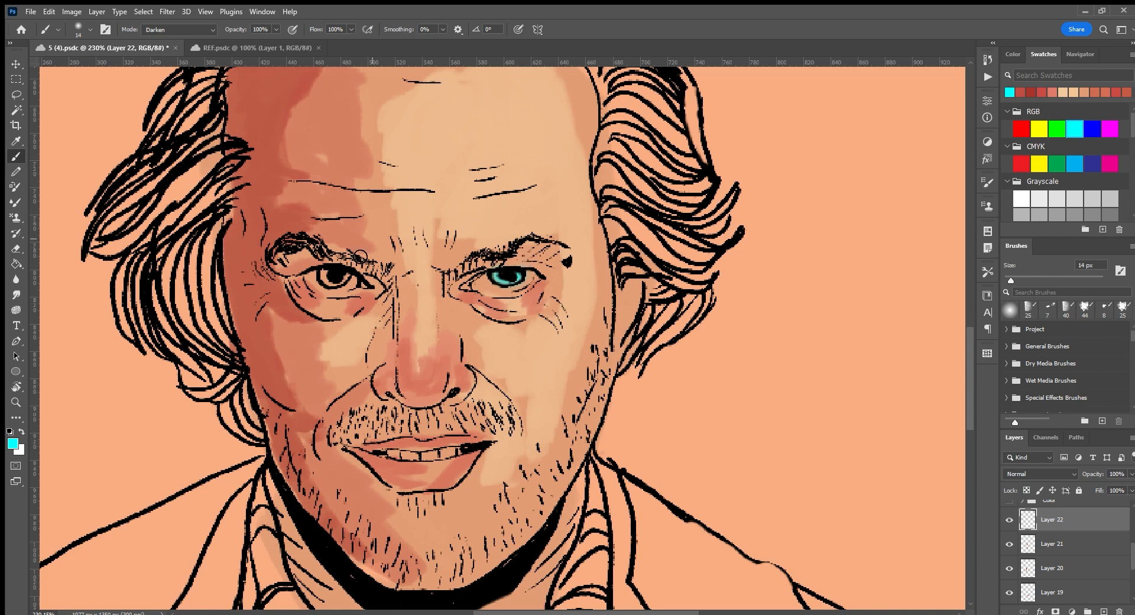
{"action": "left_click_drag", "start_coordinate": [327, 275], "coordinate": [347, 279]}
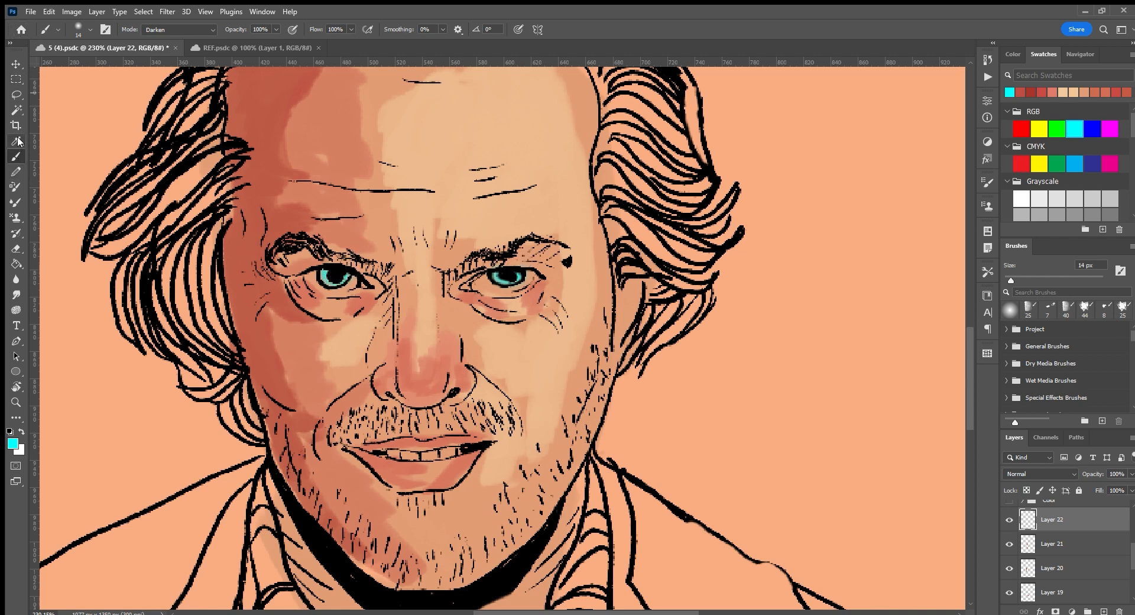
{"action": "key", "text": "ctrl+s"}
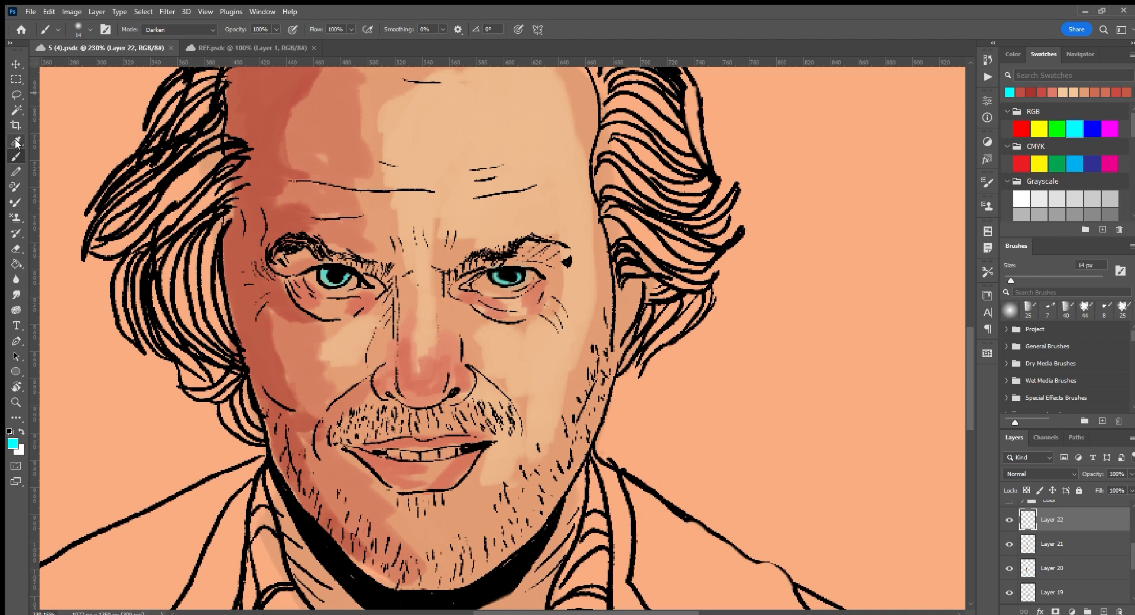
Paint the whites of both eyes with a light grey Grayscale swatch using a 17 px brush, and lower Layer 22's opacity.
{"action": "left_click", "coordinate": [16, 141]}
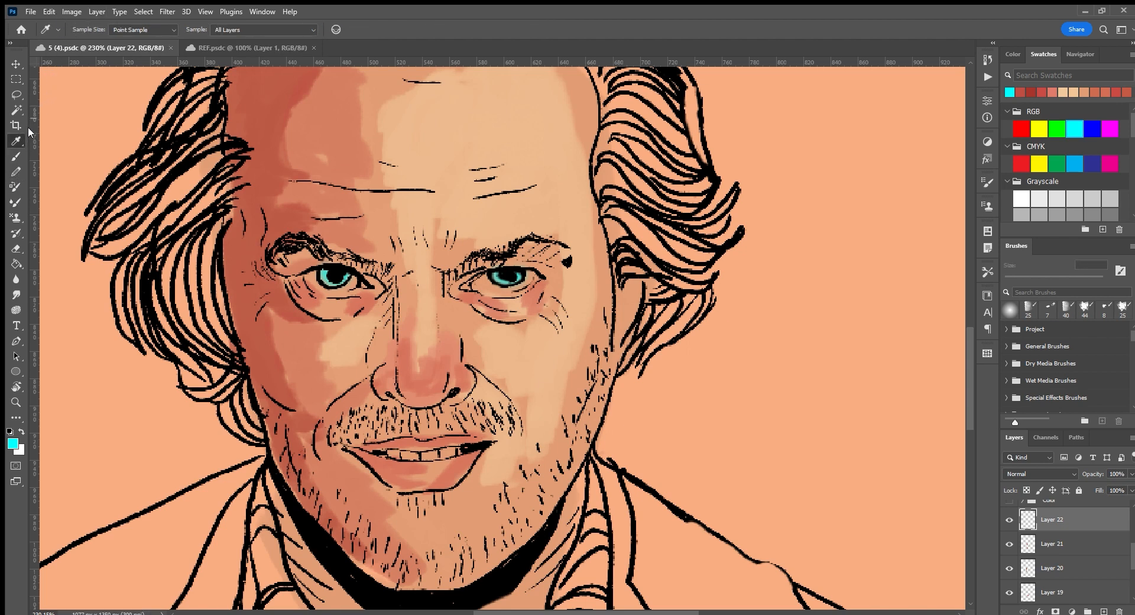
{"action": "left_click", "coordinate": [1054, 204]}
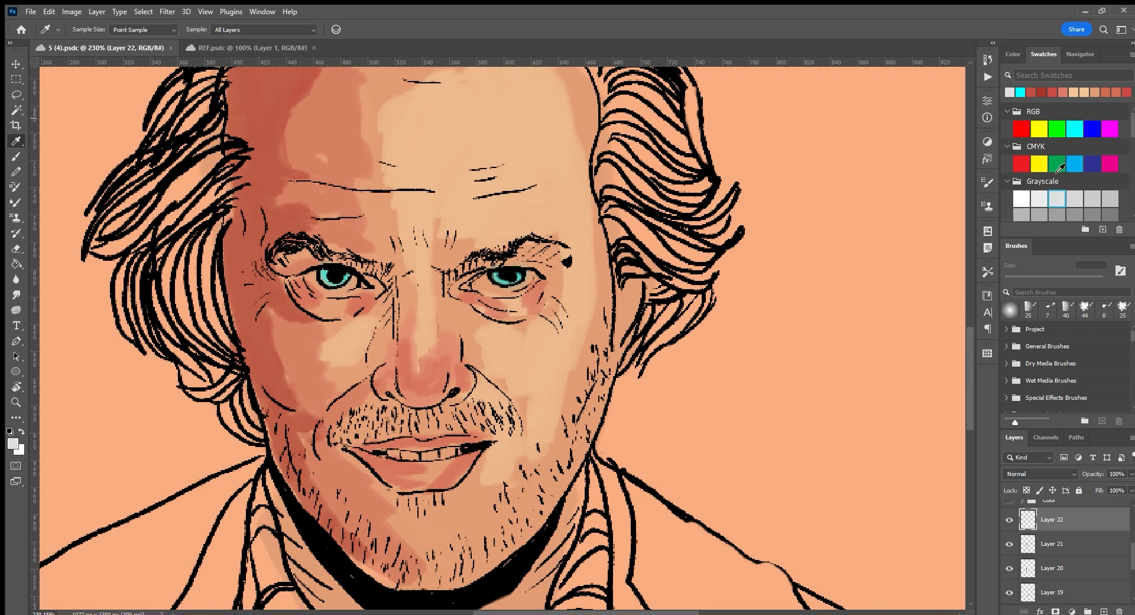
{"action": "left_click", "coordinate": [16, 156]}
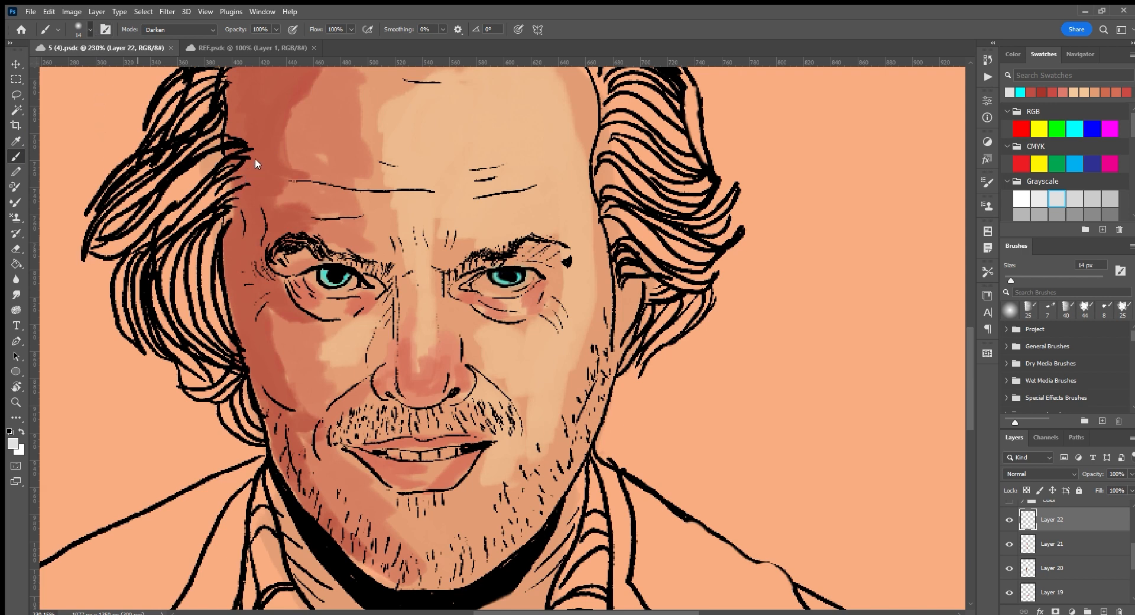
{"action": "key", "text": "."}
{"action": "key", "text": "["}
{"action": "key", "text": "["}
{"action": "key", "text": "["}
{"action": "key", "text": "["}
{"action": "key", "text": "["}
{"action": "mouse_move", "coordinate": [508, 298]}
{"action": "left_mouse_down"}
{"action": "mouse_move", "coordinate": [484, 280]}
{"action": "mouse_move", "coordinate": [500, 293]}
{"action": "mouse_move", "coordinate": [485, 285]}
{"action": "mouse_move", "coordinate": [517, 289]}
{"action": "mouse_move", "coordinate": [535, 277]}
{"action": "left_mouse_up"}
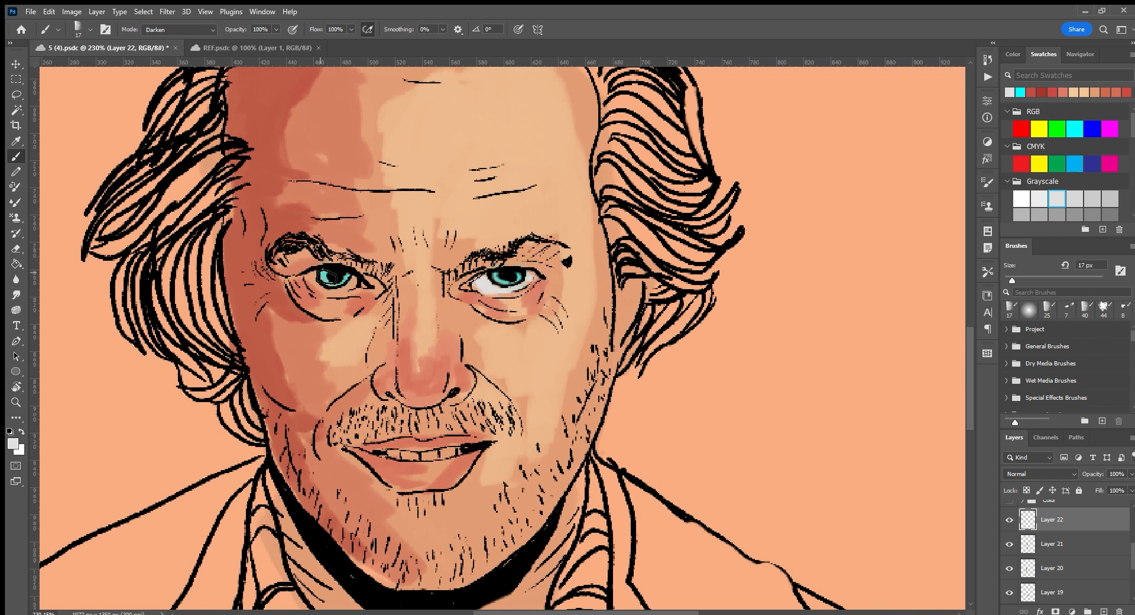
{"action": "mouse_move", "coordinate": [328, 274]}
{"action": "left_mouse_down"}
{"action": "mouse_move", "coordinate": [339, 290]}
{"action": "mouse_move", "coordinate": [369, 279]}
{"action": "left_mouse_up"}
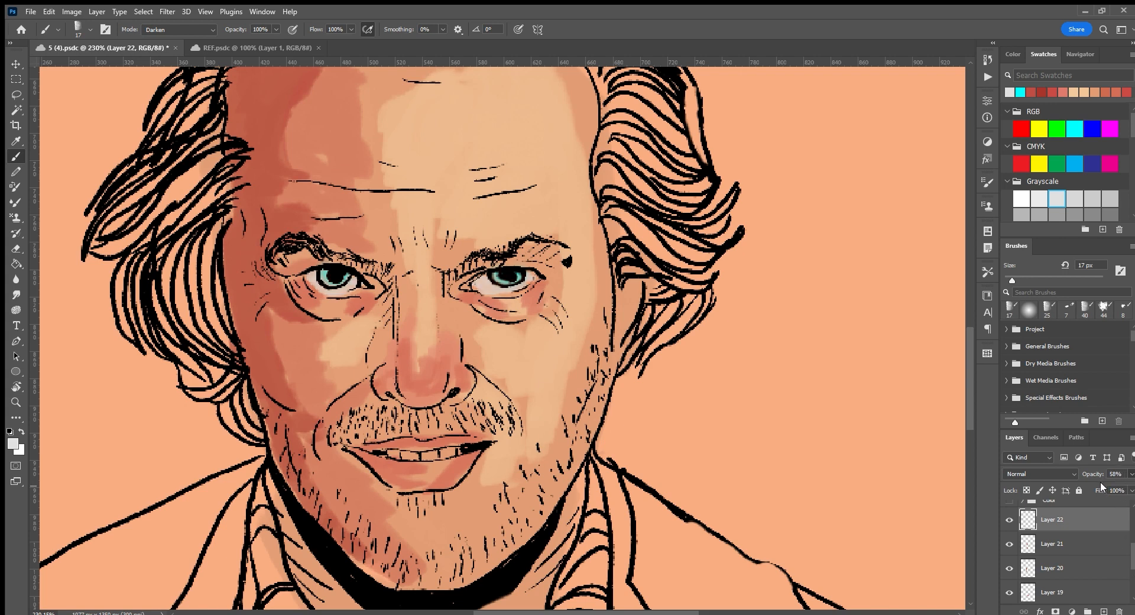
{"action": "left_click_drag", "start_coordinate": [1098, 482], "coordinate": [1067, 475]}
Paint the light orange Pastel swatch over both irises on a new layer and lower the layer's opacity to 36%.
{"action": "left_click", "coordinate": [1102, 611]}
{"action": "scroll", "coordinate": [1036, 201], "scroll_direction": "down", "scroll_amount": 10}
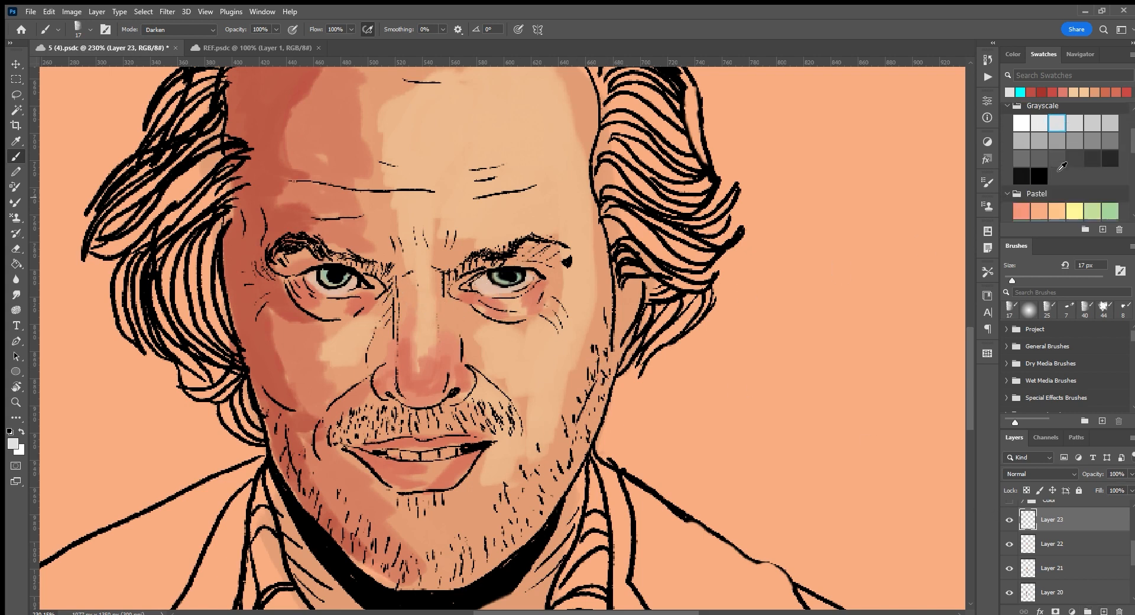
{"action": "left_click", "coordinate": [1062, 131]}
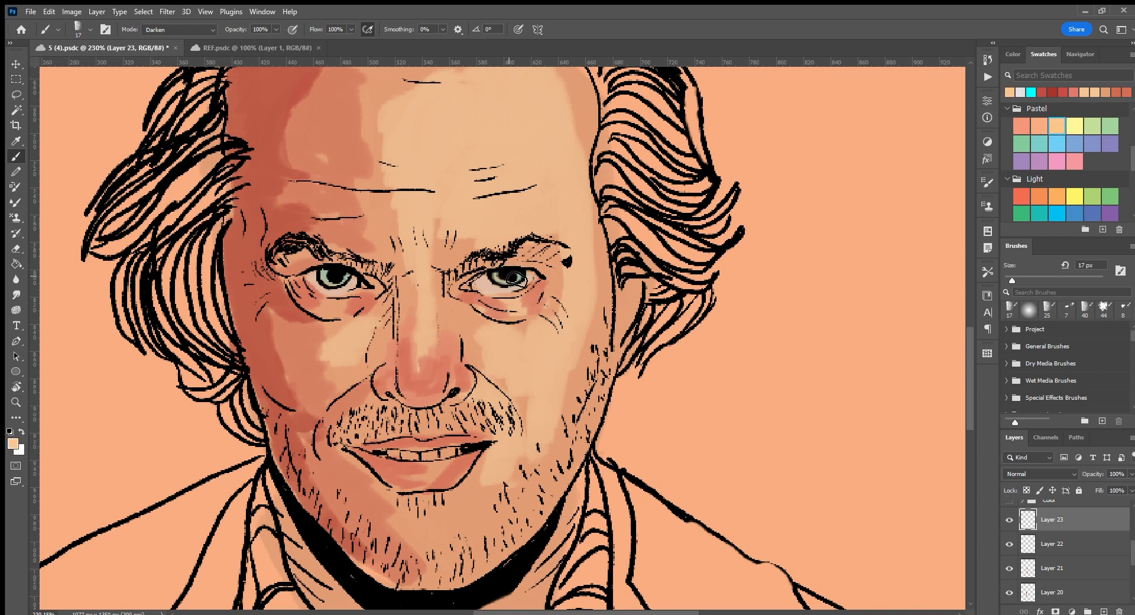
{"action": "mouse_move", "coordinate": [524, 274]}
{"action": "left_mouse_down"}
{"action": "mouse_move", "coordinate": [505, 279]}
{"action": "mouse_move", "coordinate": [527, 274]}
{"action": "left_mouse_up"}
{"action": "mouse_move", "coordinate": [338, 271]}
{"action": "left_mouse_down"}
{"action": "mouse_move", "coordinate": [332, 278]}
{"action": "mouse_move", "coordinate": [353, 278]}
{"action": "mouse_move", "coordinate": [337, 265]}
{"action": "left_mouse_up"}
Sample the pink palette swatch and paint it into the corners of the eyes on a new layer with the 17 px brush.
{"action": "scroll", "coordinate": [727, 303], "scroll_direction": "up", "scroll_amount": 3}
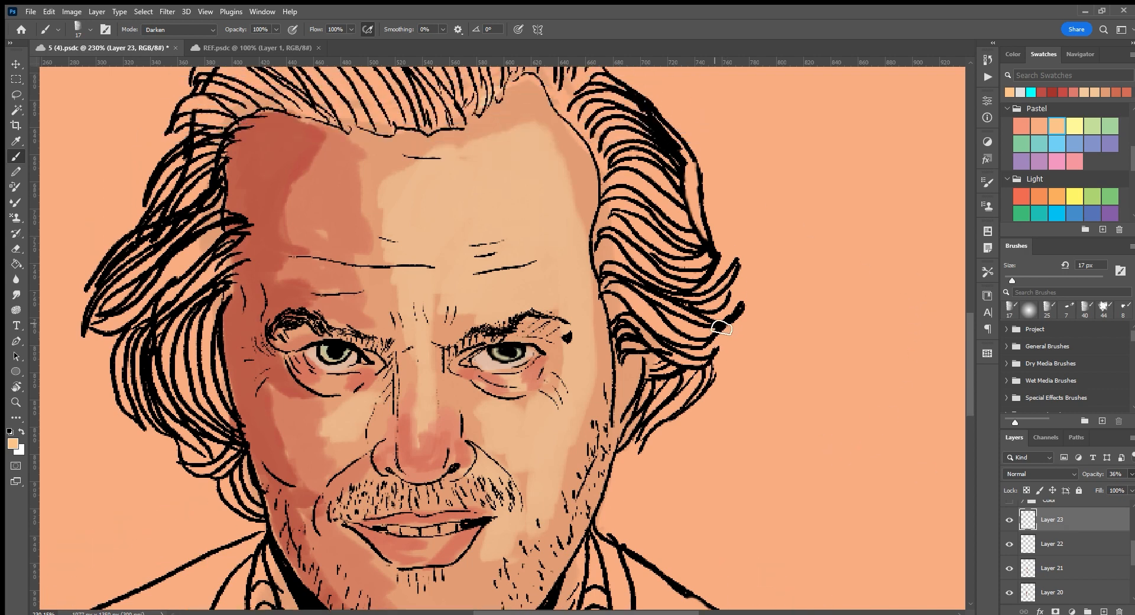
{"action": "scroll", "coordinate": [721, 328], "scroll_direction": "up", "scroll_amount": 8}
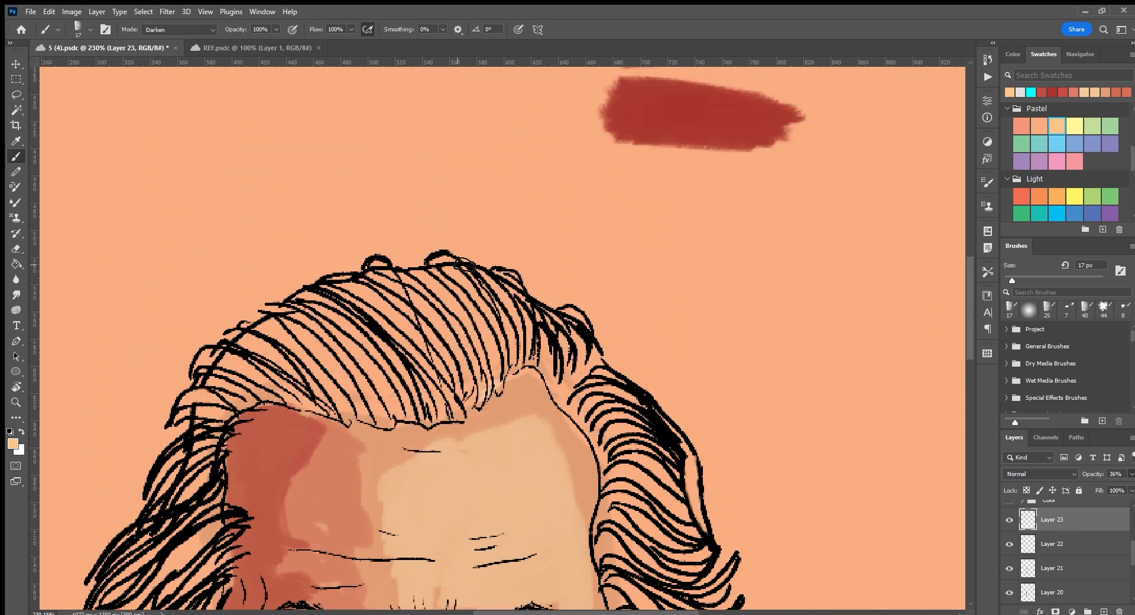
{"action": "scroll", "coordinate": [463, 263], "scroll_direction": "up", "scroll_amount": 5}
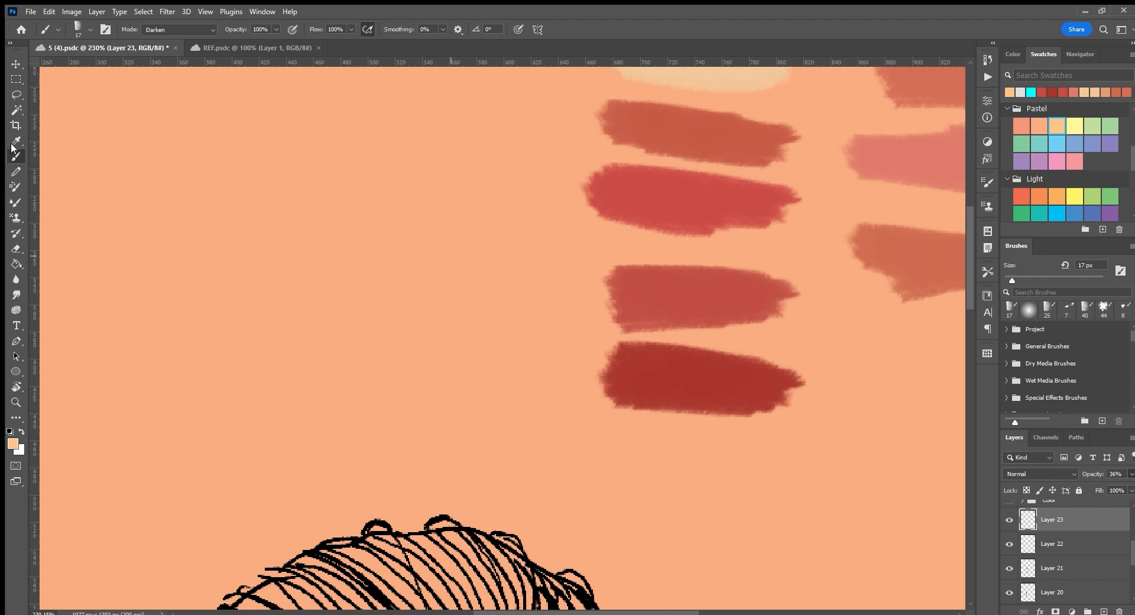
{"action": "left_click", "coordinate": [15, 143]}
{"action": "left_click", "coordinate": [872, 174]}
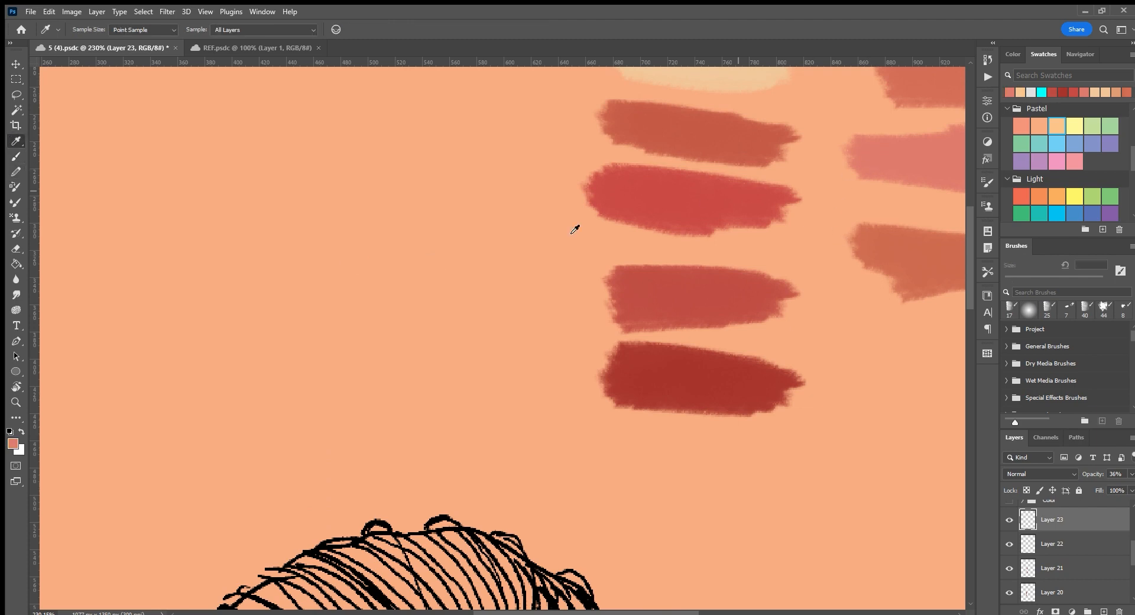
{"action": "left_click", "coordinate": [15, 156]}
{"action": "scroll", "coordinate": [304, 374], "scroll_direction": "down", "scroll_amount": 5}
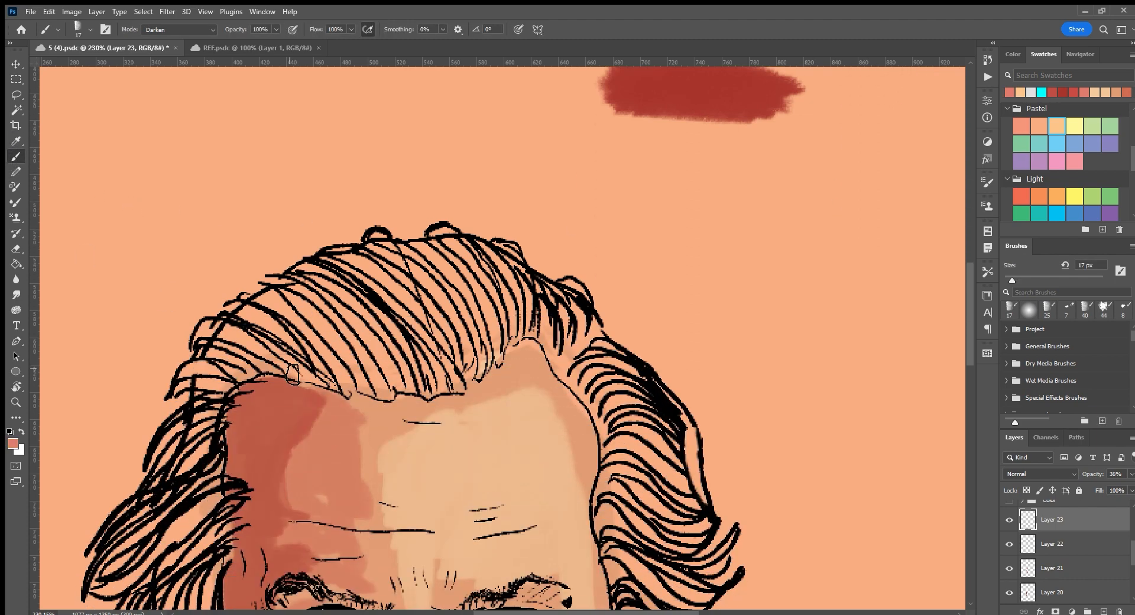
{"action": "scroll", "coordinate": [292, 374], "scroll_direction": "down", "scroll_amount": 5}
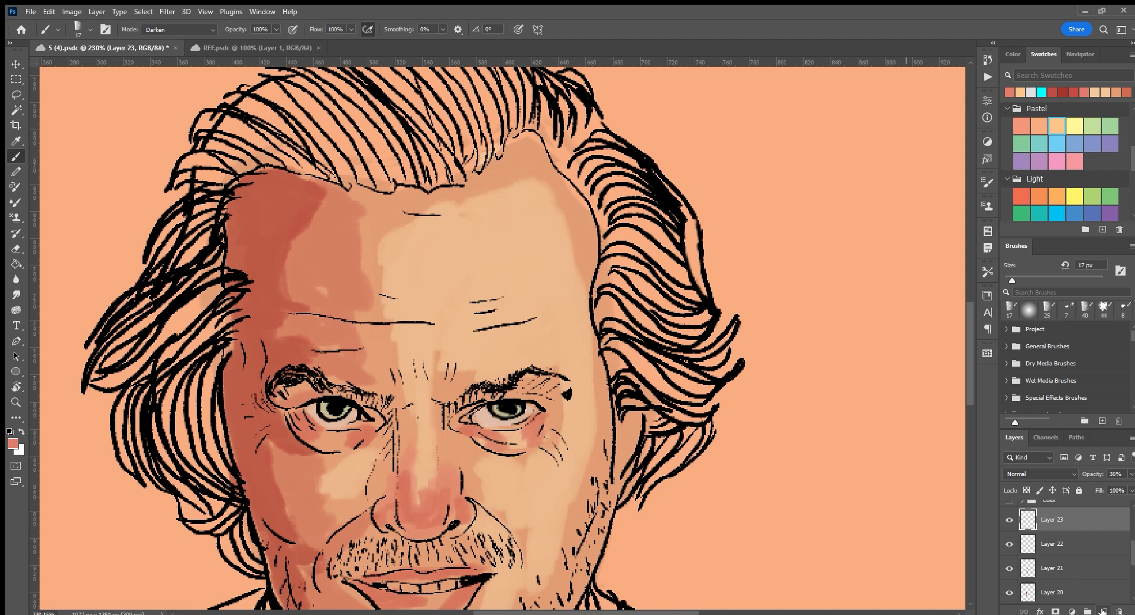
{"action": "left_click_drag", "start_coordinate": [481, 419], "coordinate": [490, 408]}
{"action": "scroll", "coordinate": [816, 254], "scroll_direction": "down", "scroll_amount": 1}
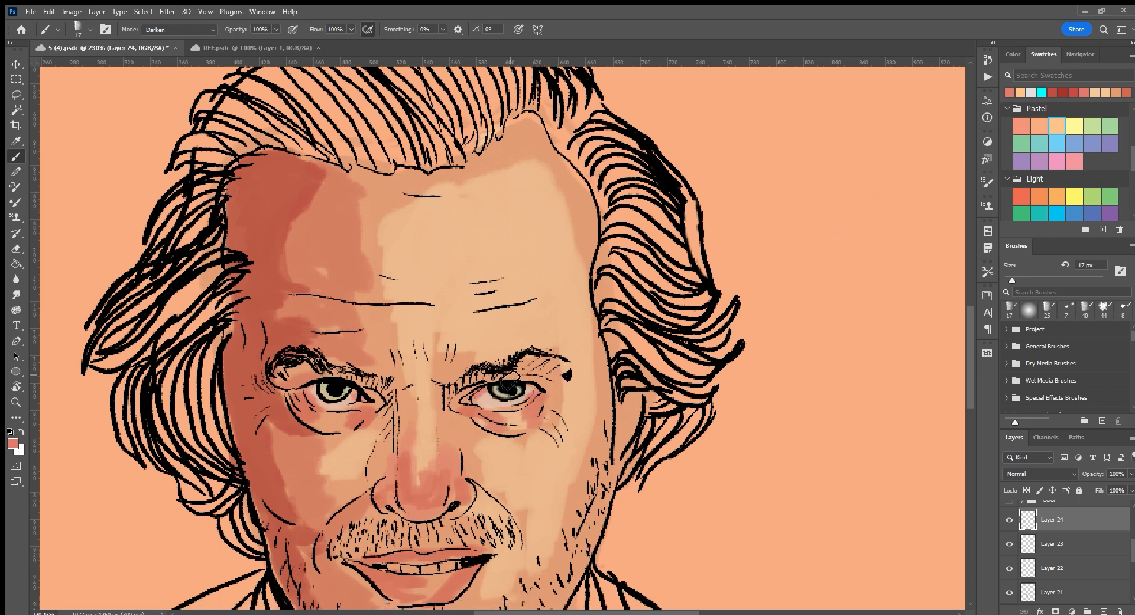
Paint both irises with the orange-brown Dark swatch on Layer 25, setting its opacity to 68% and blend mode to Normal after trying Lighten.
{"action": "scroll", "coordinate": [1020, 173], "scroll_direction": "down", "scroll_amount": 5}
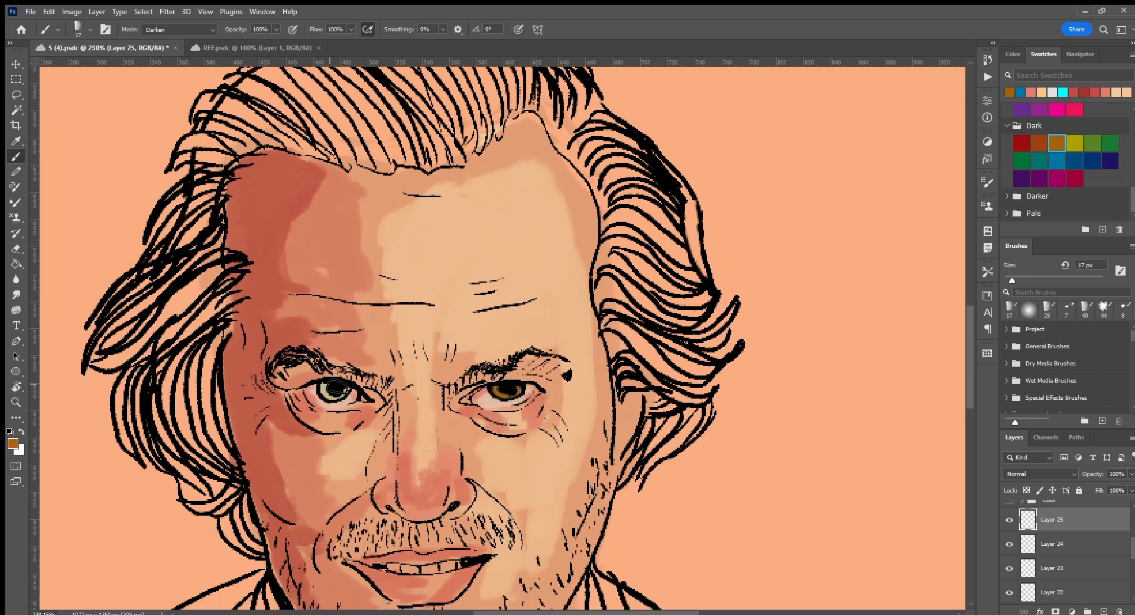
{"action": "mouse_move", "coordinate": [342, 388]}
{"action": "left_mouse_down"}
{"action": "mouse_move", "coordinate": [332, 390]}
{"action": "mouse_move", "coordinate": [352, 394]}
{"action": "mouse_move", "coordinate": [338, 383]}
{"action": "left_mouse_up"}
{"action": "left_click_drag", "start_coordinate": [1116, 478], "coordinate": [1107, 483]}
{"action": "left_click", "coordinate": [1037, 474]}
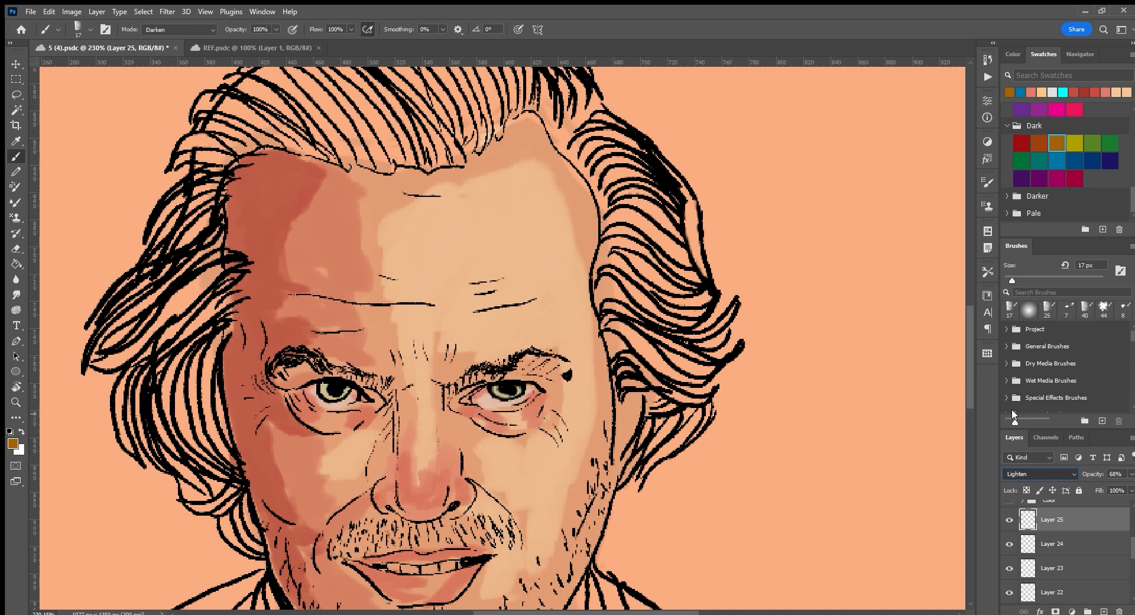
{"action": "left_click", "coordinate": [973, 439]}
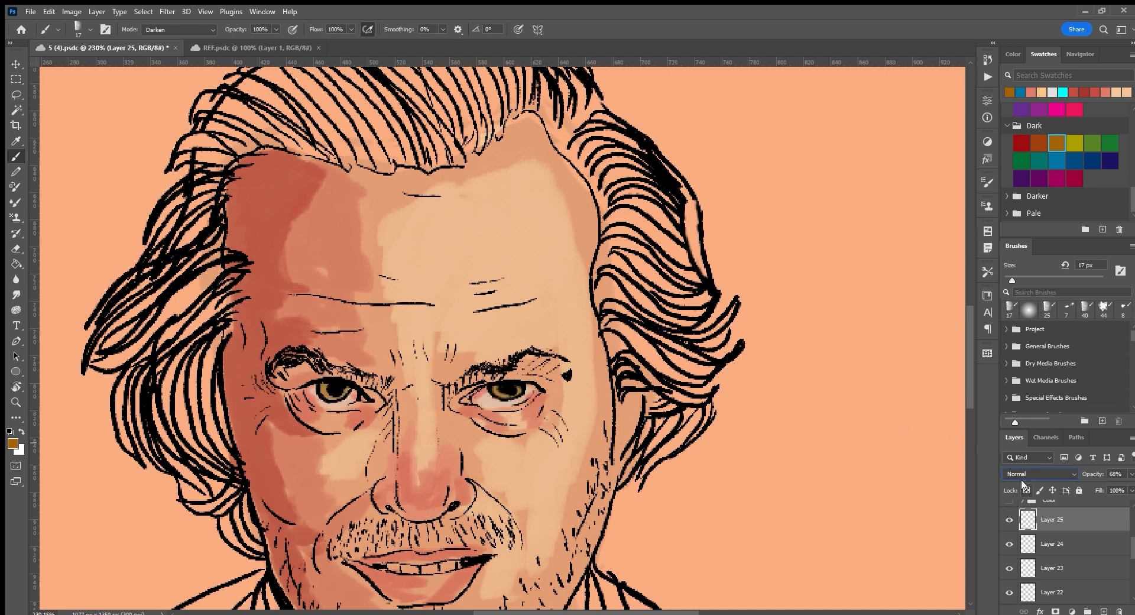
Merge the face colour layers one after another, from Layer 25 down into Layer 16.
{"action": "scroll", "coordinate": [745, 397], "scroll_direction": "down", "scroll_amount": 3}
{"action": "scroll", "coordinate": [1041, 529], "scroll_direction": "up", "scroll_amount": 2}
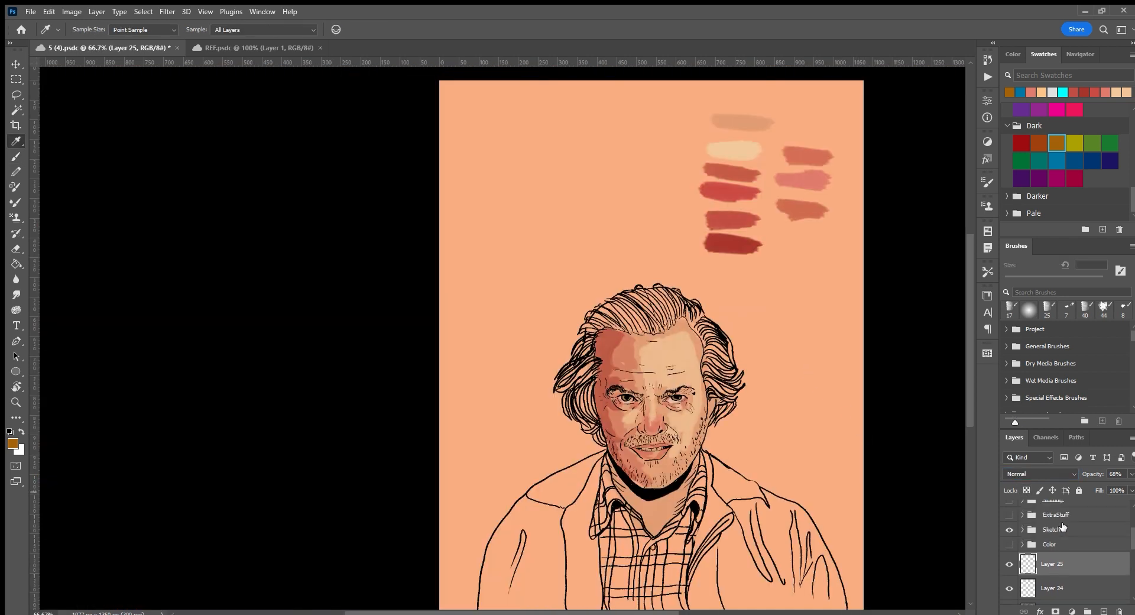
{"action": "scroll", "coordinate": [1097, 557], "scroll_direction": "down", "scroll_amount": 3}
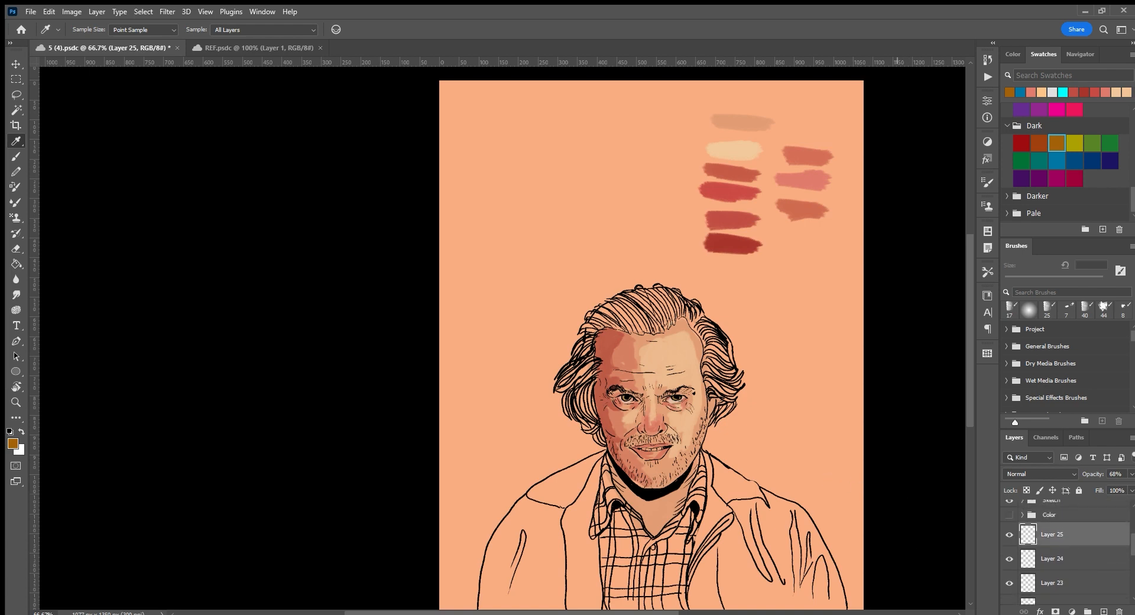
{"action": "left_click", "coordinate": [915, 612]}
{"action": "left_click_drag", "start_coordinate": [915, 611], "coordinate": [702, 598]}
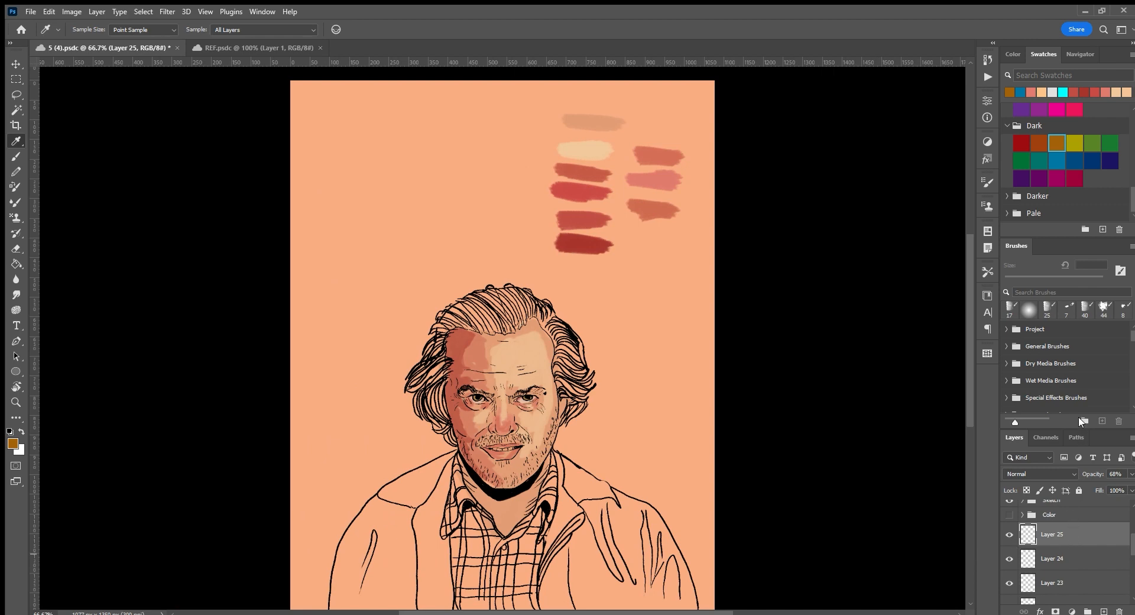
{"action": "right_click", "coordinate": [1050, 530]}
{"action": "left_click", "coordinate": [1054, 409]}
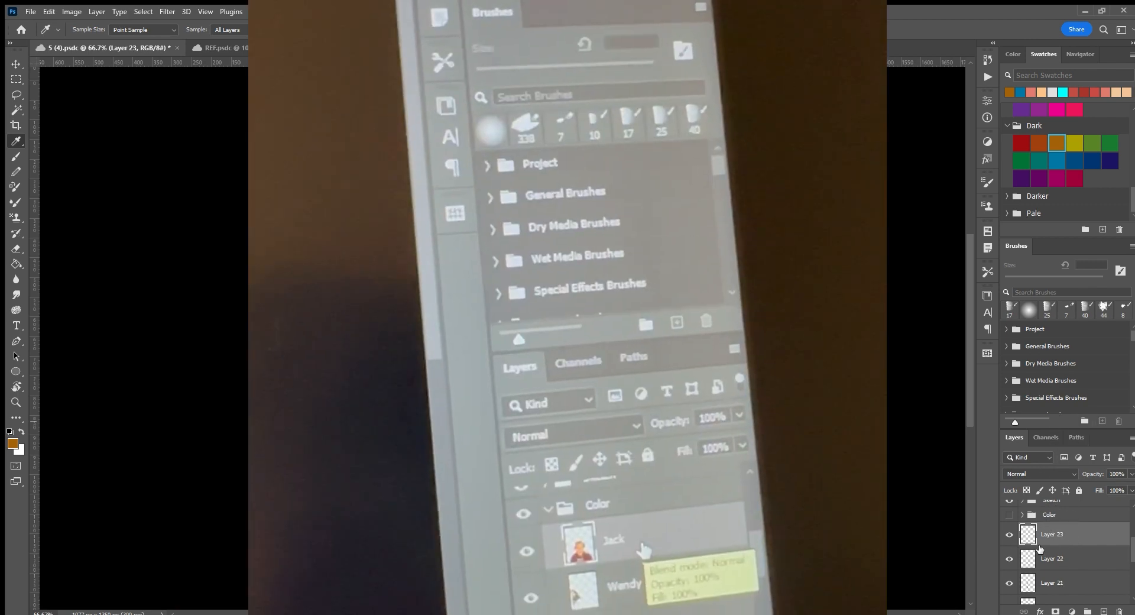
{"action": "right_click", "coordinate": [1055, 531]}
{"action": "left_click", "coordinate": [1051, 412]}
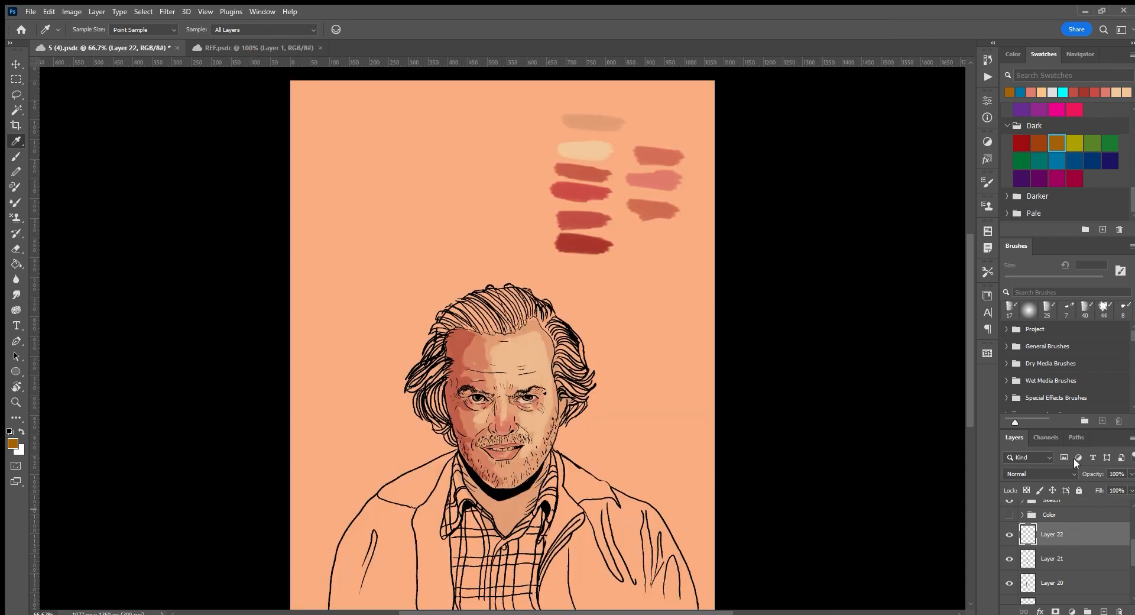
{"action": "left_click", "coordinate": [1076, 417]}
{"action": "left_click", "coordinate": [1062, 419]}
{"action": "key", "text": "ctrl+e"}
{"action": "key", "text": "ctrl+e"}
{"action": "key", "text": "ctrl+e"}
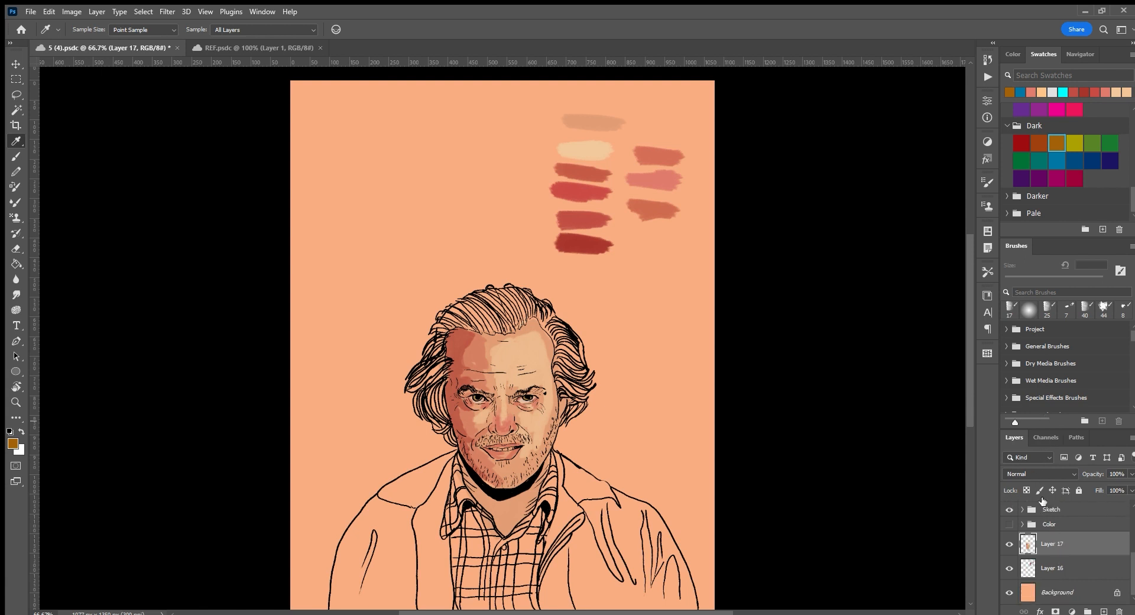
{"action": "key", "text": "ctrl+e"}
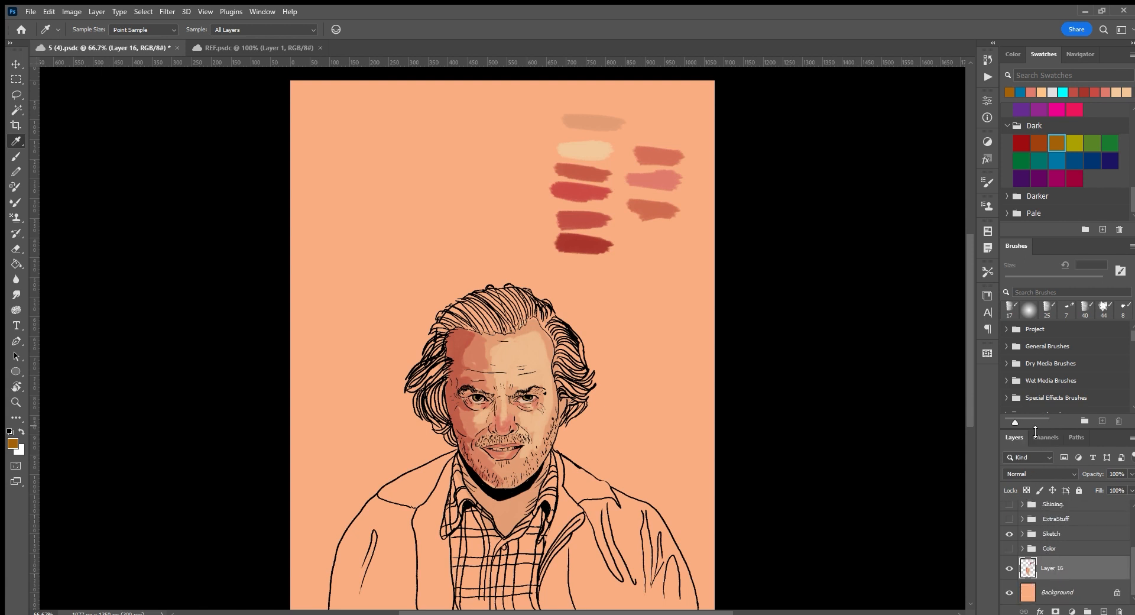
Toggle Layer 16's visibility to compare Jack's line art with and without the face colours.
{"action": "left_click", "coordinate": [1008, 567]}
{"action": "left_click", "coordinate": [1008, 567]}
{"action": "left_click", "coordinate": [1008, 568]}
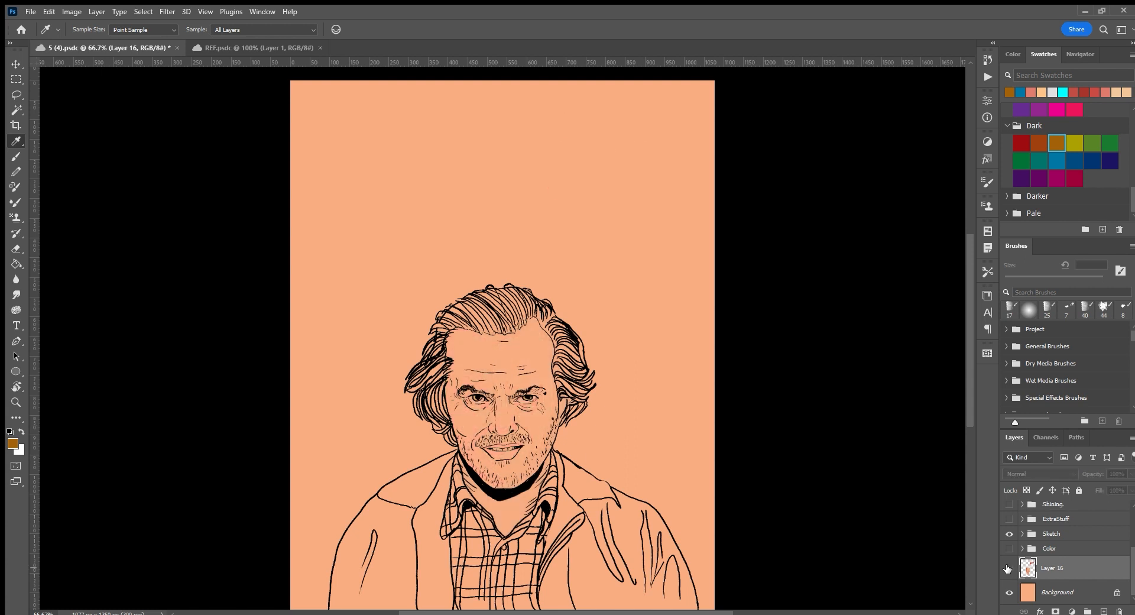
{"action": "left_click", "coordinate": [1008, 567]}
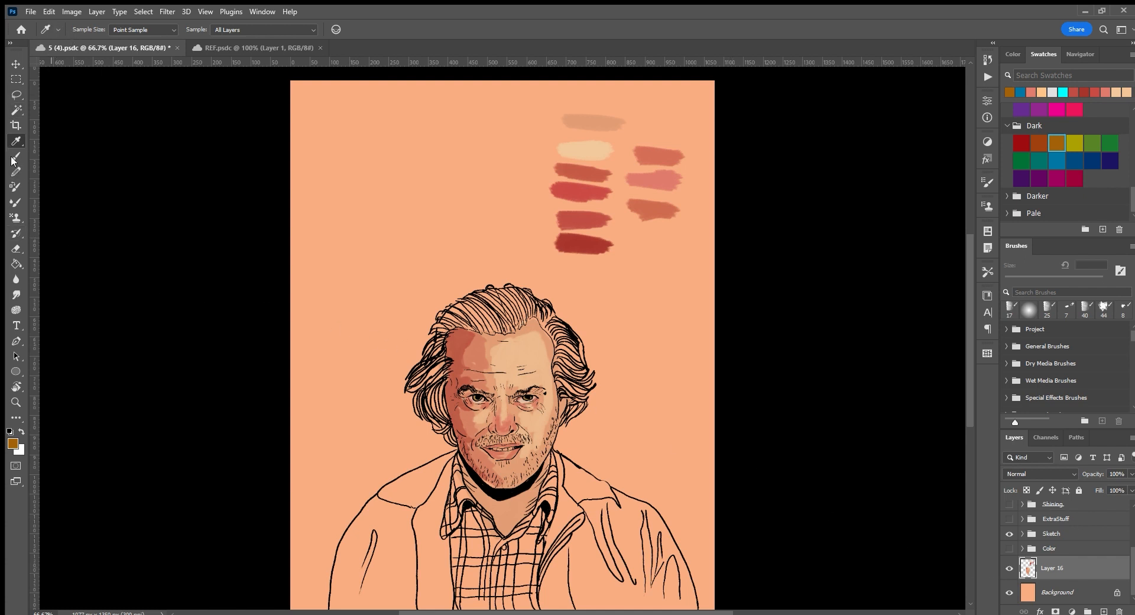
Paint sample hair strands on Layer 16 with the 10 px brush, using the orange-brown and dark red Dark swatches.
{"action": "key", "text": "b"}
{"action": "key", "text": "bracketleft"}
{"action": "key", "text": "bracketleft"}
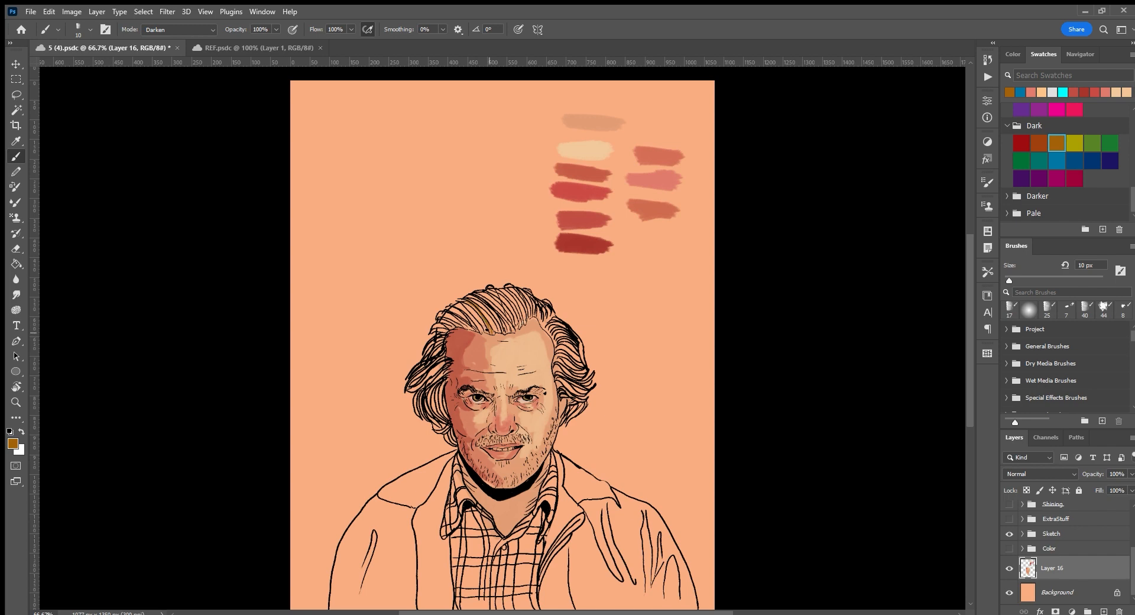
{"action": "left_click_drag", "start_coordinate": [488, 329], "coordinate": [465, 307]}
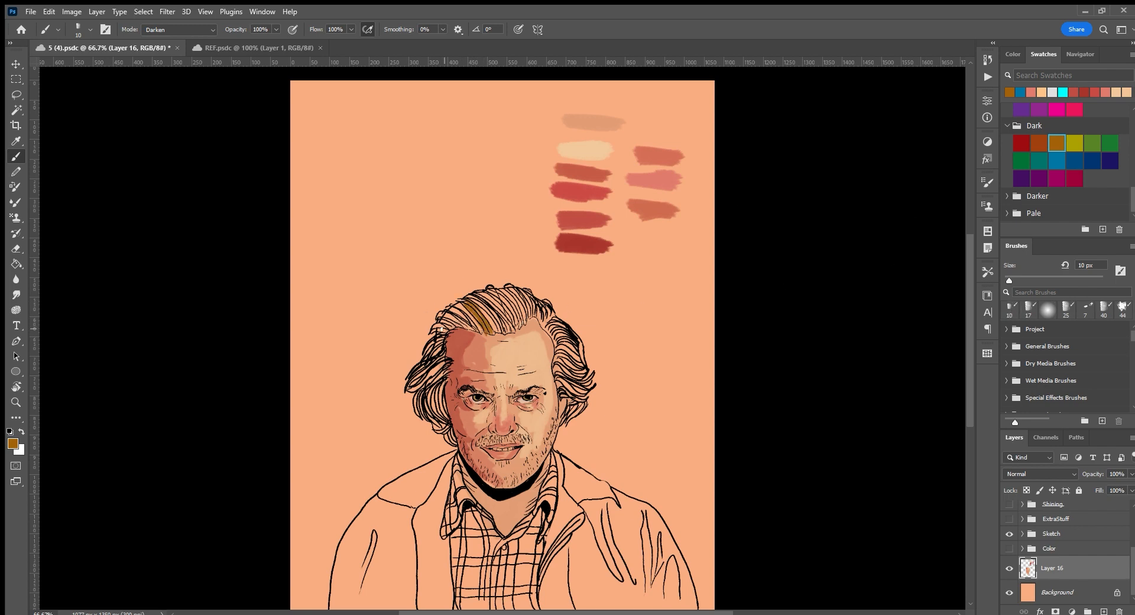
{"action": "left_click", "coordinate": [1021, 143]}
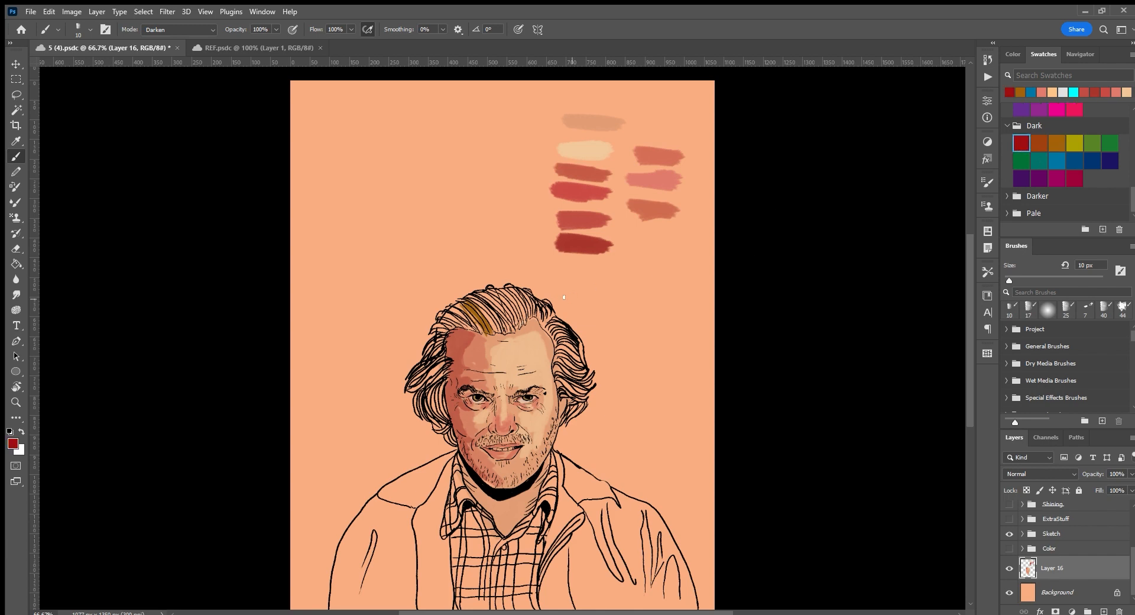
{"action": "mouse_move", "coordinate": [474, 305]}
{"action": "left_mouse_down"}
{"action": "mouse_move", "coordinate": [499, 334]}
{"action": "mouse_move", "coordinate": [473, 300]}
{"action": "left_mouse_up"}
{"action": "left_click_drag", "start_coordinate": [558, 368], "coordinate": [588, 377]}
Delete Layer 16 and show only the Jack layer inside the expanded Color group.
{"action": "mouse_move", "coordinate": [1122, 471]}
{"action": "left_mouse_down"}
{"action": "mouse_move", "coordinate": [1105, 480]}
{"action": "mouse_move", "coordinate": [1132, 483]}
{"action": "left_mouse_up"}
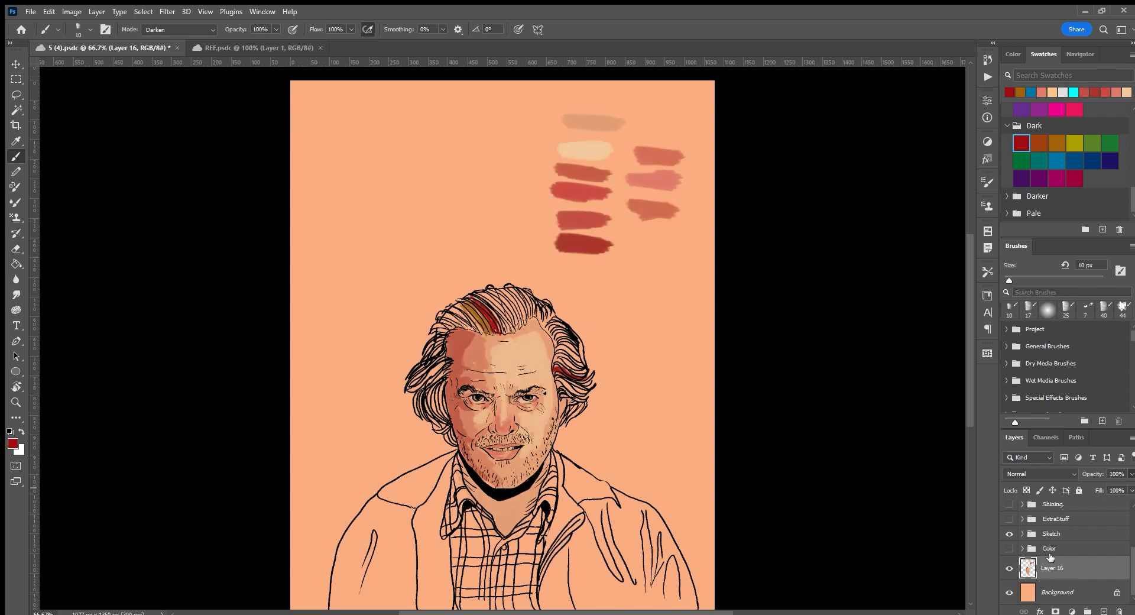
{"action": "left_click_drag", "start_coordinate": [1049, 560], "coordinate": [1118, 609]}
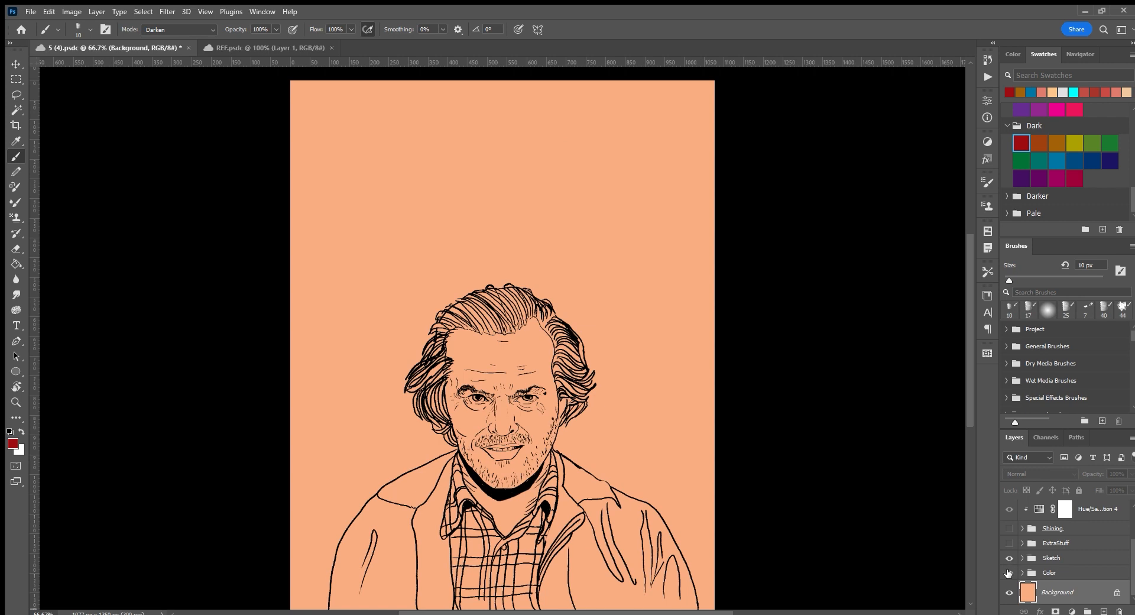
{"action": "left_click", "coordinate": [1009, 572]}
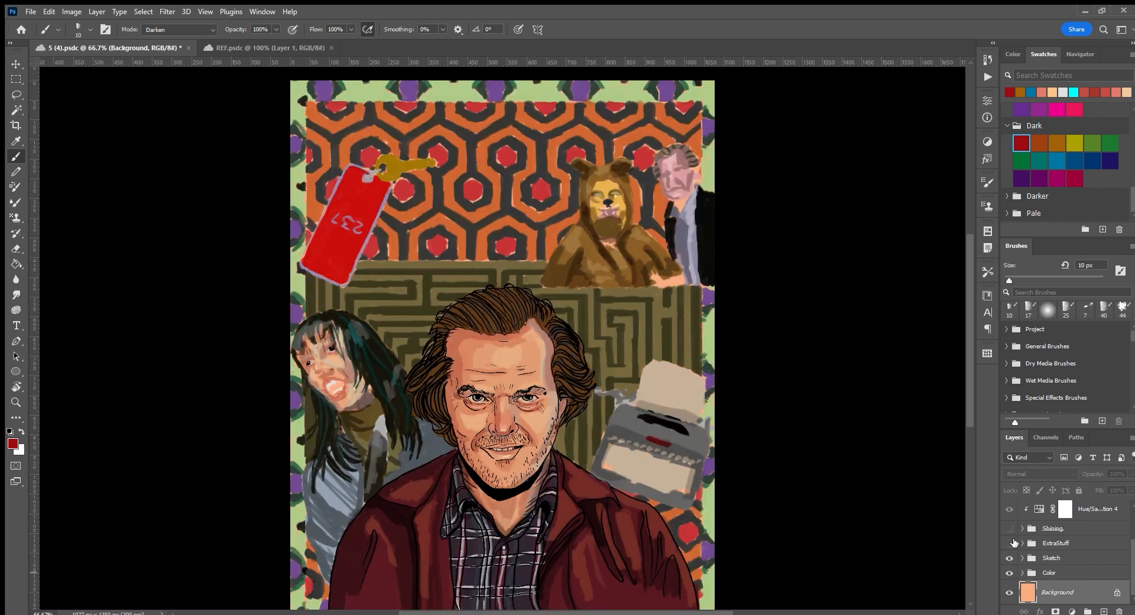
{"action": "left_click", "coordinate": [1008, 572]}
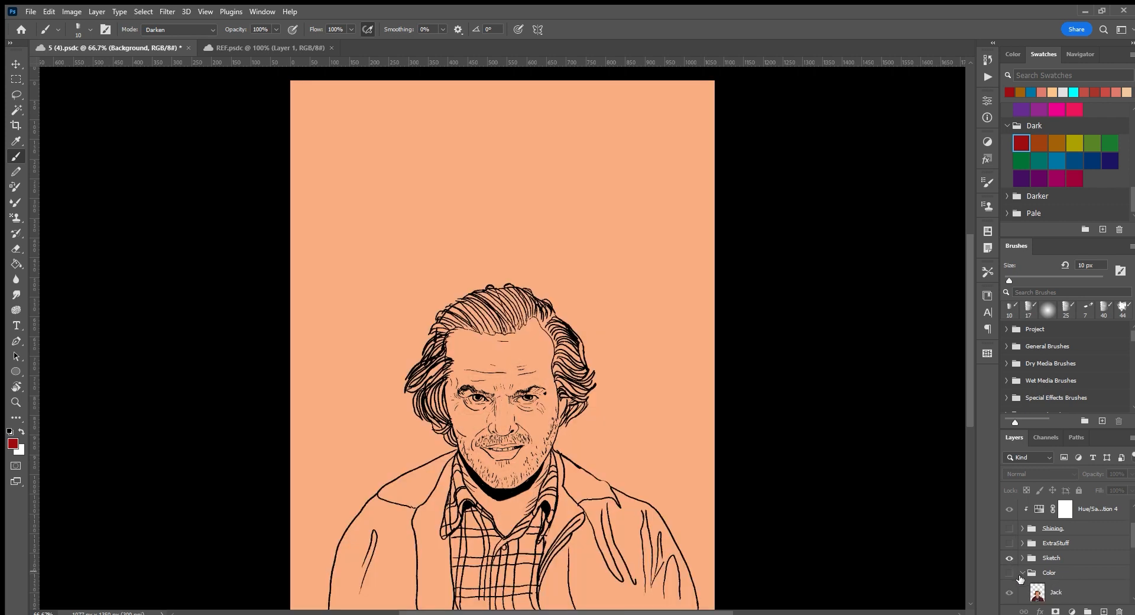
{"action": "left_click", "coordinate": [1022, 572]}
{"action": "left_click", "coordinate": [1009, 543]}
{"action": "left_click", "coordinate": [1008, 561], "text": "alt"}
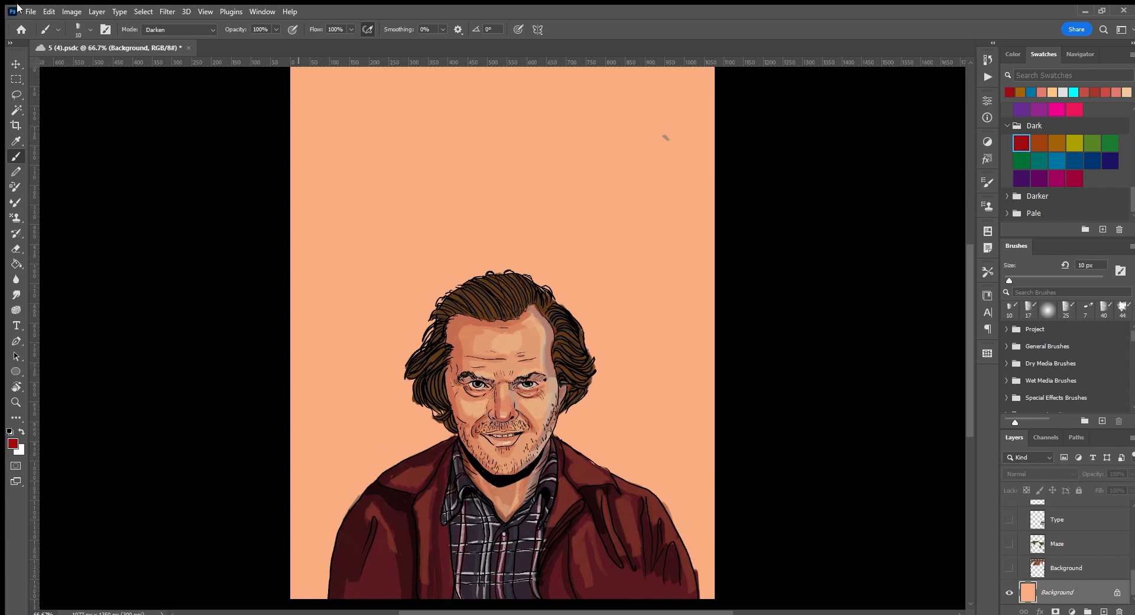
Open Project Cinco (2).psdc and compare its painted style with the Shining cover.
{"action": "left_click", "coordinate": [24, 8]}
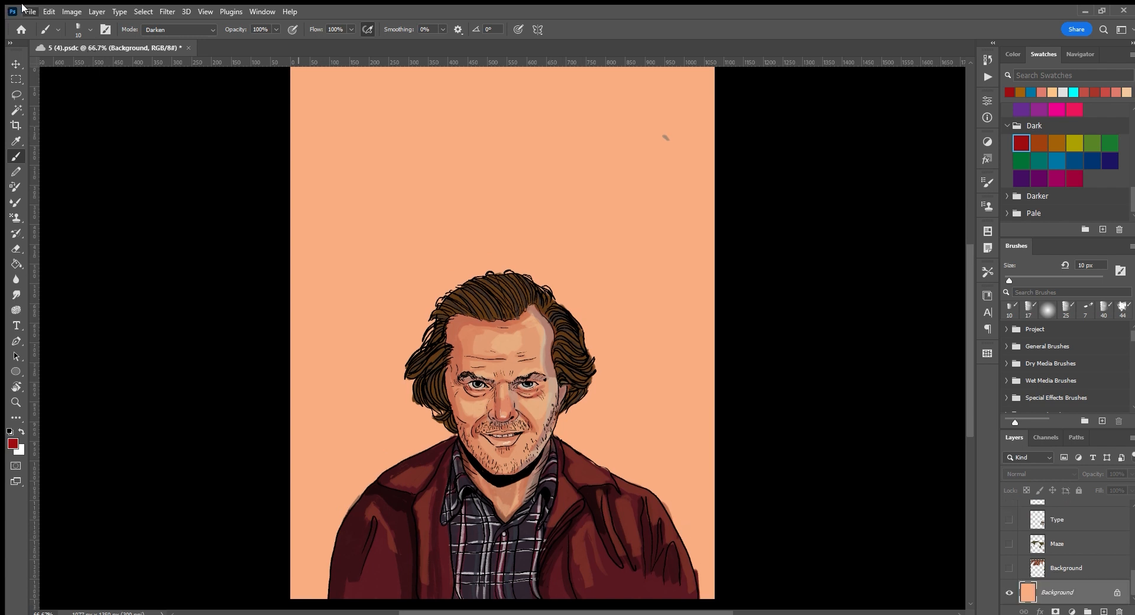
{"action": "left_click", "coordinate": [39, 35]}
{"action": "left_click", "coordinate": [456, 217]}
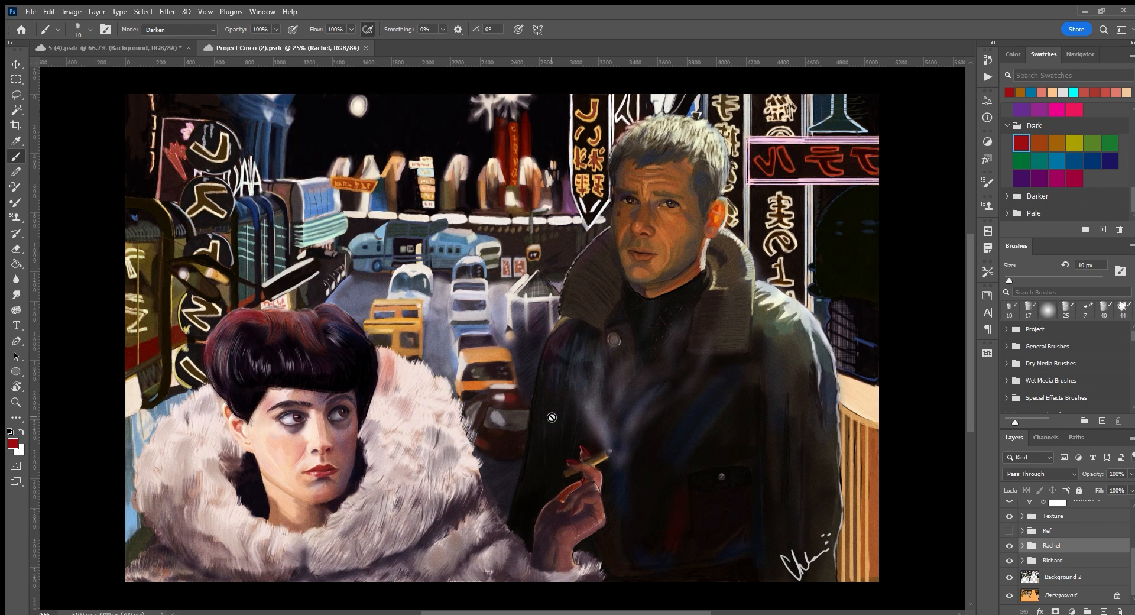
{"action": "left_click", "coordinate": [135, 47]}
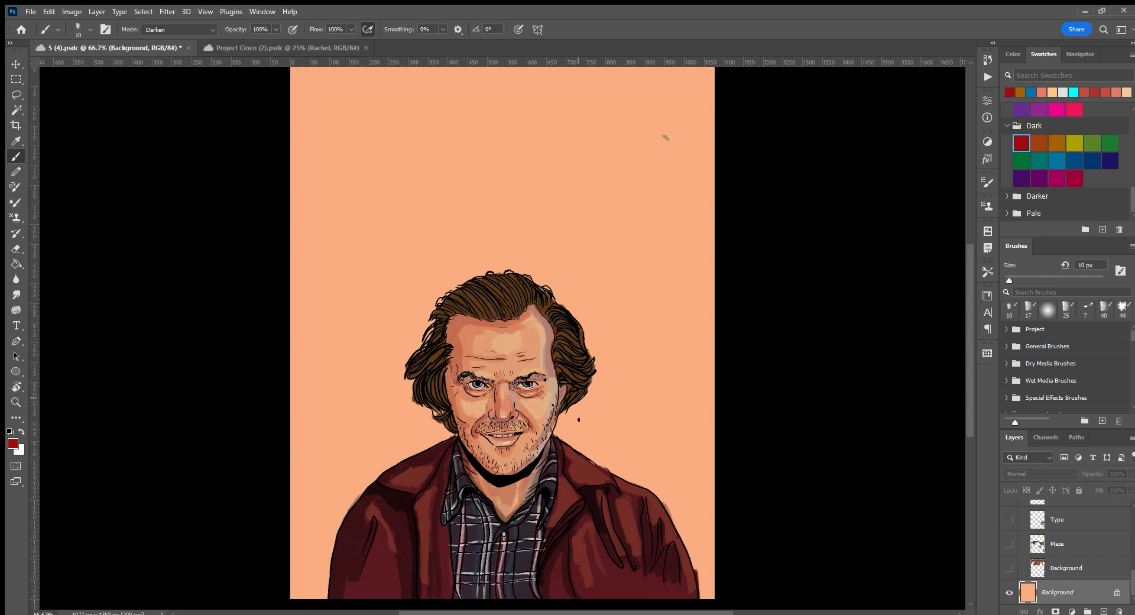
{"action": "left_click", "coordinate": [263, 47]}
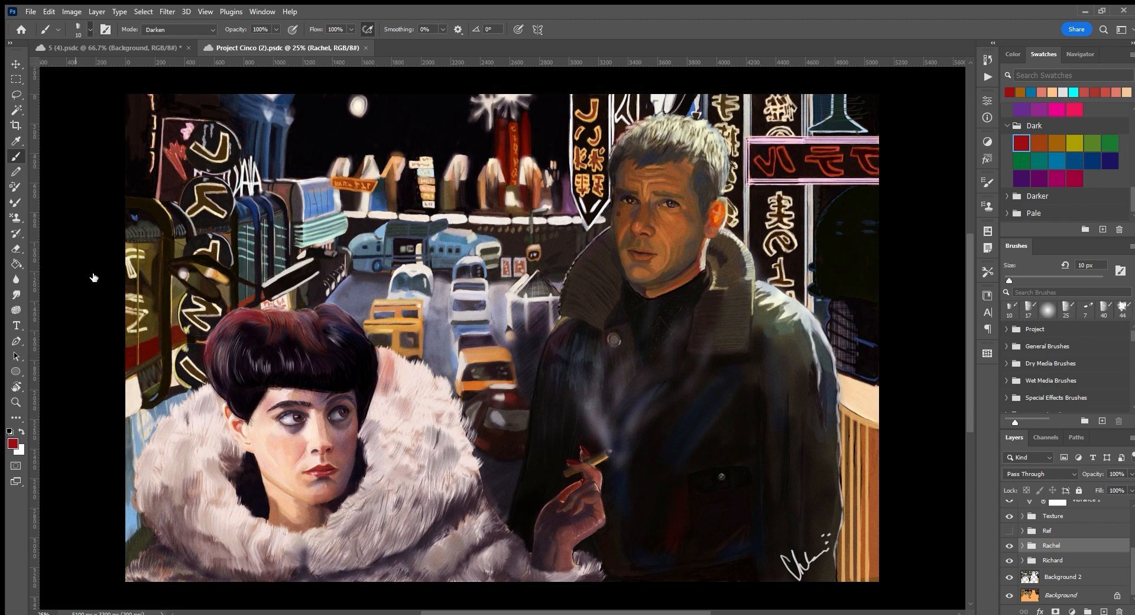
Examine the layers inside the Rachel group and close Project Cinco (2).psdc.
{"action": "key", "text": "."}
{"action": "left_click", "coordinate": [1022, 545]}
{"action": "scroll", "coordinate": [1025, 545], "scroll_direction": "down", "scroll_amount": 5}
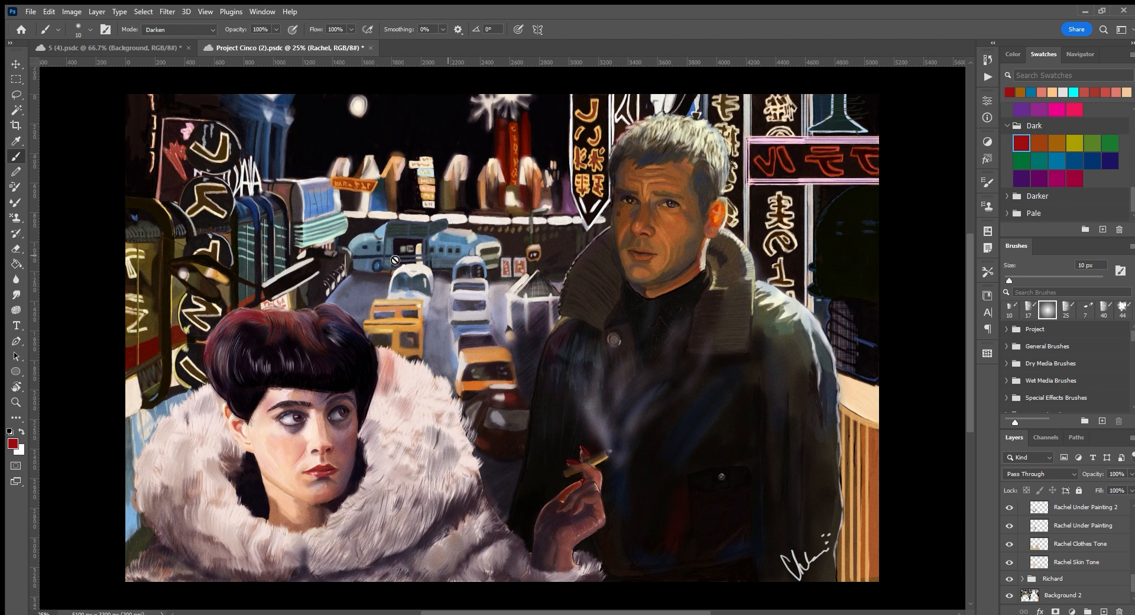
{"action": "left_click", "coordinate": [366, 44]}
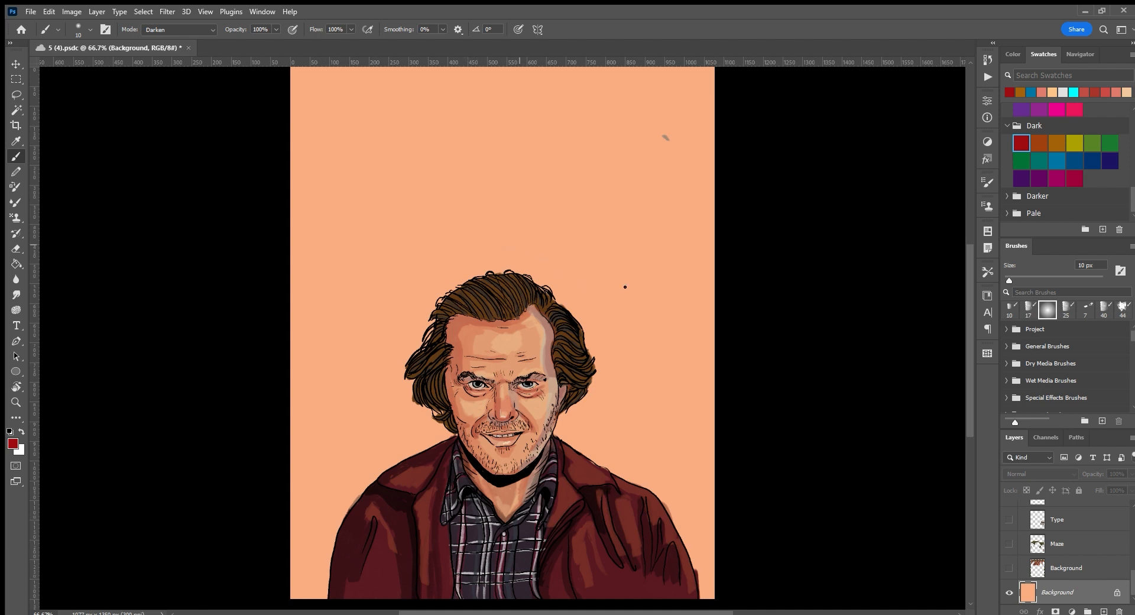
Show the Wendy, Layer 13, Bear&Man and KeyChain layers in the Color group.
{"action": "scroll", "coordinate": [1022, 571], "scroll_direction": "up", "scroll_amount": 1}
{"action": "scroll", "coordinate": [1021, 571], "scroll_direction": "up", "scroll_amount": 5}
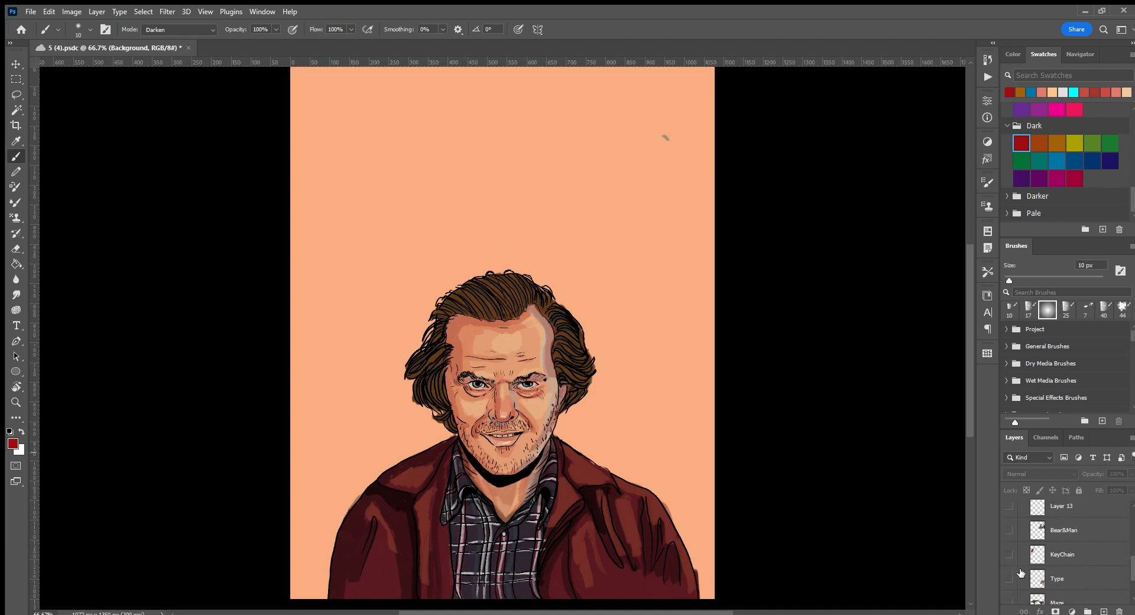
{"action": "left_click", "coordinate": [1009, 545]}
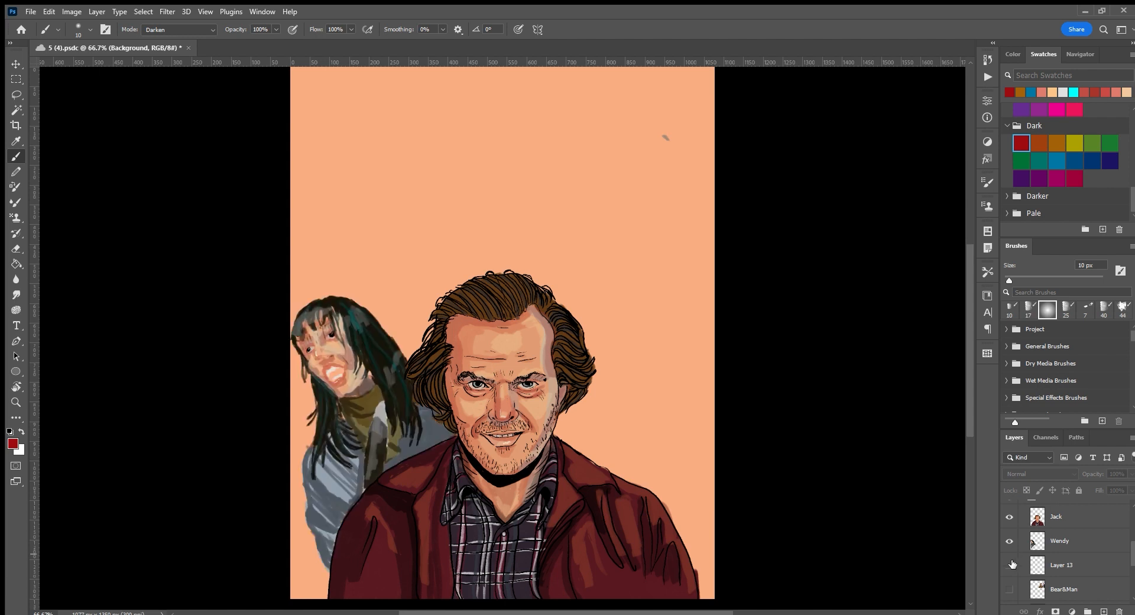
{"action": "left_click", "coordinate": [1009, 564]}
{"action": "scroll", "coordinate": [1010, 571], "scroll_direction": "down", "scroll_amount": 1}
{"action": "left_click", "coordinate": [1009, 572]}
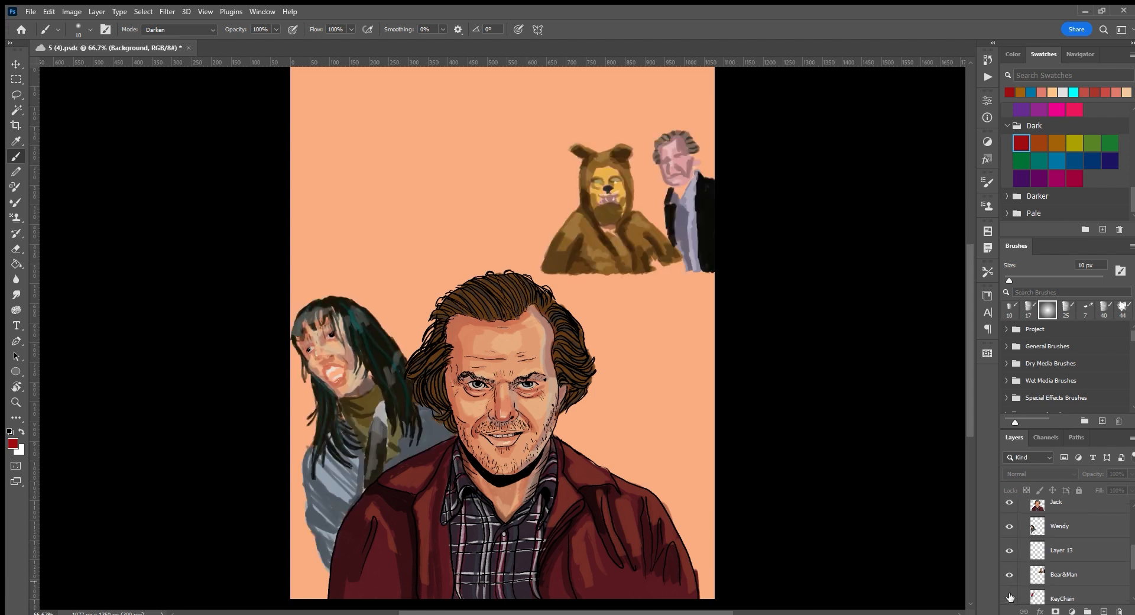
{"action": "left_click", "coordinate": [1009, 597]}
Show the Type, Maze and Background layers in the Color group.
{"action": "scroll", "coordinate": [1011, 591], "scroll_direction": "down", "scroll_amount": 3}
{"action": "left_click", "coordinate": [1011, 578]}
{"action": "scroll", "coordinate": [1011, 578], "scroll_direction": "down", "scroll_amount": 2}
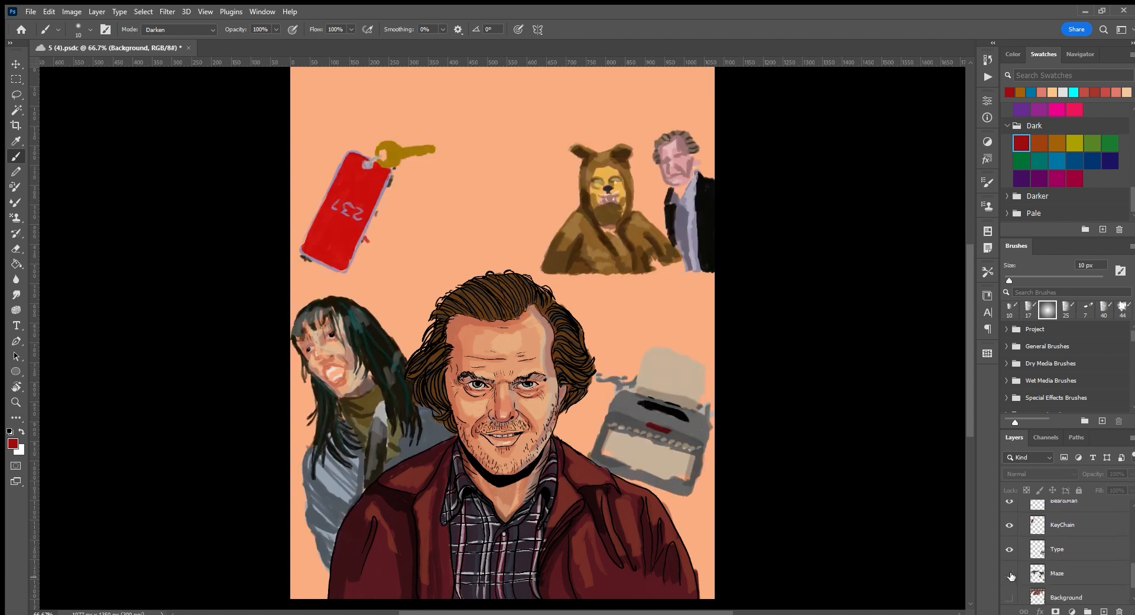
{"action": "left_click", "coordinate": [1010, 576]}
{"action": "scroll", "coordinate": [1010, 574], "scroll_direction": "down", "scroll_amount": 2}
{"action": "left_click", "coordinate": [1010, 568]}
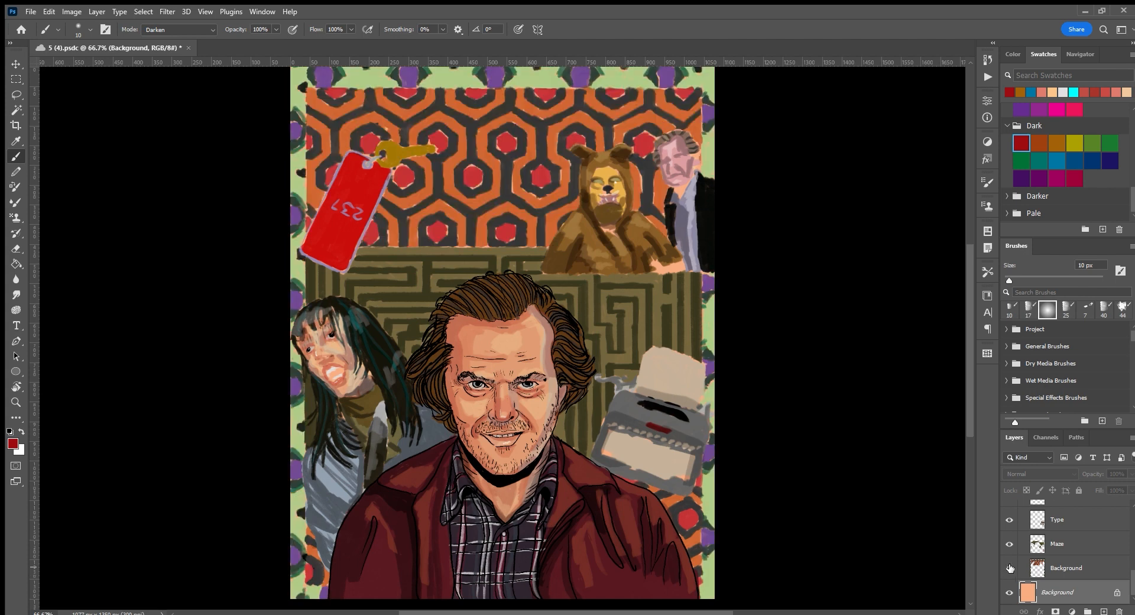
Collapse the Color group and show the TypeWriter, Key and Wendy line-art layers in the Sketch group.
{"action": "scroll", "coordinate": [1012, 570], "scroll_direction": "up", "scroll_amount": 5}
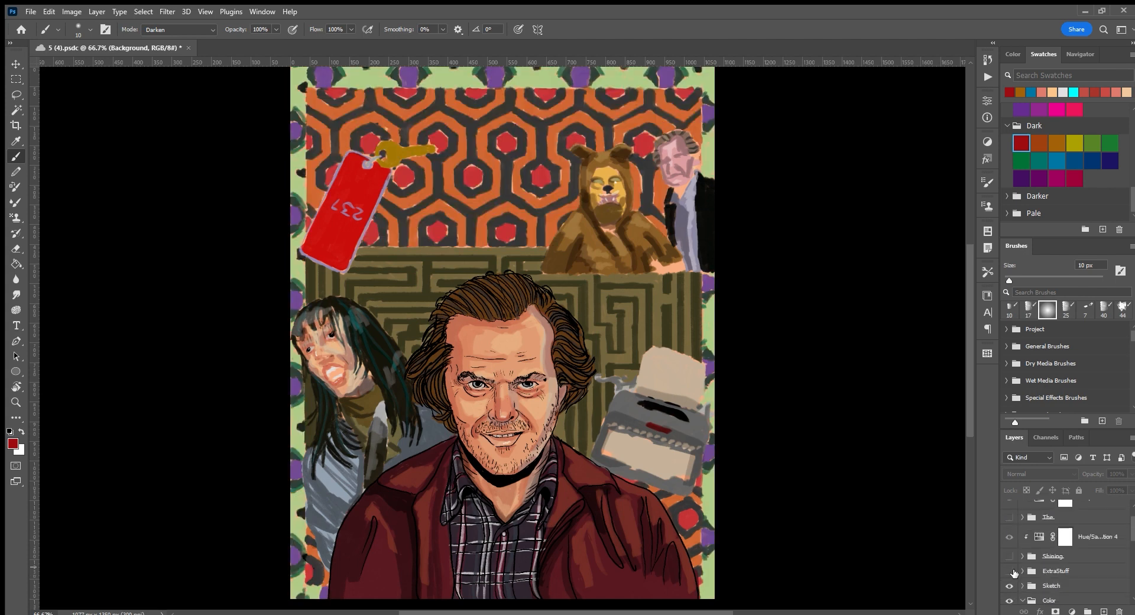
{"action": "left_click", "coordinate": [1022, 599]}
{"action": "scroll", "coordinate": [1021, 585], "scroll_direction": "down", "scroll_amount": 2}
{"action": "left_click", "coordinate": [1022, 558]}
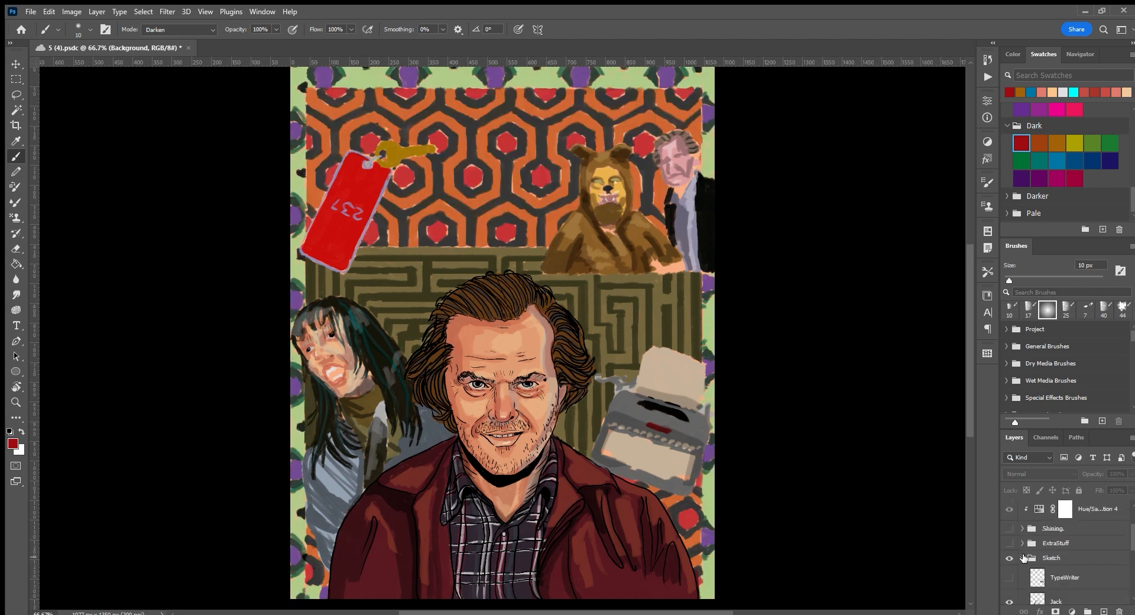
{"action": "scroll", "coordinate": [1022, 562], "scroll_direction": "down", "scroll_amount": 2}
{"action": "scroll", "coordinate": [1016, 543], "scroll_direction": "down", "scroll_amount": 2}
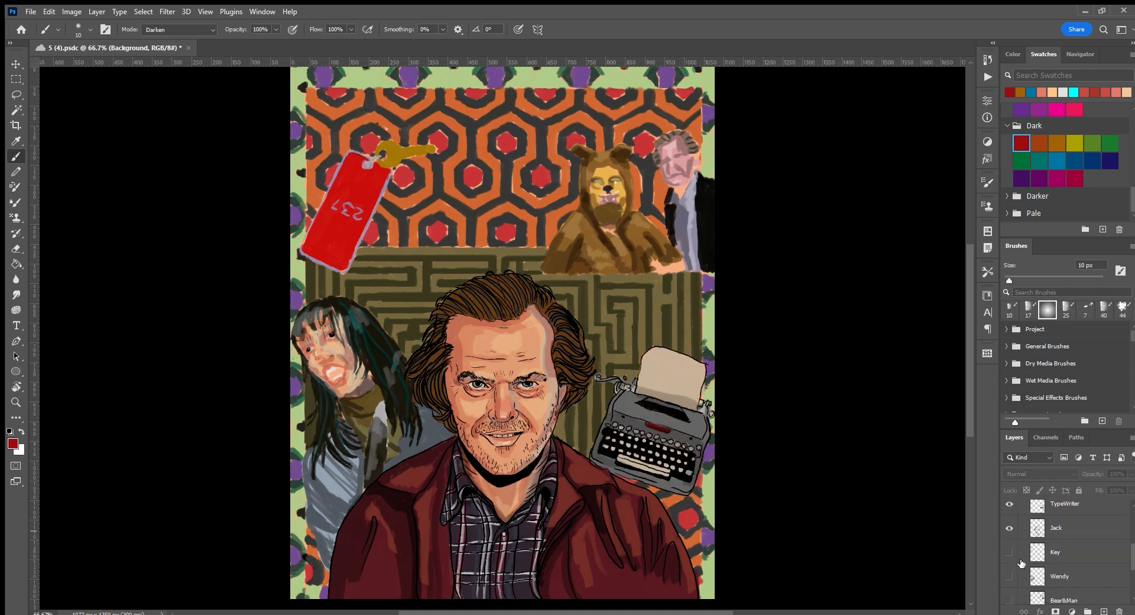
{"action": "left_click", "coordinate": [1010, 530]}
{"action": "left_click", "coordinate": [1008, 546]}
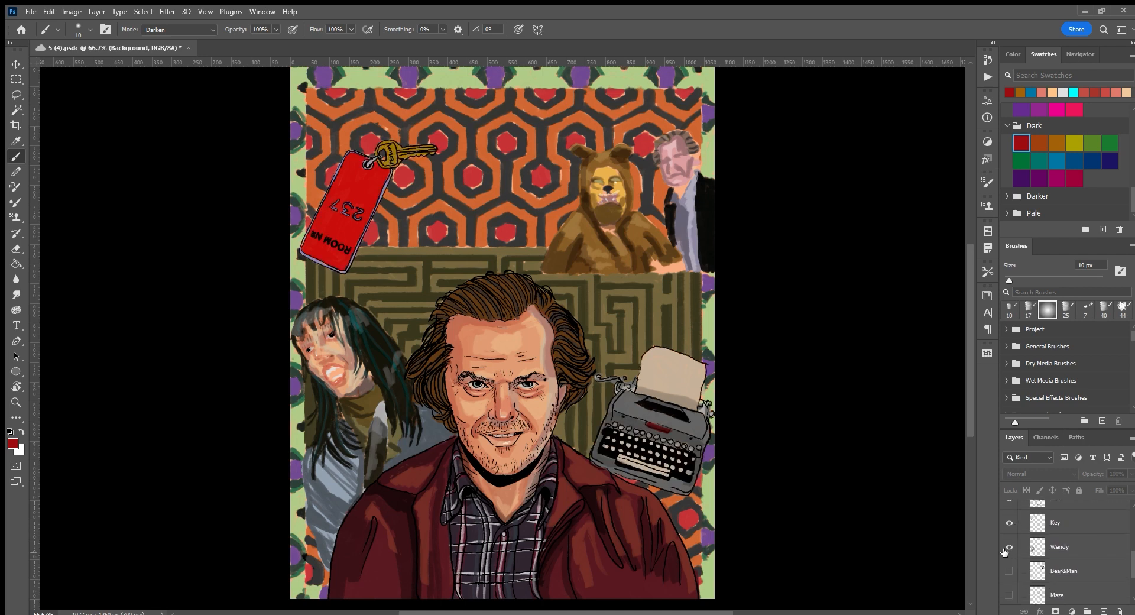
Show the Bear&Man, Maze and Background line-art layers in the Sketch group.
{"action": "left_click", "coordinate": [1009, 571]}
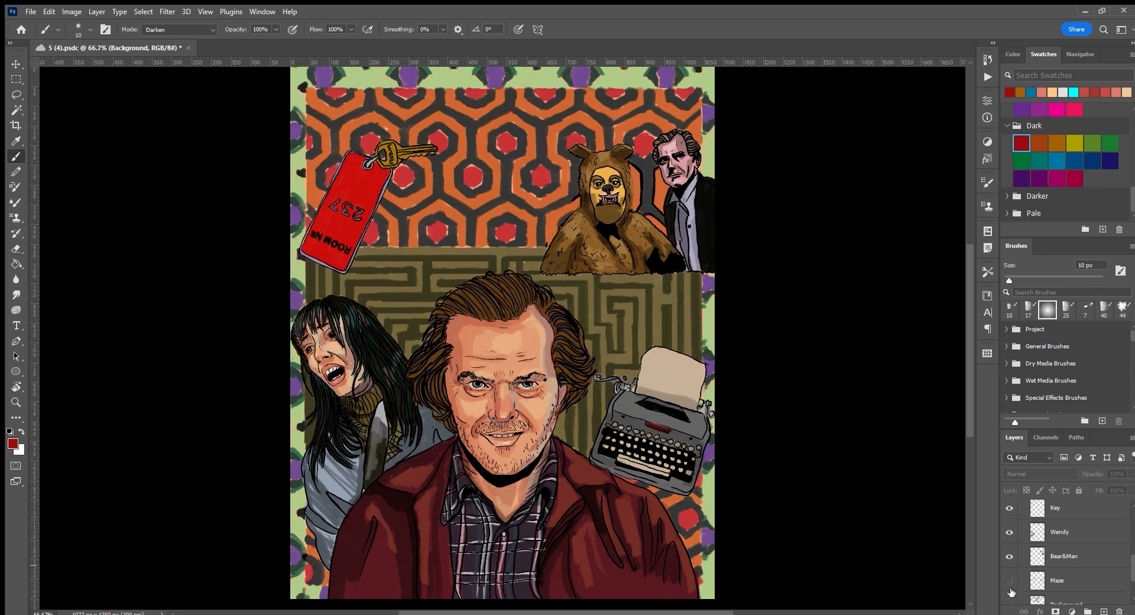
{"action": "left_click", "coordinate": [1009, 594]}
{"action": "scroll", "coordinate": [1019, 576], "scroll_direction": "down", "scroll_amount": 2}
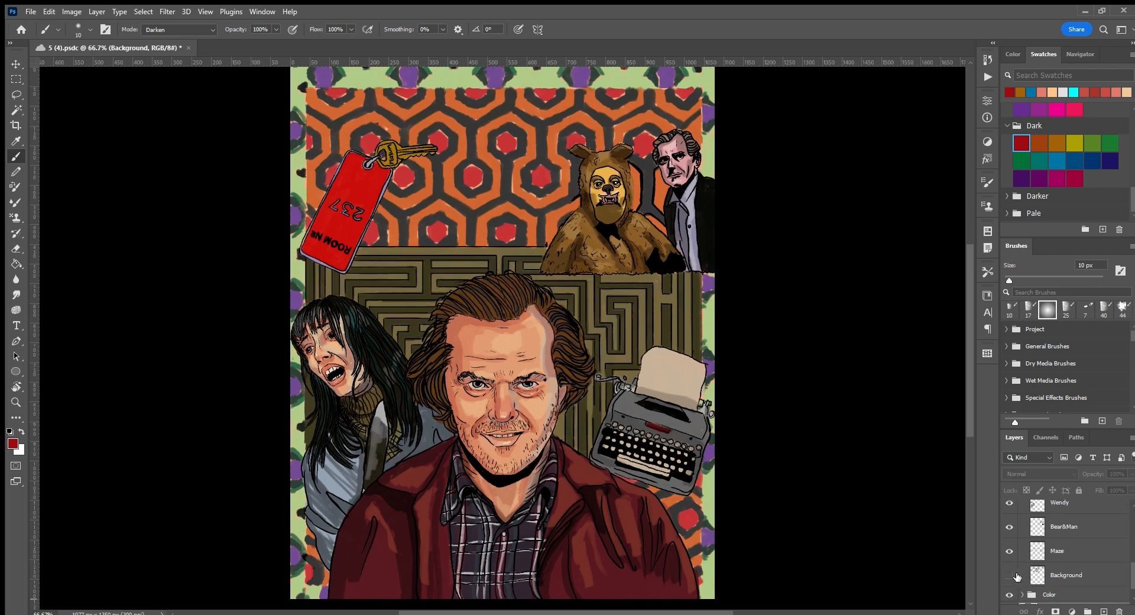
{"action": "left_click", "coordinate": [1009, 575]}
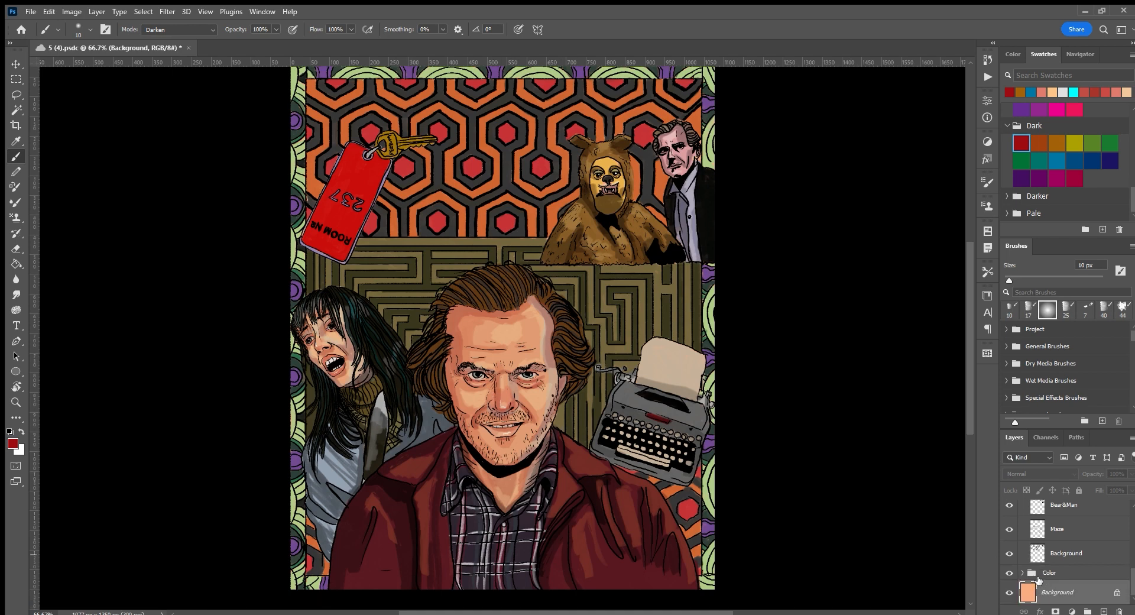
Collapse the Sketch group and show the ExtraStuff group with the cover's lettering, barcode and comic badges.
{"action": "scroll", "coordinate": [1026, 568], "scroll_direction": "up", "scroll_amount": 3}
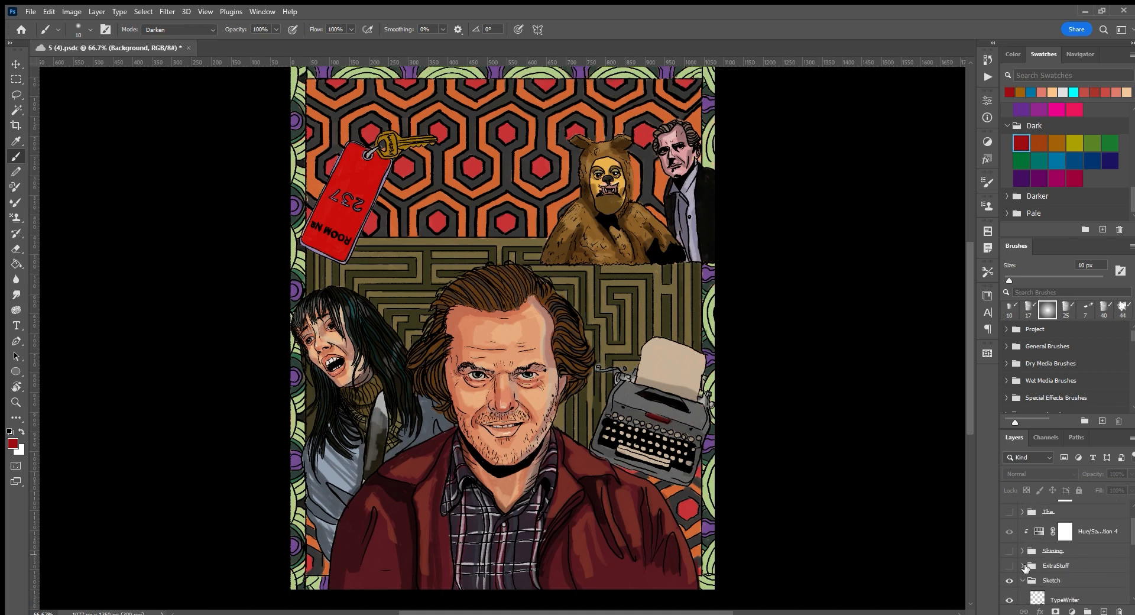
{"action": "left_click", "coordinate": [1021, 580]}
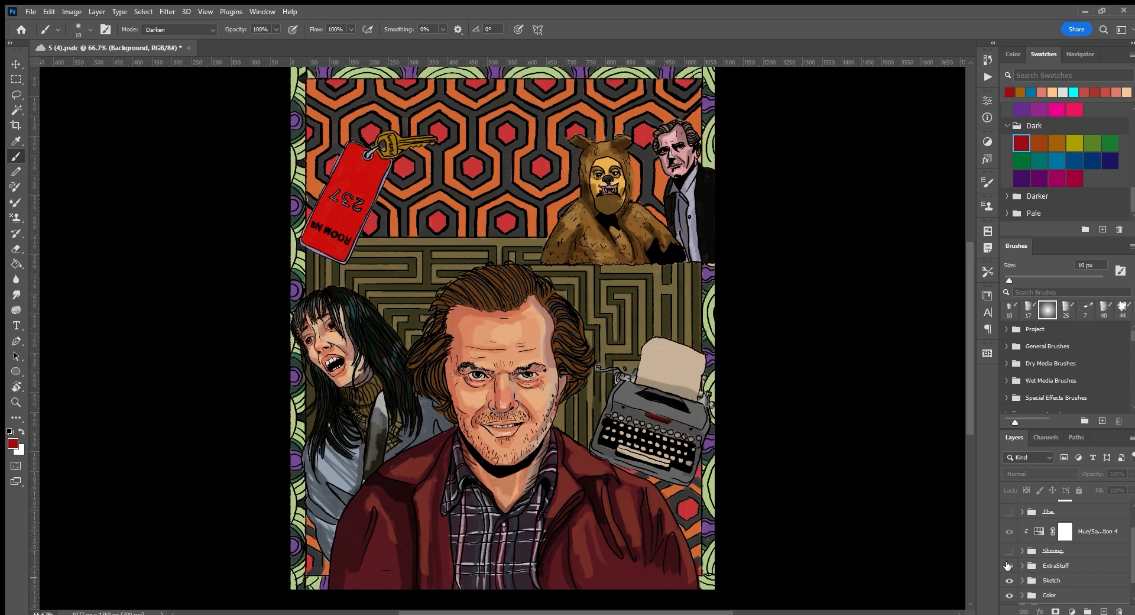
{"action": "left_click", "coordinate": [1009, 565]}
{"action": "left_click", "coordinate": [1009, 550]}
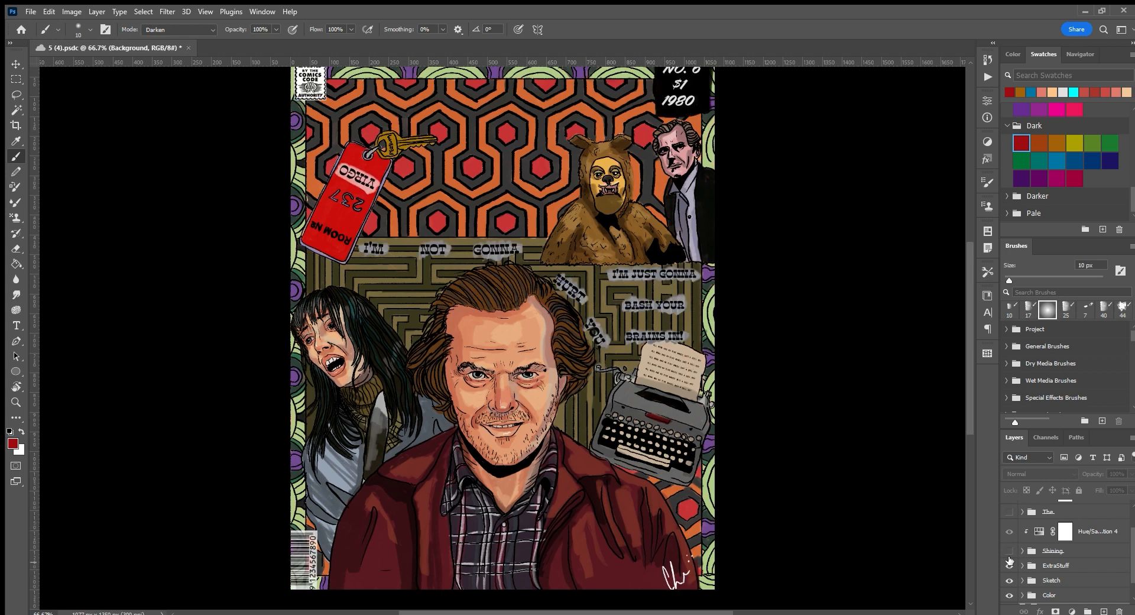
{"action": "scroll", "coordinate": [588, 374], "scroll_direction": "up", "scroll_amount": 2}
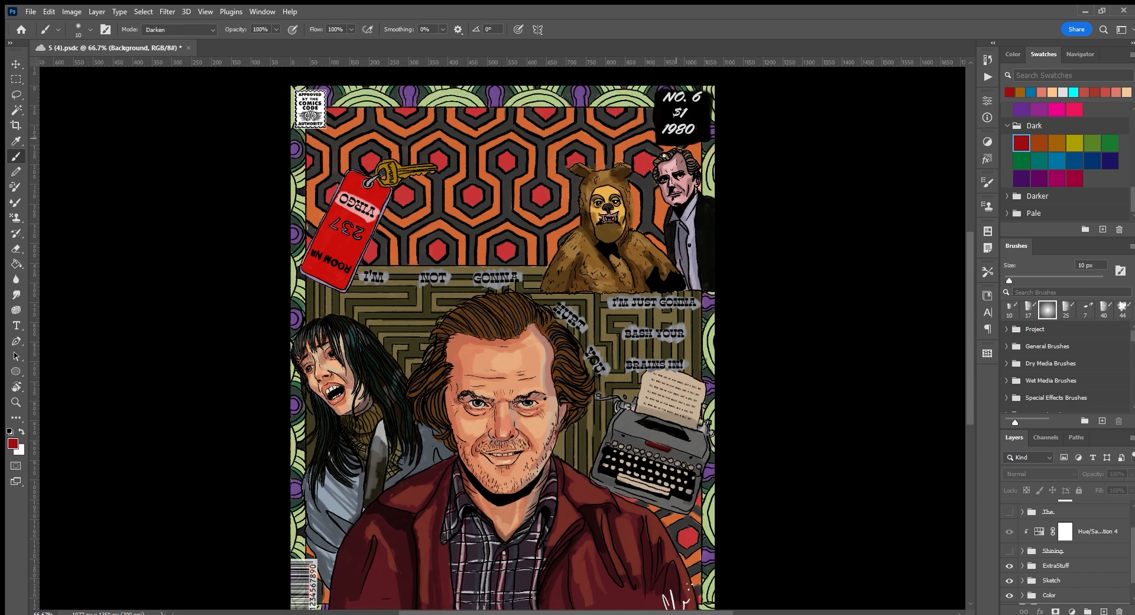
{"action": "scroll", "coordinate": [497, 261], "scroll_direction": "down", "scroll_amount": 2}
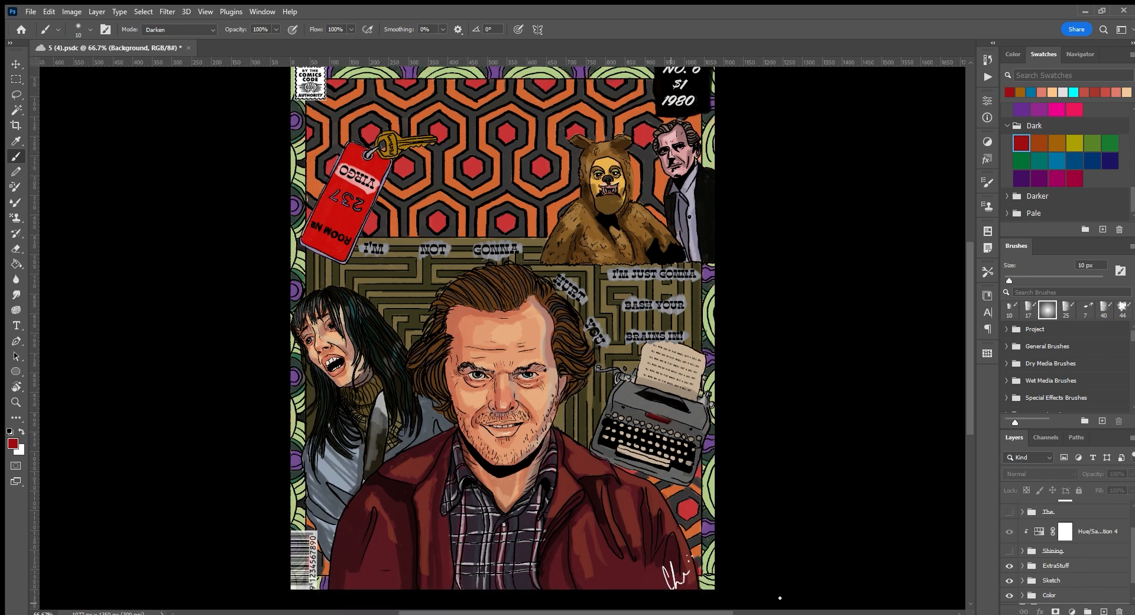
Show the Shining and The title groups on the cover.
{"action": "left_click", "coordinate": [1008, 552]}
{"action": "scroll", "coordinate": [1003, 559], "scroll_direction": "up", "scroll_amount": 1}
{"action": "scroll", "coordinate": [1004, 560], "scroll_direction": "up", "scroll_amount": 1}
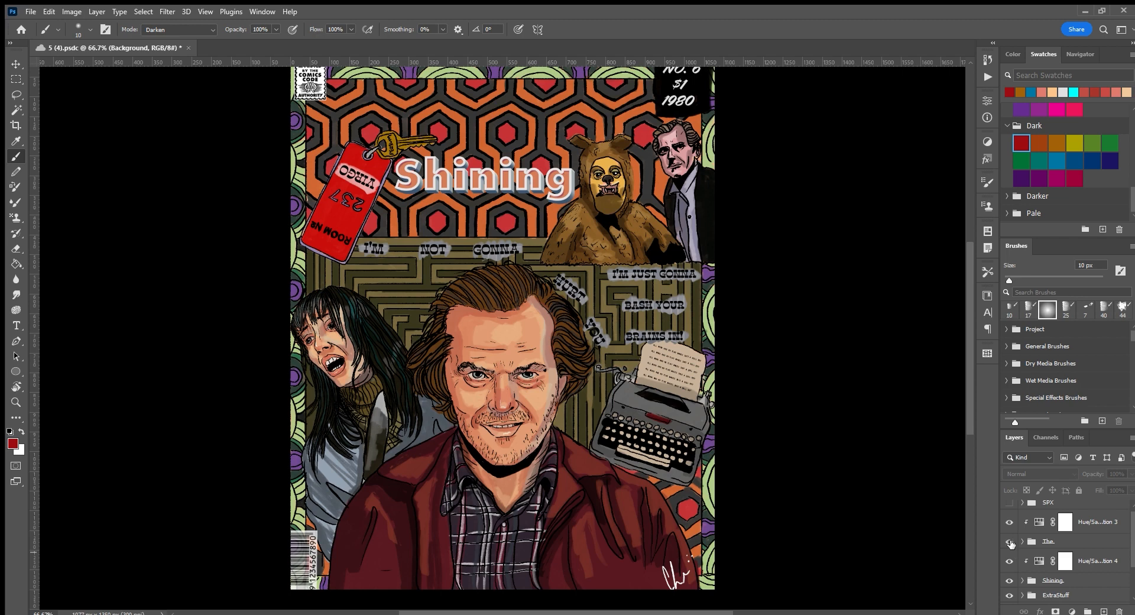
{"action": "left_click", "coordinate": [1008, 541]}
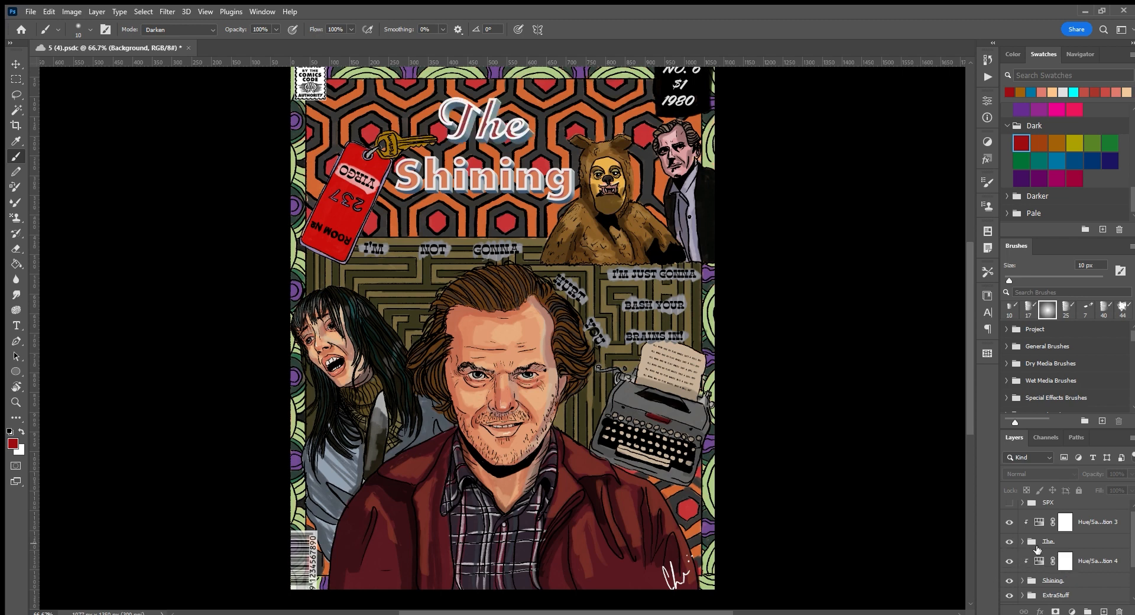
Expand the title group for the word "The" to examine its REPLACE ME, extrusion and shadow contents, and collapse it again.
{"action": "left_click", "coordinate": [1022, 541]}
{"action": "scroll", "coordinate": [1057, 570], "scroll_direction": "down", "scroll_amount": 5}
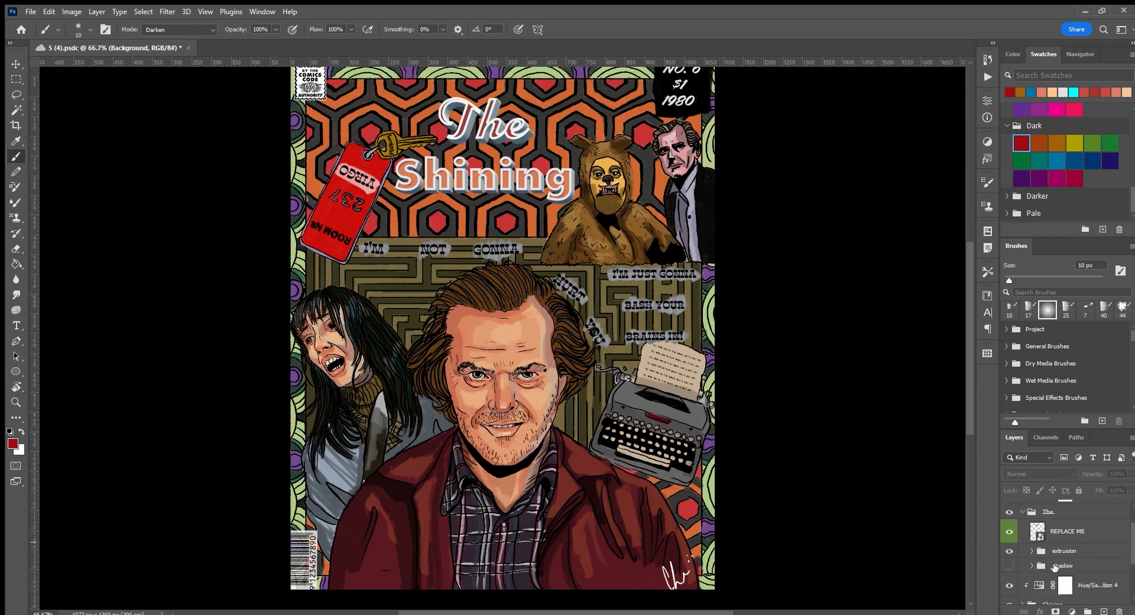
{"action": "scroll", "coordinate": [1059, 572], "scroll_direction": "up", "scroll_amount": 3}
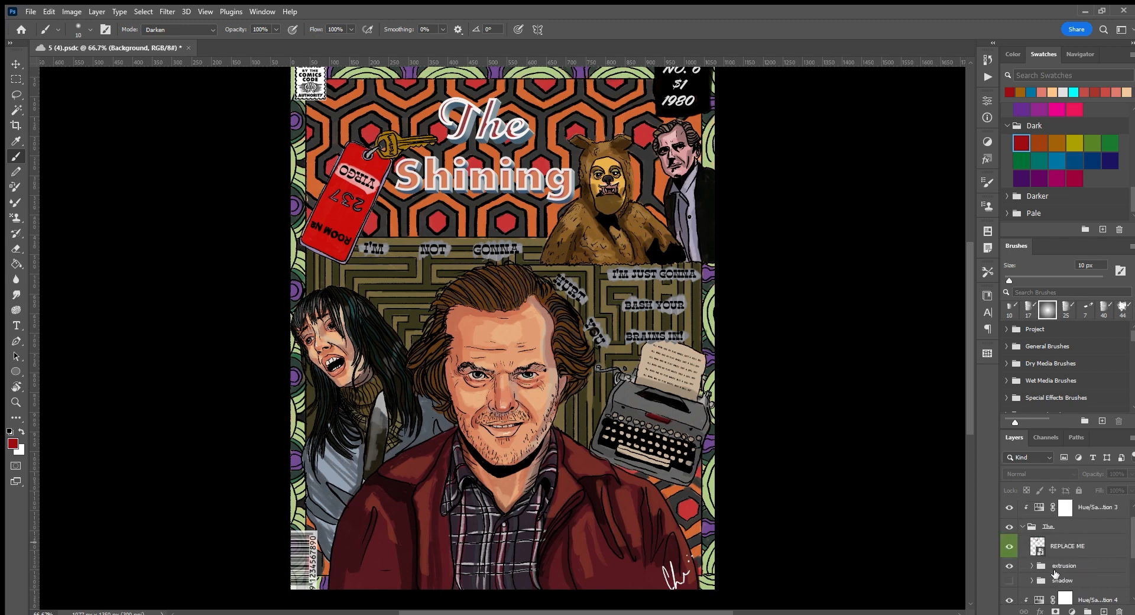
{"action": "left_click", "coordinate": [1022, 526]}
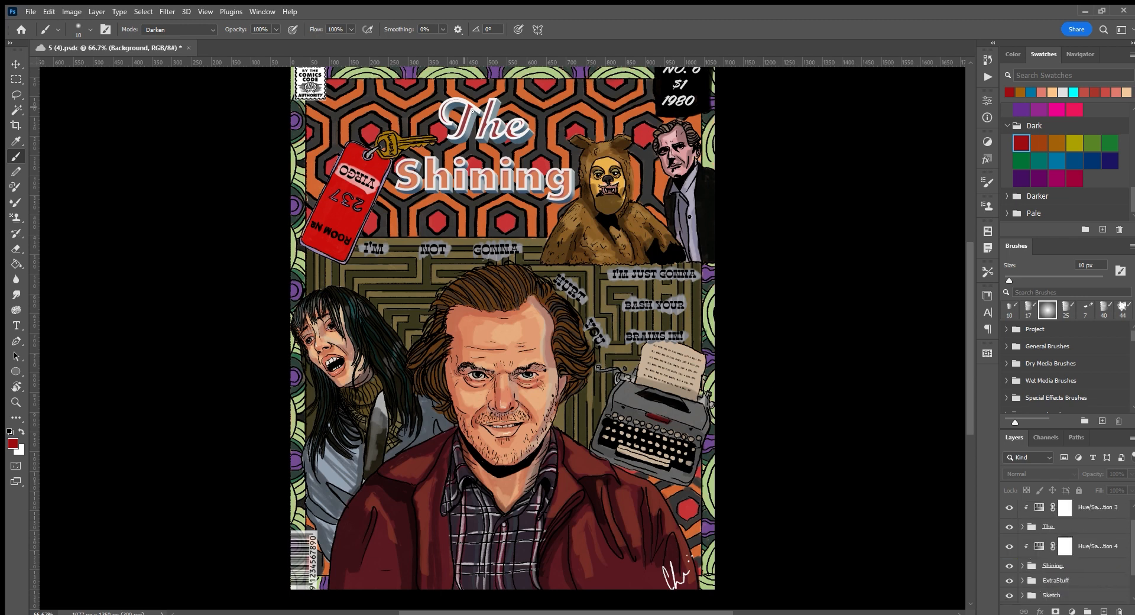
Show the SPX group on the cover, switching it off and on again to compare its texture effects.
{"action": "scroll", "coordinate": [1081, 576], "scroll_direction": "up", "scroll_amount": 1}
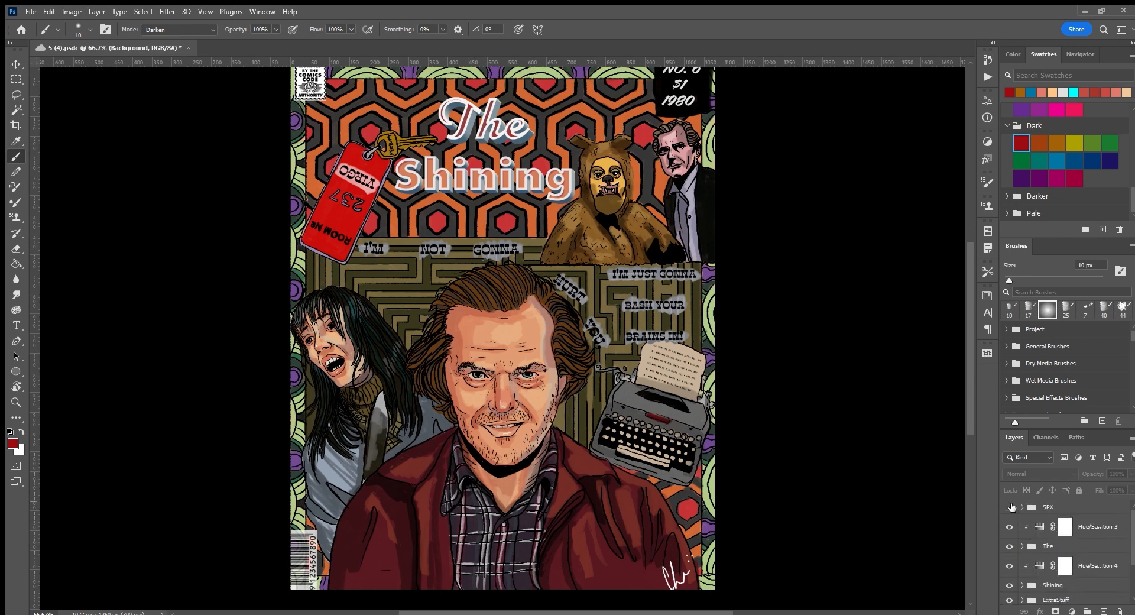
{"action": "left_click", "coordinate": [1009, 506]}
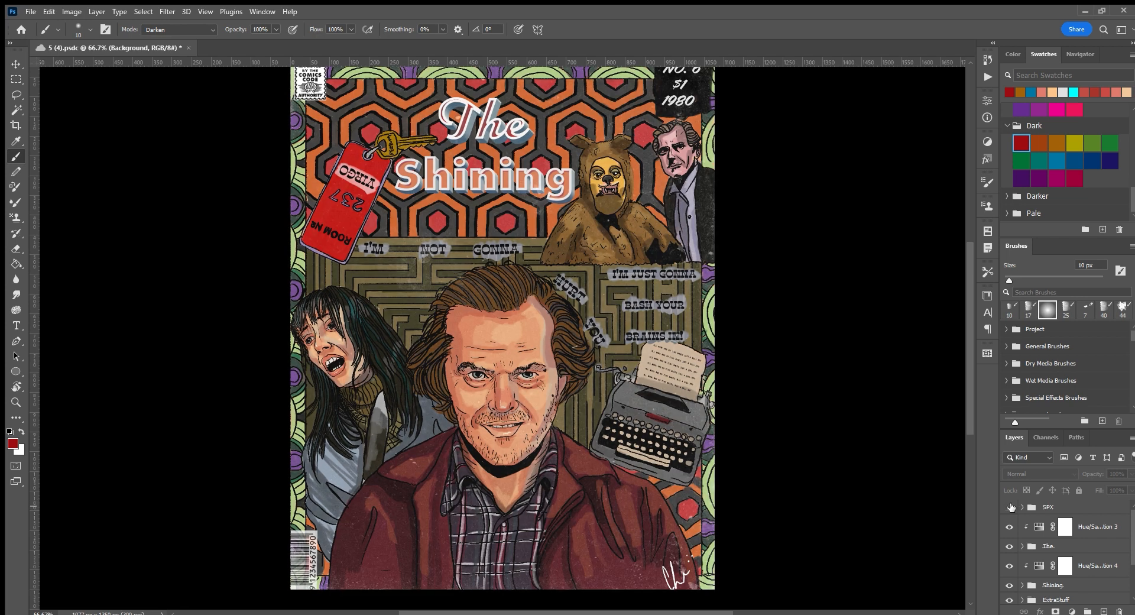
{"action": "left_click", "coordinate": [1011, 506]}
{"action": "left_click", "coordinate": [1010, 506]}
Expand the SPX group, select the notepad layer and switch its visibility off and on to compare its texture.
{"action": "left_click", "coordinate": [1022, 506]}
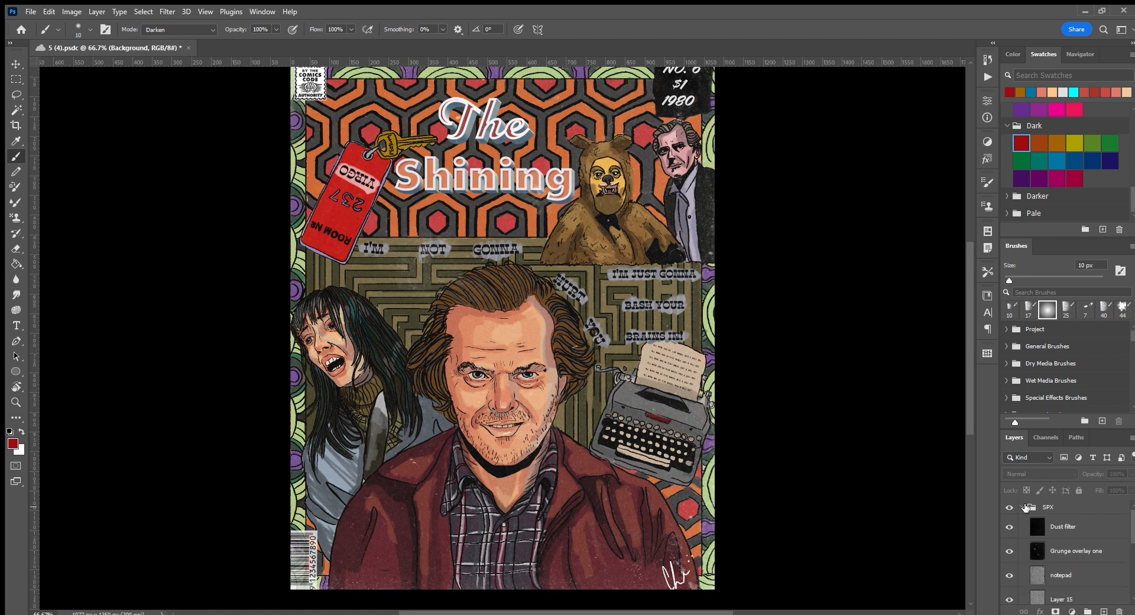
{"action": "scroll", "coordinate": [1049, 553], "scroll_direction": "down", "scroll_amount": 1}
{"action": "scroll", "coordinate": [1050, 564], "scroll_direction": "up", "scroll_amount": 1}
{"action": "scroll", "coordinate": [1009, 550], "scroll_direction": "down", "scroll_amount": 2}
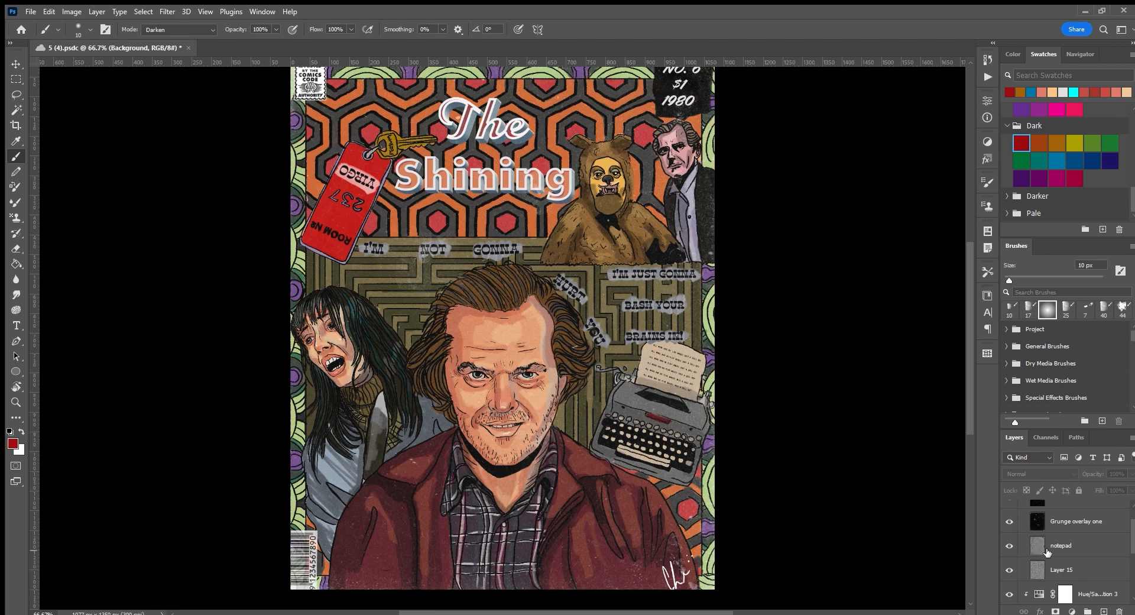
{"action": "left_click", "coordinate": [1054, 549]}
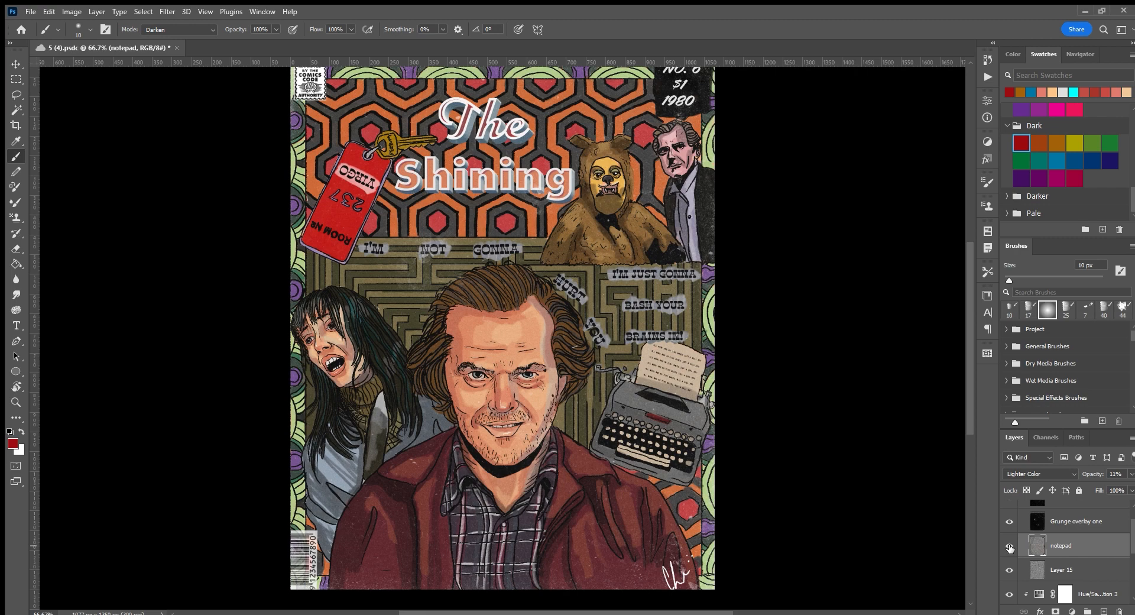
{"action": "left_click", "coordinate": [1009, 549]}
{"action": "left_click", "coordinate": [1009, 549]}
{"action": "left_click", "coordinate": [1010, 548]}
{"action": "left_click", "coordinate": [1009, 548]}
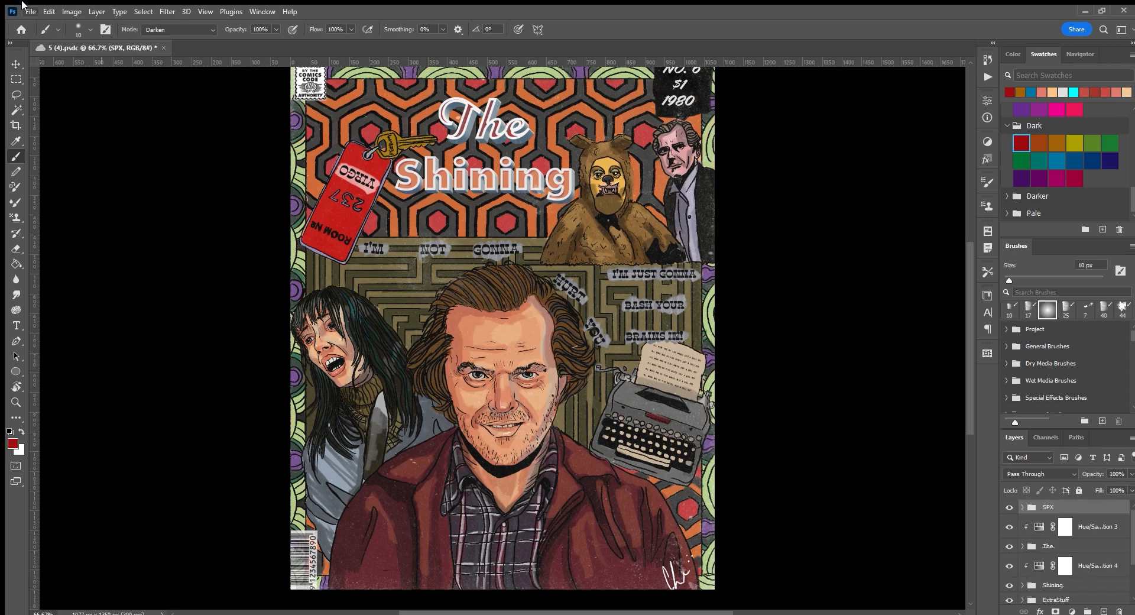
Open the Catwoman comic cover document 9.psdc.
{"action": "left_click", "coordinate": [29, 11]}
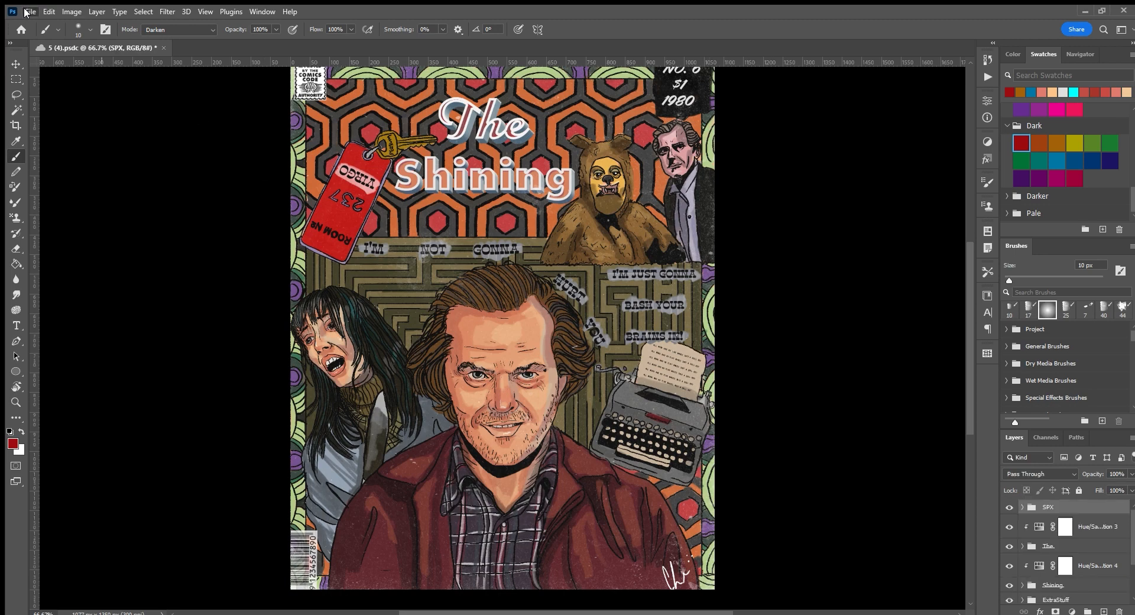
{"action": "left_click", "coordinate": [64, 34]}
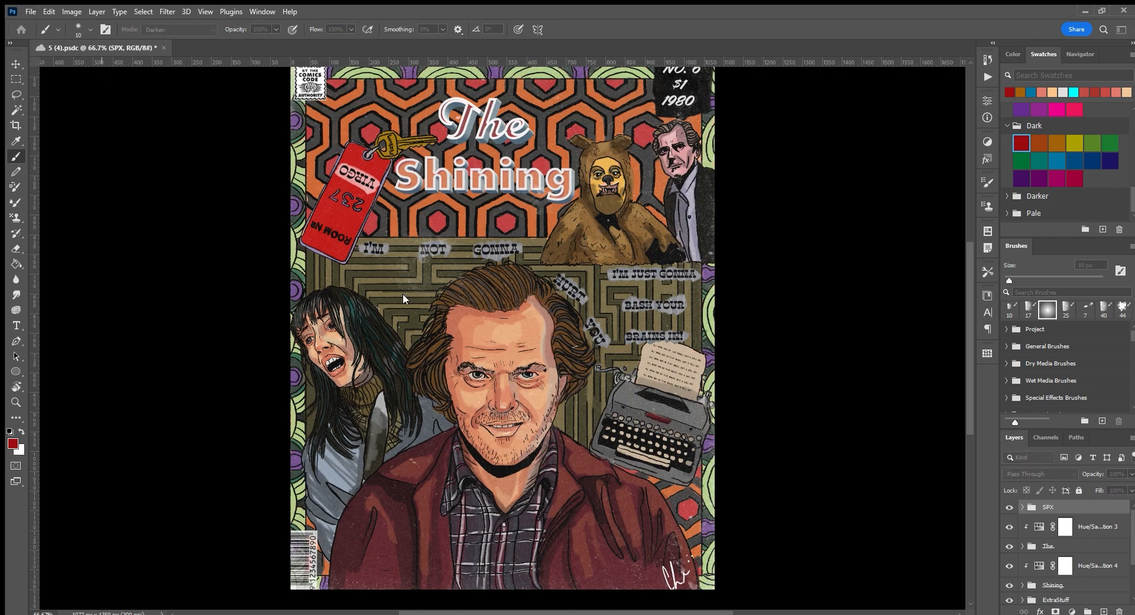
{"action": "left_click", "coordinate": [490, 181]}
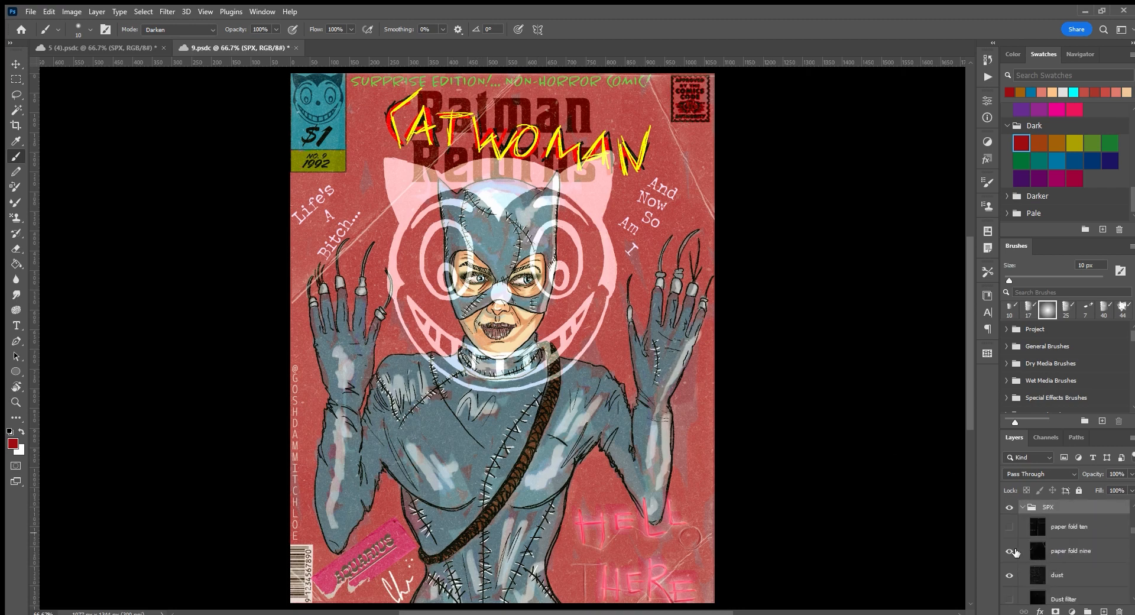
Compare the Catwoman cover with and without the paper fold nine layer and look through the rest of its layers.
{"action": "left_click", "coordinate": [1010, 551]}
{"action": "left_click", "coordinate": [1009, 549]}
{"action": "scroll", "coordinate": [1008, 551], "scroll_direction": "down", "scroll_amount": 6}
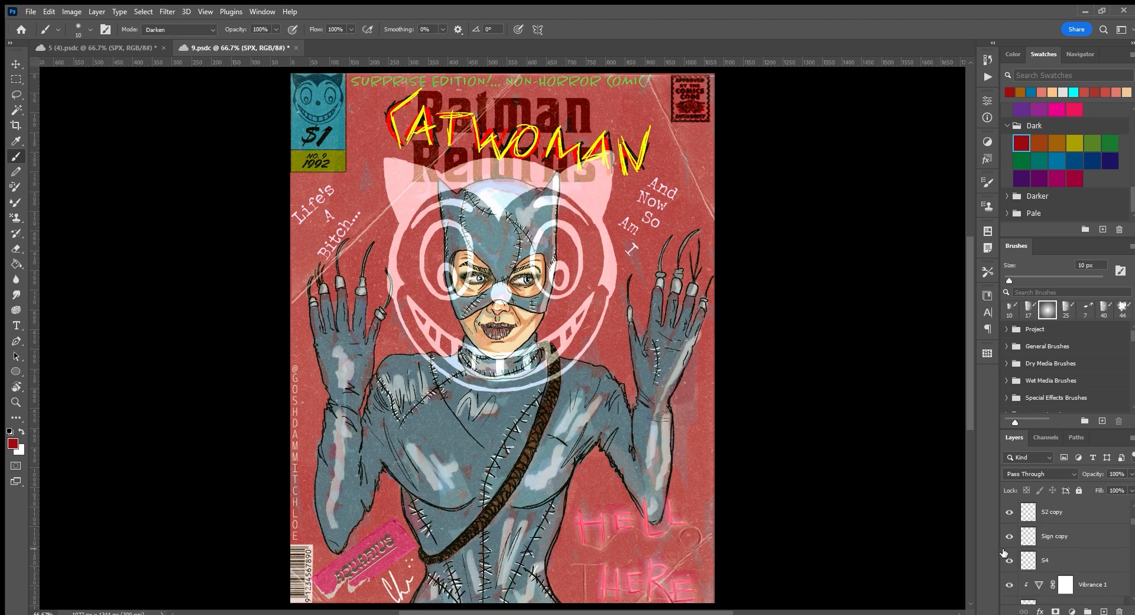
{"action": "scroll", "coordinate": [1008, 551], "scroll_direction": "down", "scroll_amount": 3}
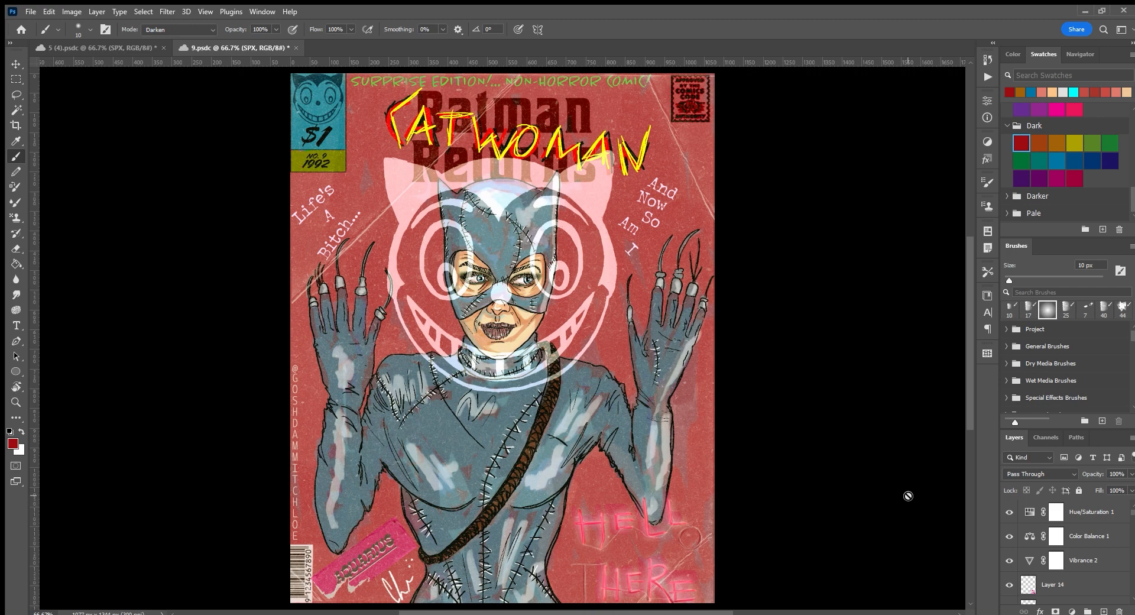
Switch back to the Shining cover document 5 (4).psdc and save it.
{"action": "left_click", "coordinate": [95, 47]}
{"action": "key", "text": "ctrl+s"}
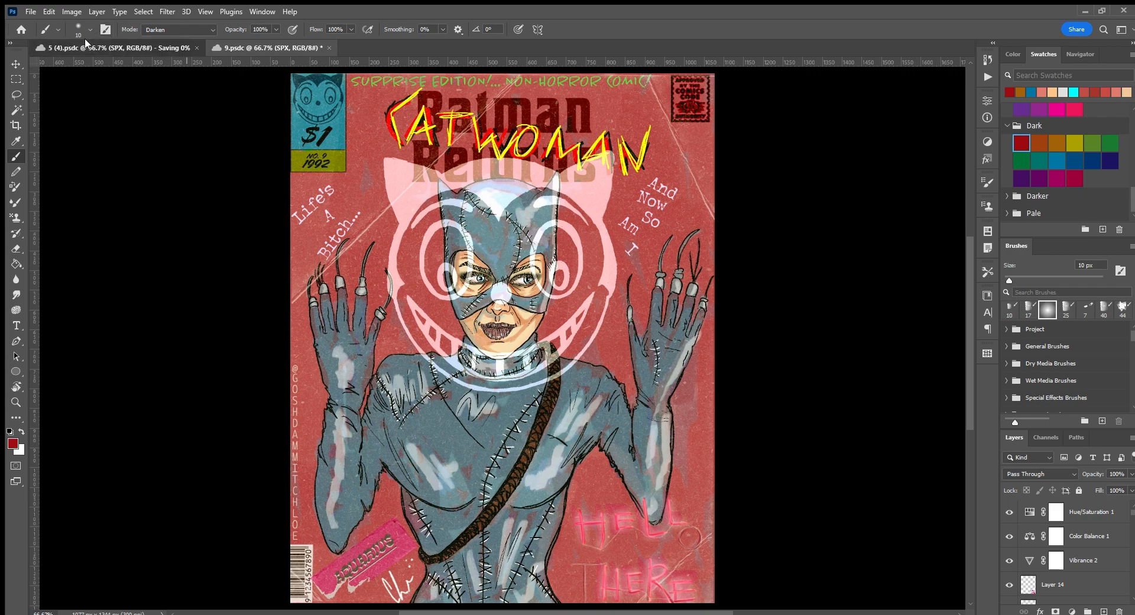